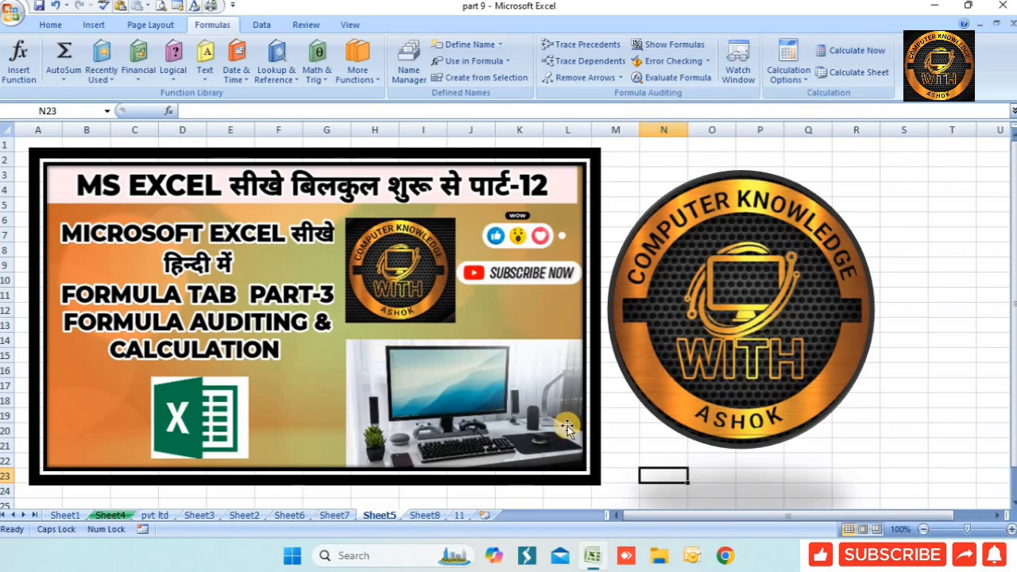
On the pvt ltd sheet, enter the formula =F3+F4+F5 in cell I3 to add the first three salaries
left_click(155, 516)
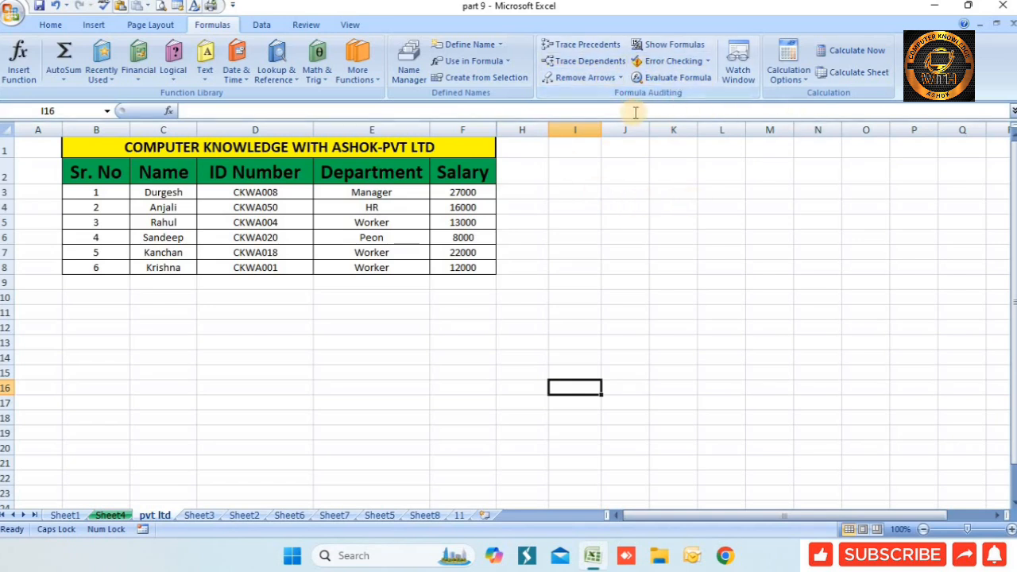
left_click(589, 195)
type("=")
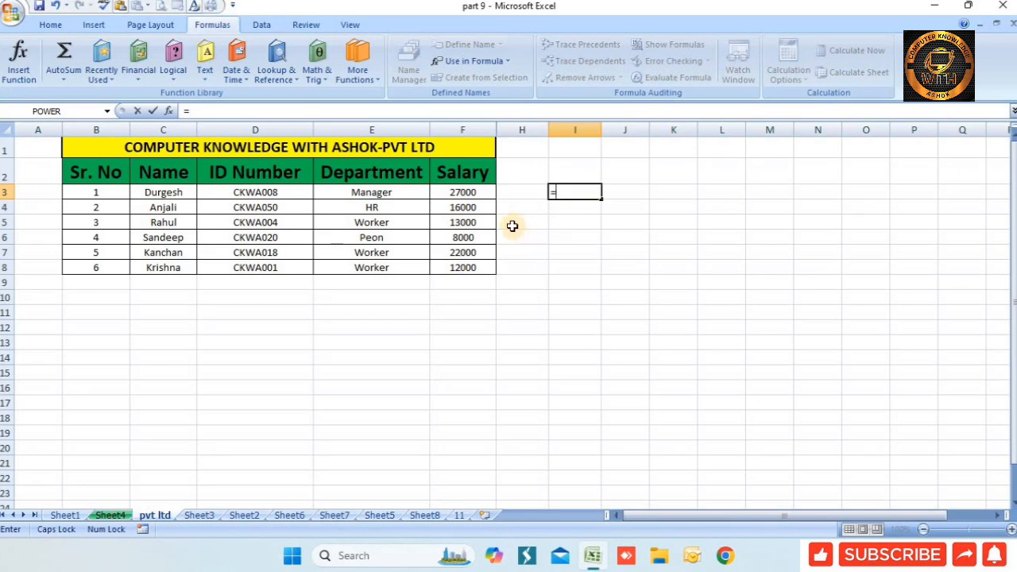
left_click(471, 199)
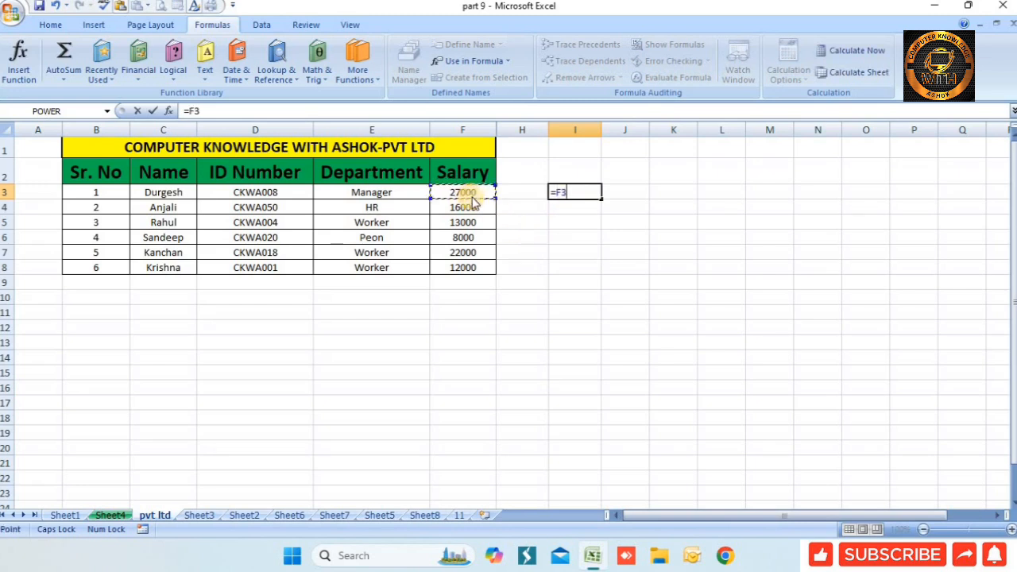
type("+")
left_click(478, 205)
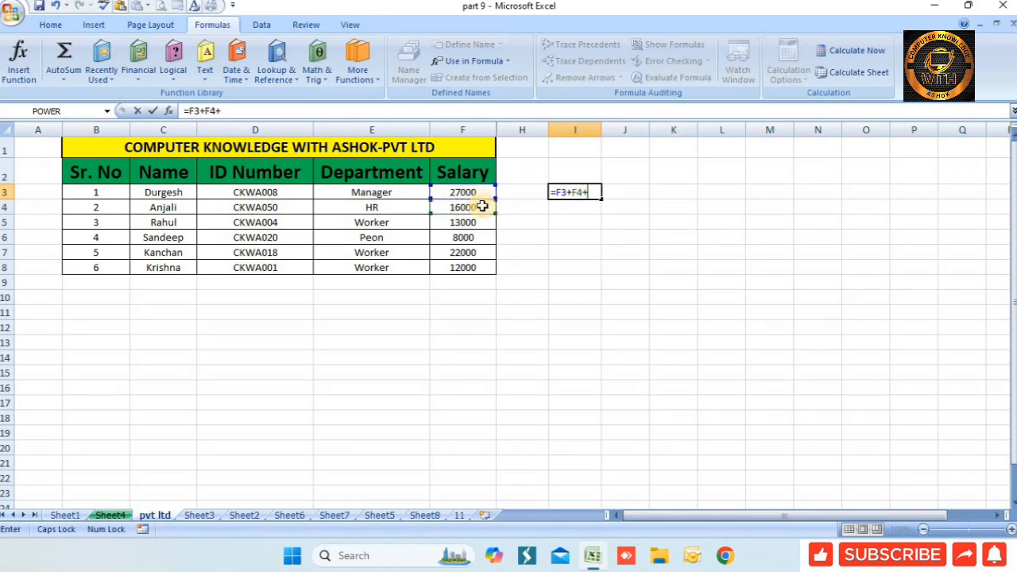
left_click(461, 226)
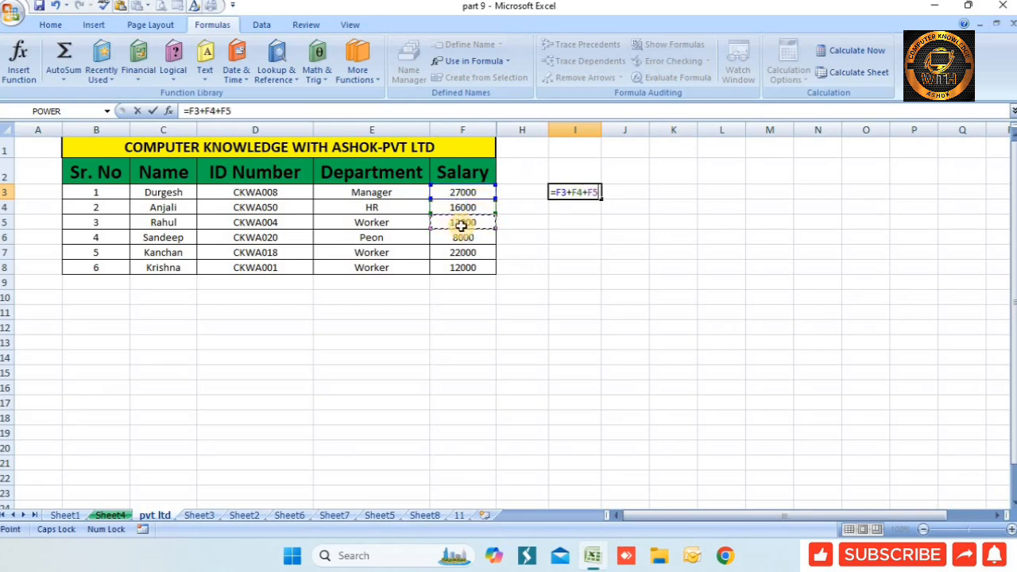
key("Return")
Enter the formula =F6*F8 in cell J6 to multiply the fourth and sixth salaries
left_click(625, 235)
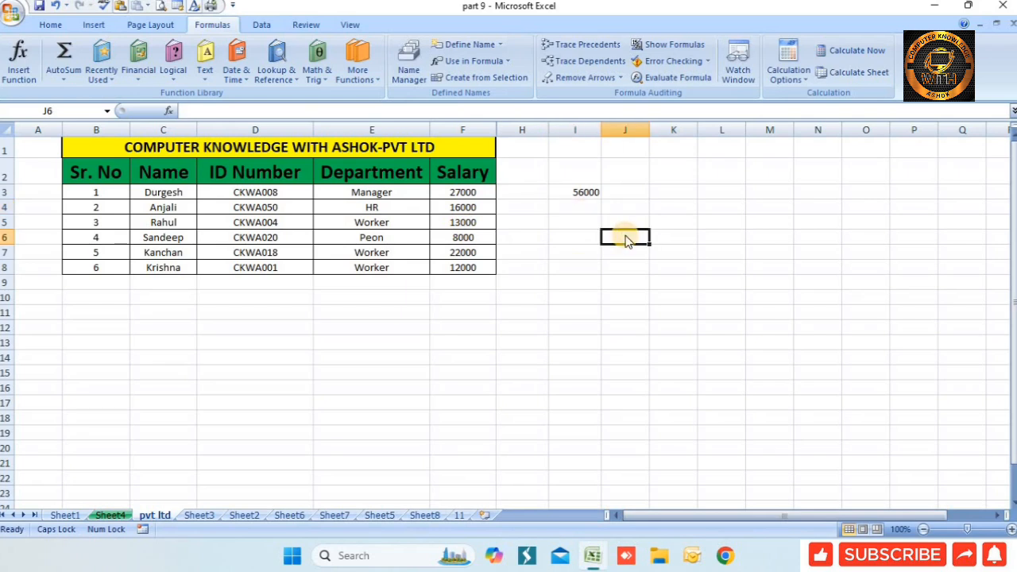
type("=")
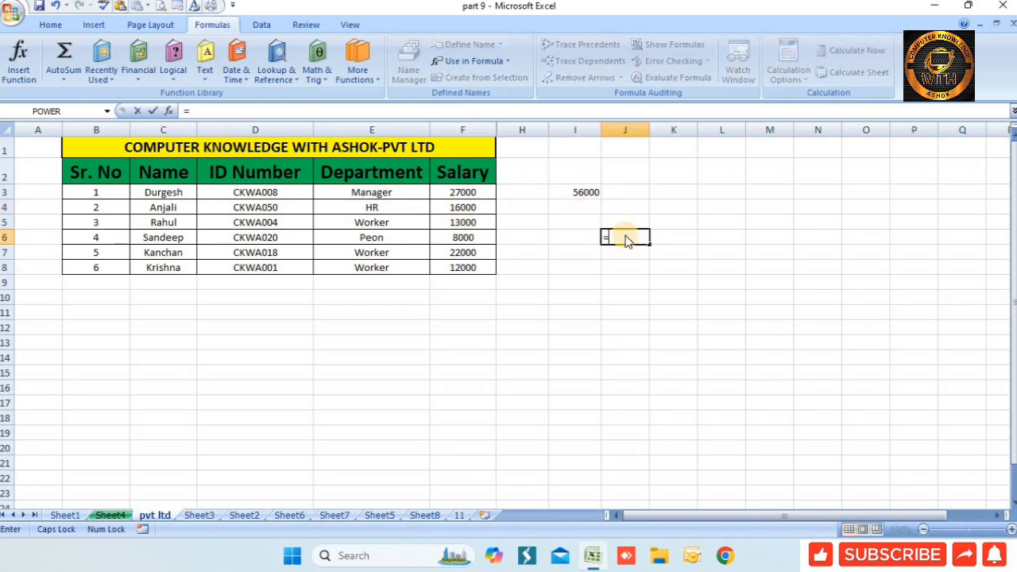
left_click(471, 239)
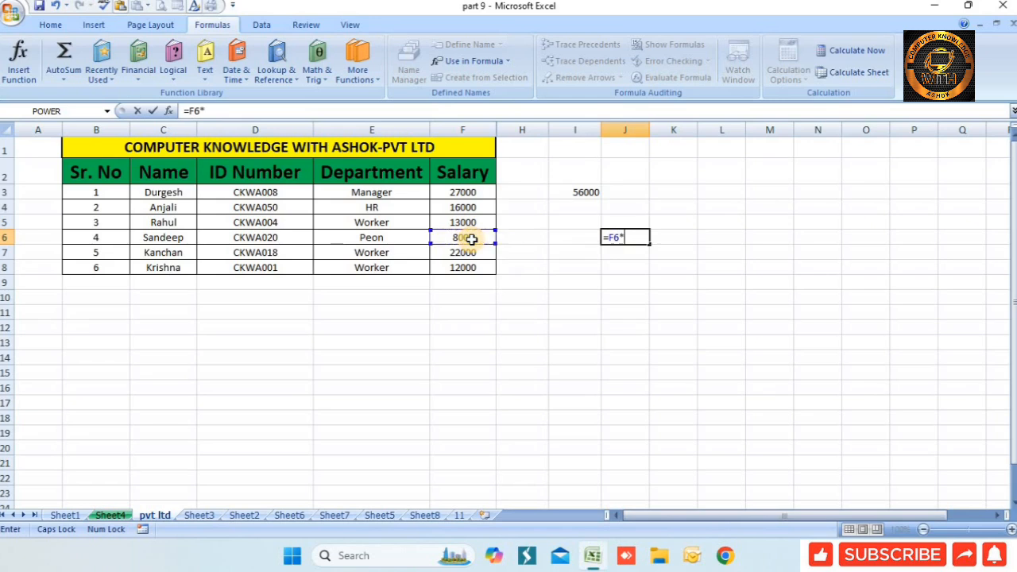
type("*")
left_click(465, 267)
key("Return")
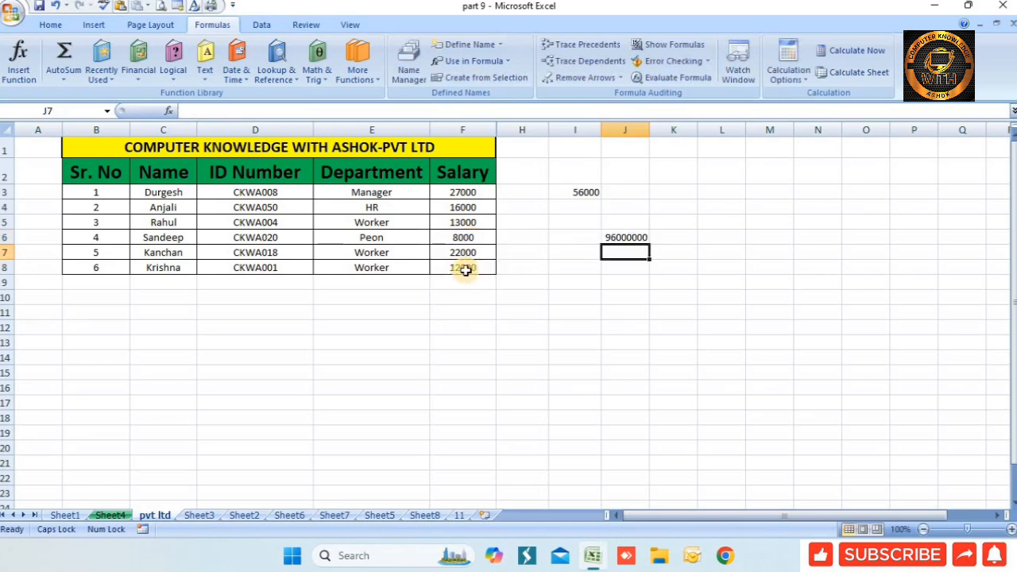
Enter the formula =F3-F6-F8 in cell I9 to subtract the fourth and sixth salaries from the first
left_click(557, 281)
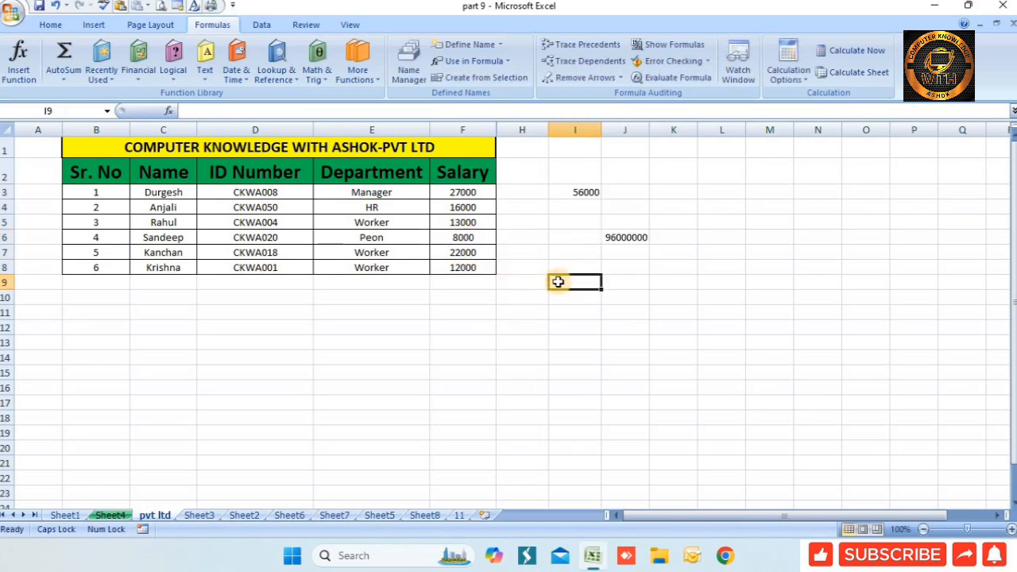
type("=")
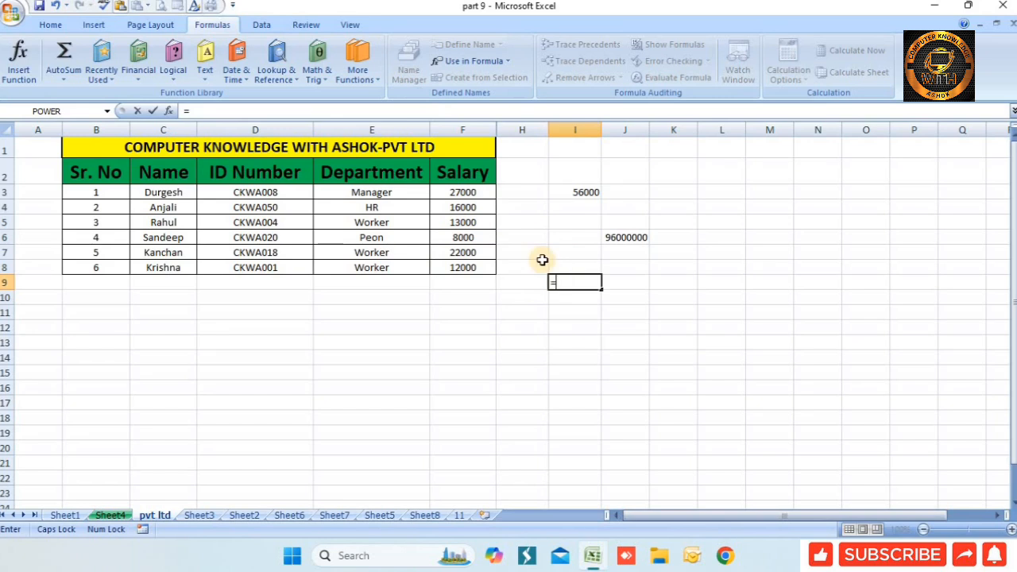
left_click(471, 196)
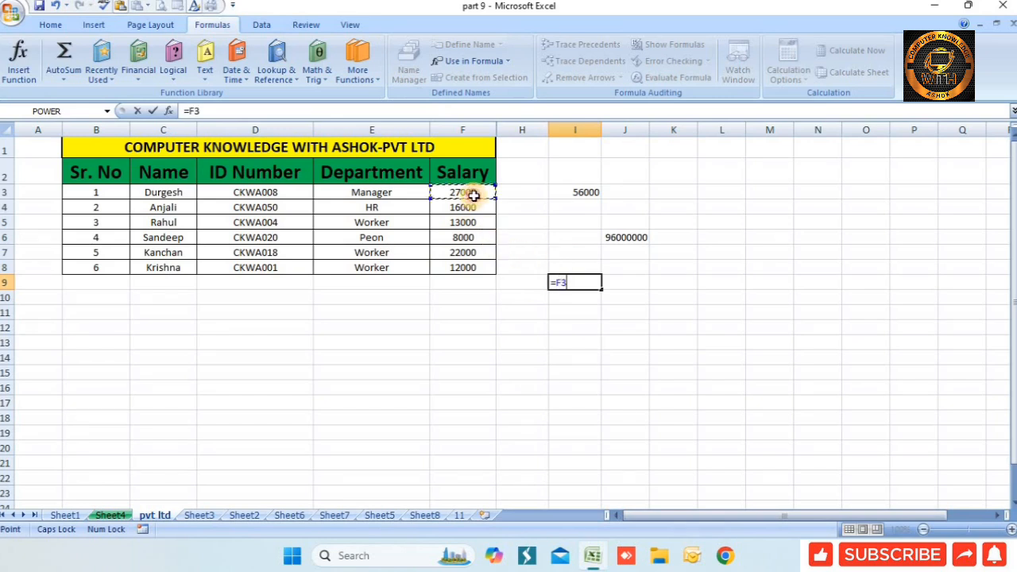
type("-")
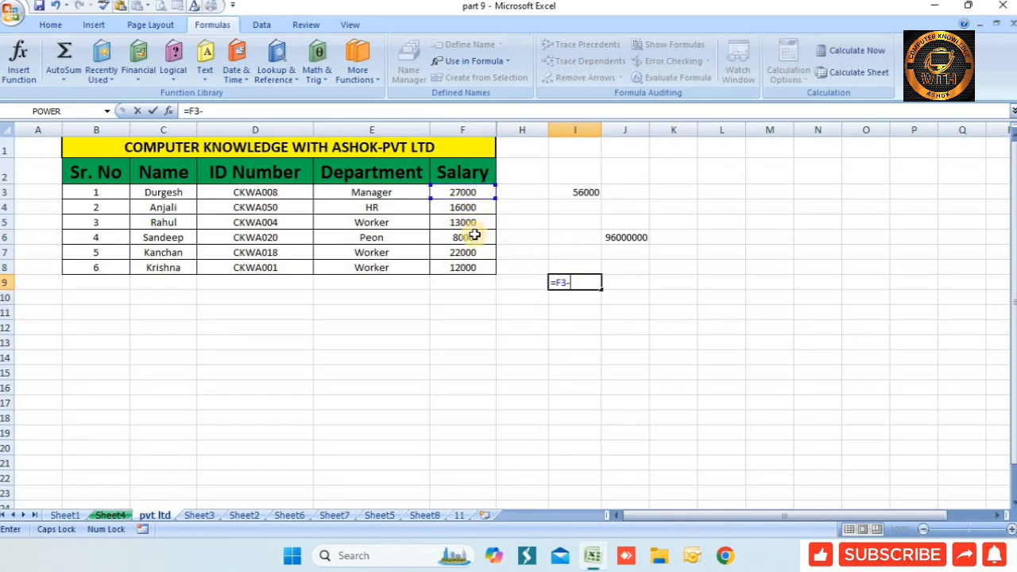
left_click(473, 239)
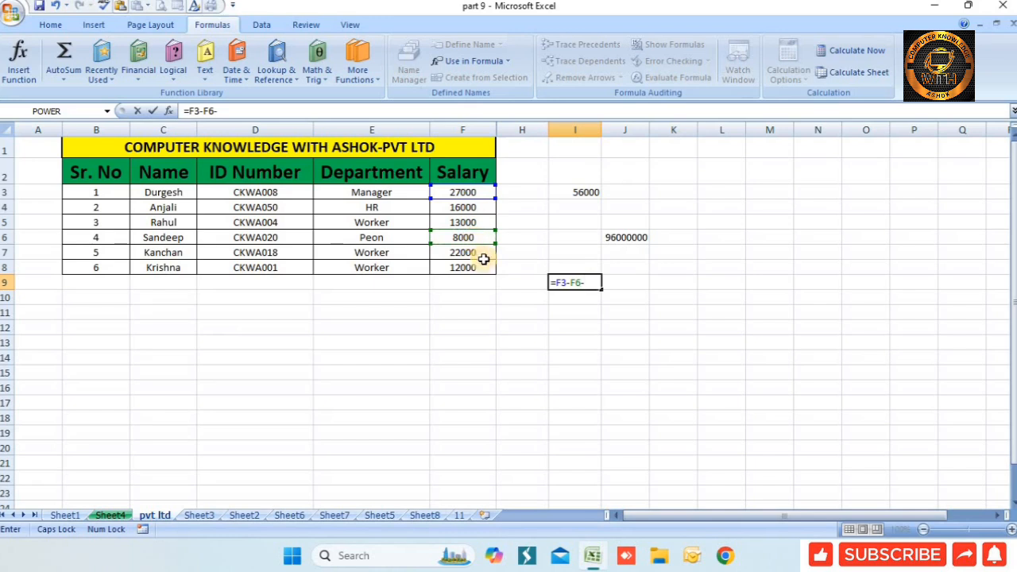
left_click(475, 269)
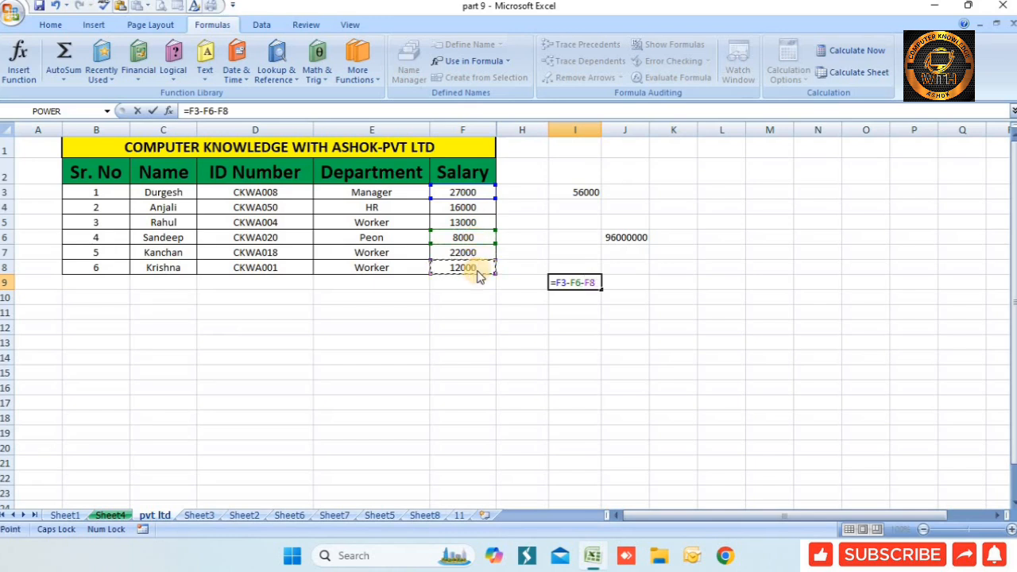
key("Return")
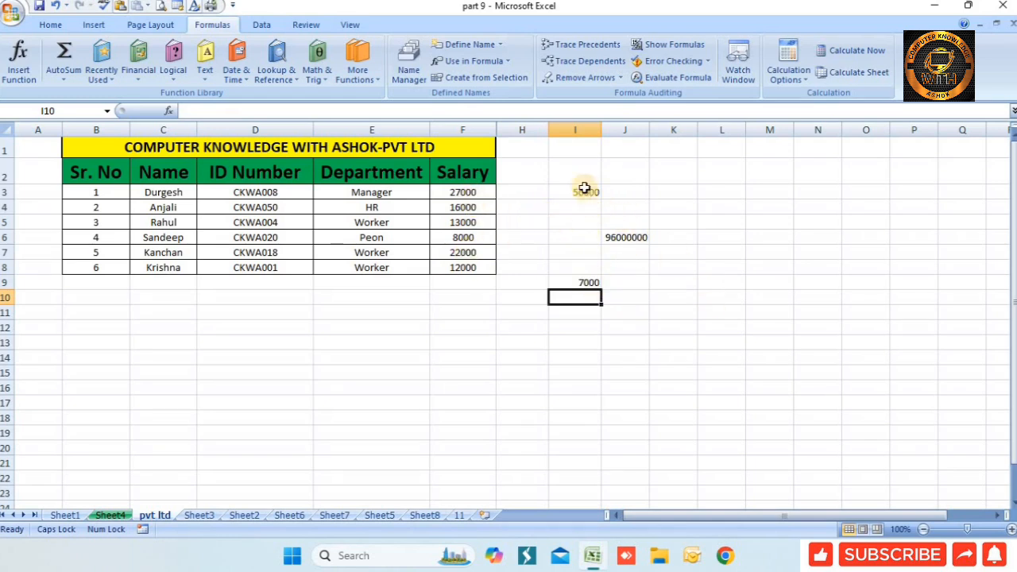
Trace the precedents of the formulas in cells I3 and J6
left_click_drag(584, 189, 683, 334)
left_click(654, 352)
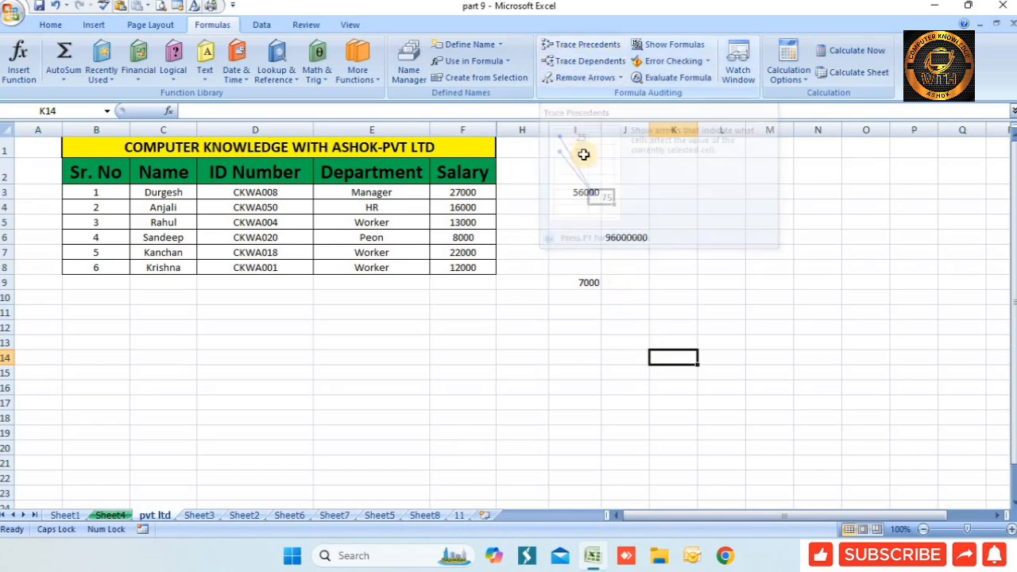
left_click(582, 193)
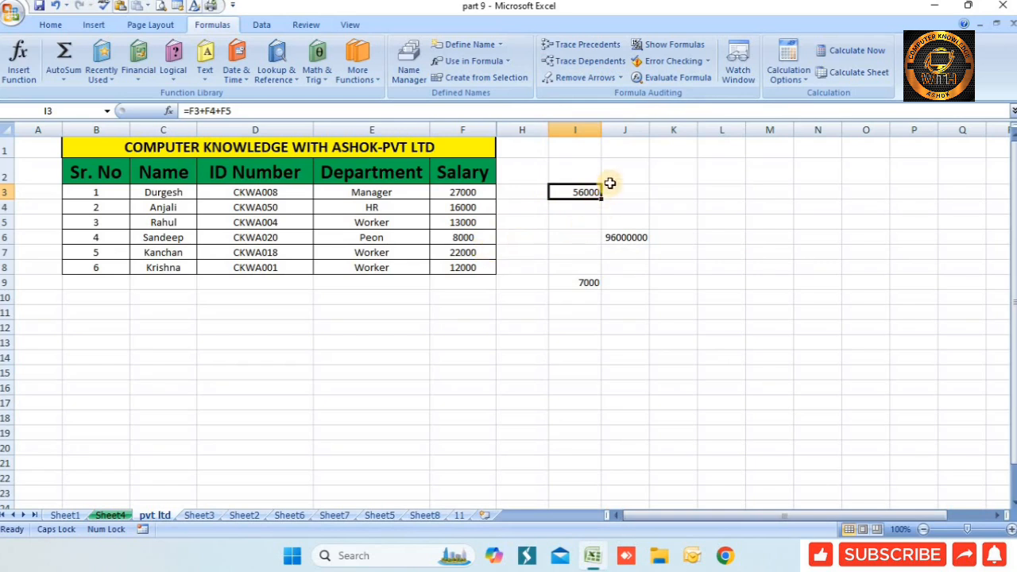
left_click(576, 46)
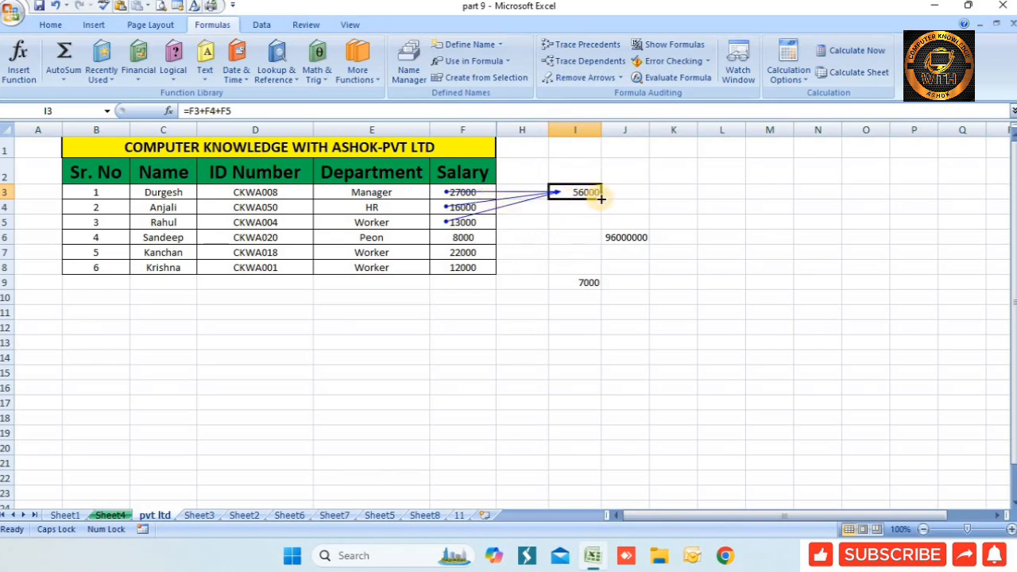
left_click(642, 237)
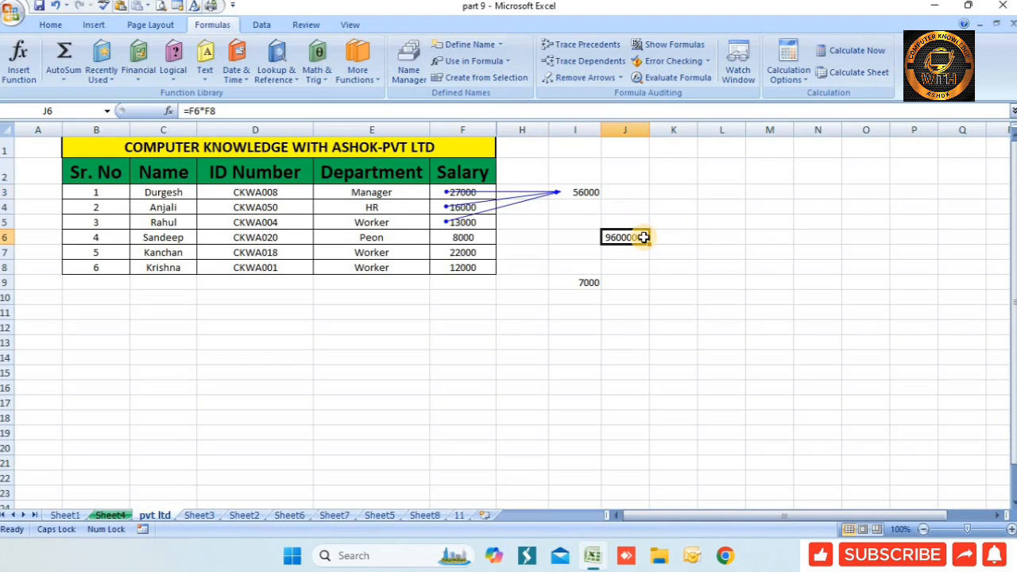
left_click(588, 49)
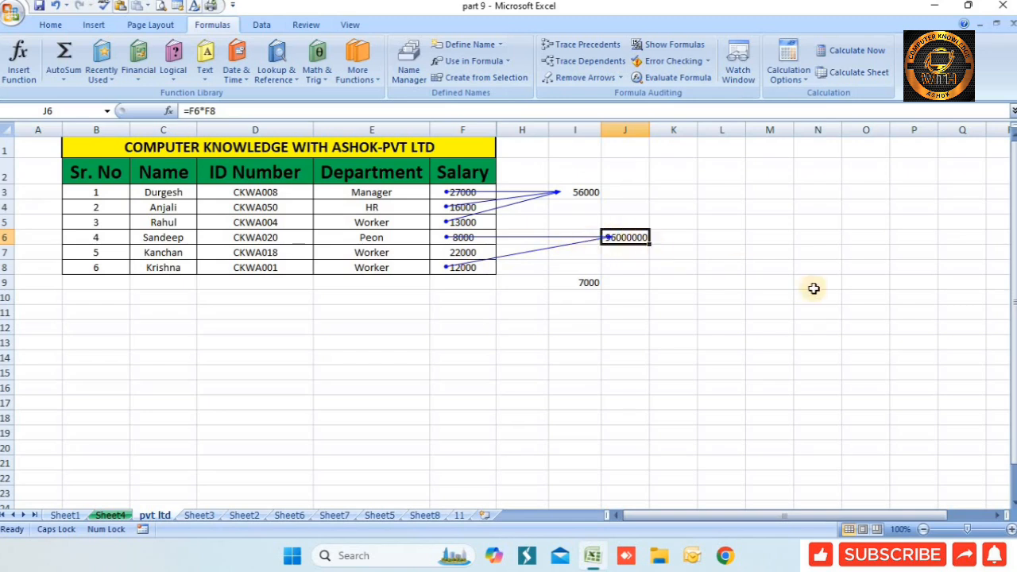
Enter the formula =I3+J6+I9 in cell K10 to add the three calculated results
left_click(589, 282)
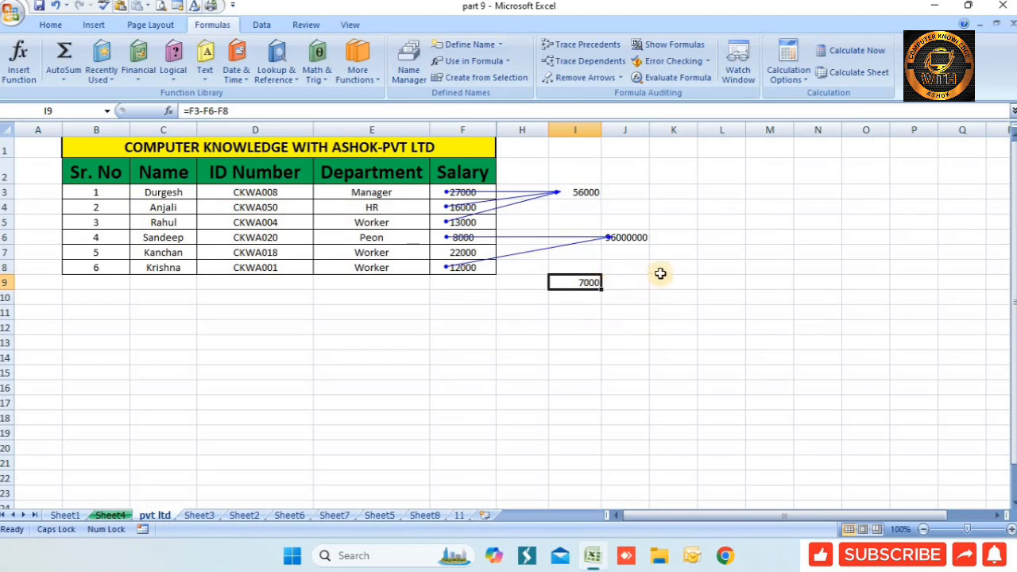
left_click(671, 304)
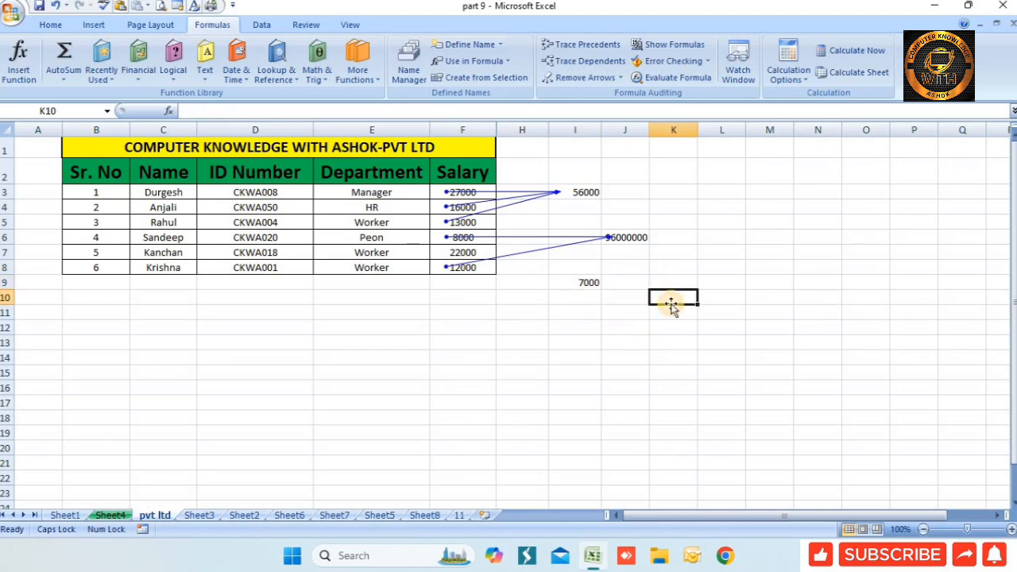
type("=")
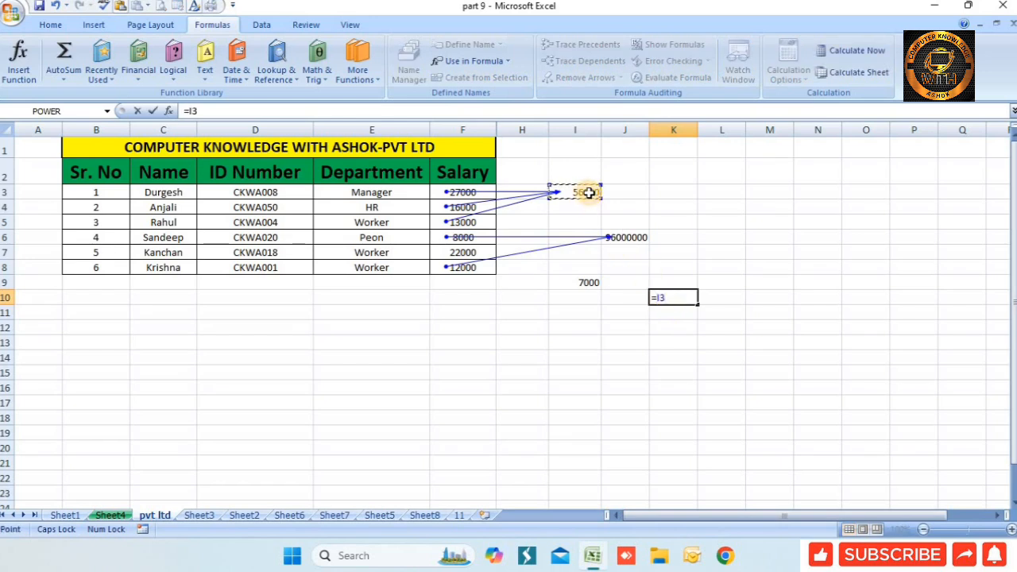
left_click(627, 238)
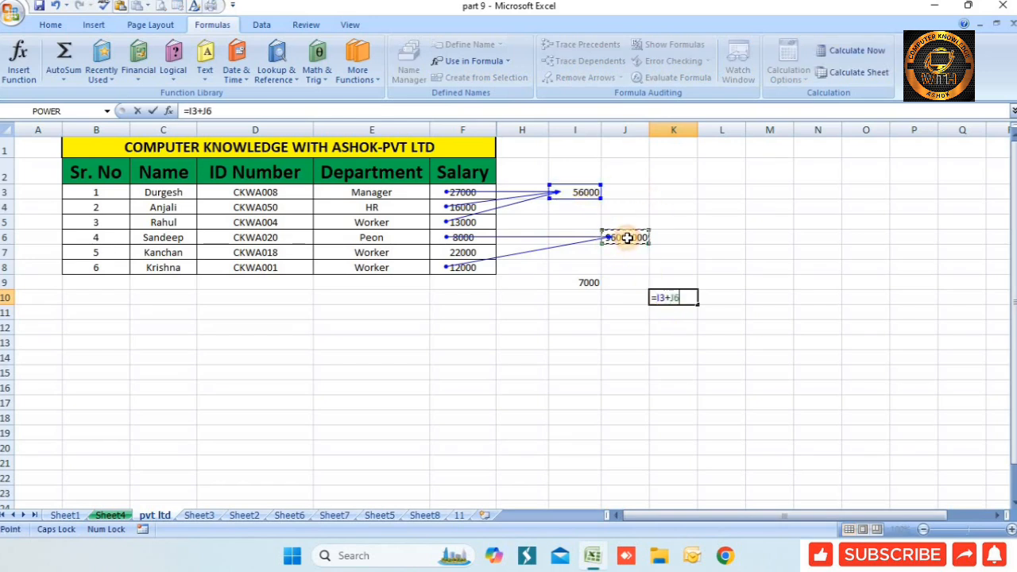
left_click(592, 283)
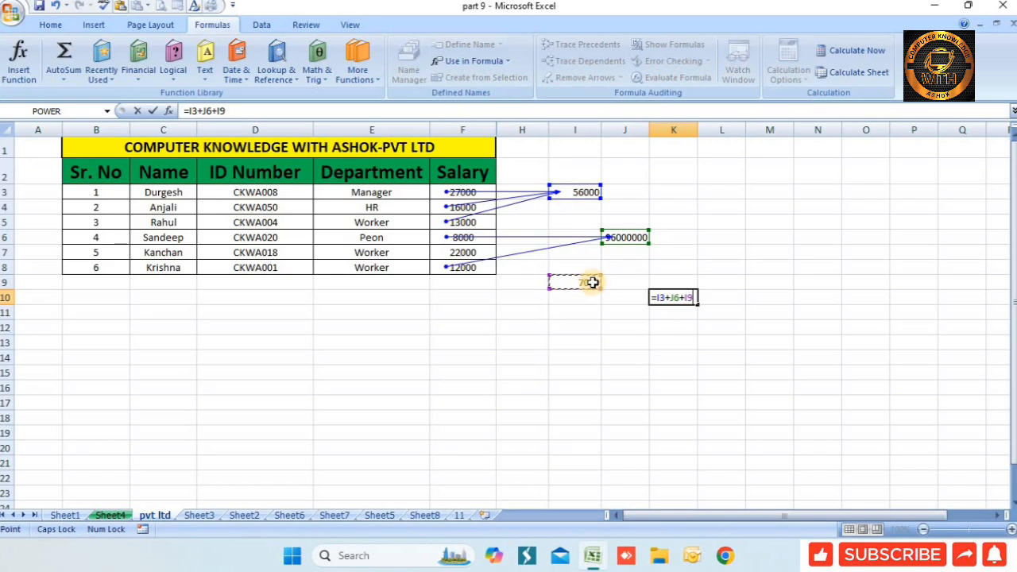
key("Return")
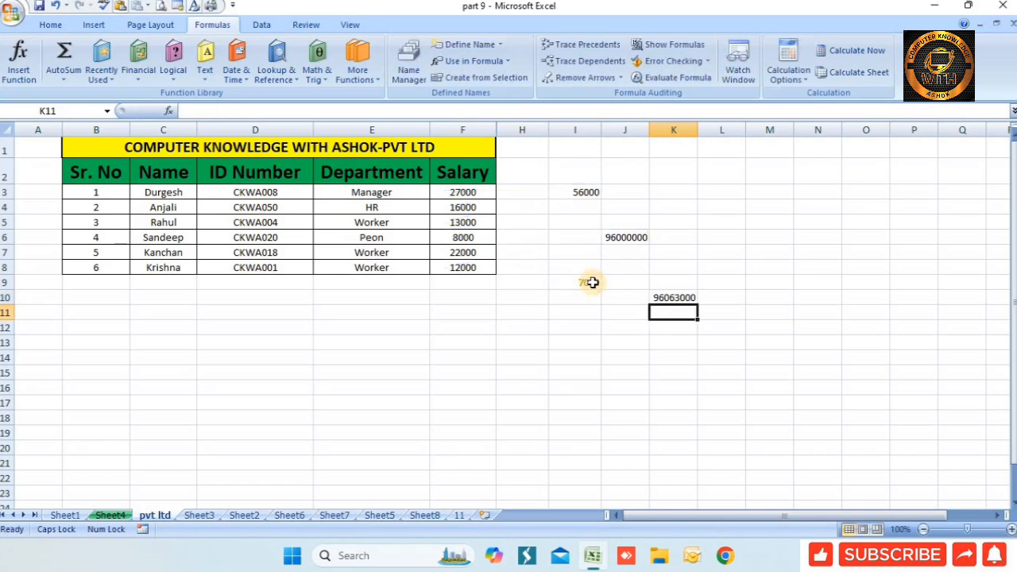
Trace the precedents of the formula in cell K10
left_click(671, 298)
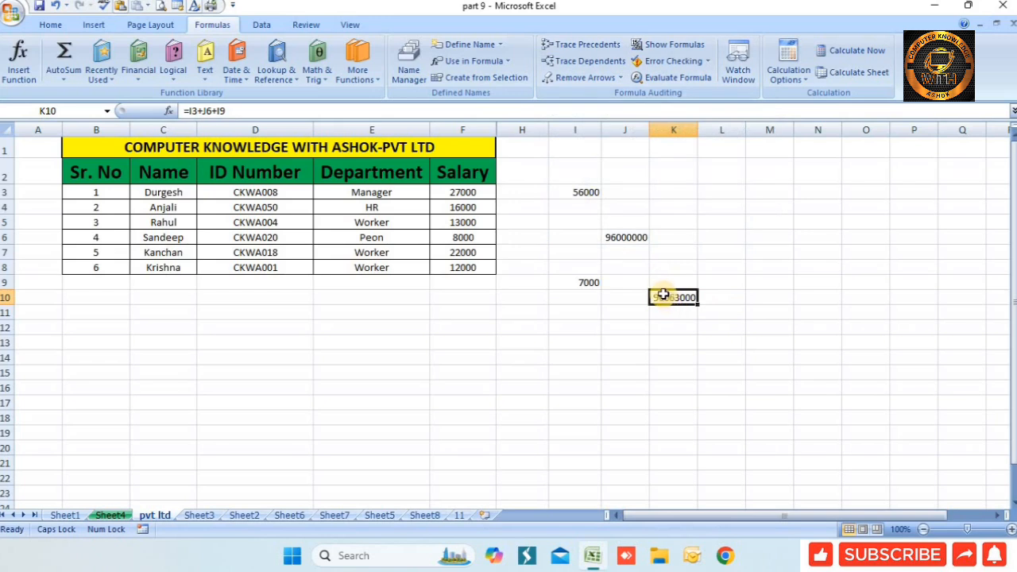
left_click(591, 48)
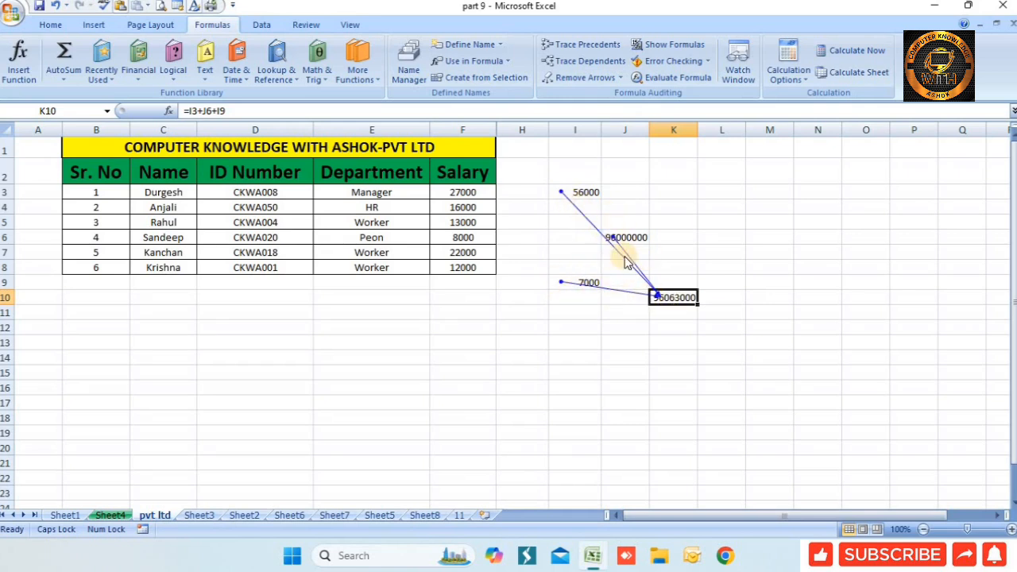
left_click_drag(545, 180, 806, 392)
left_click(751, 328)
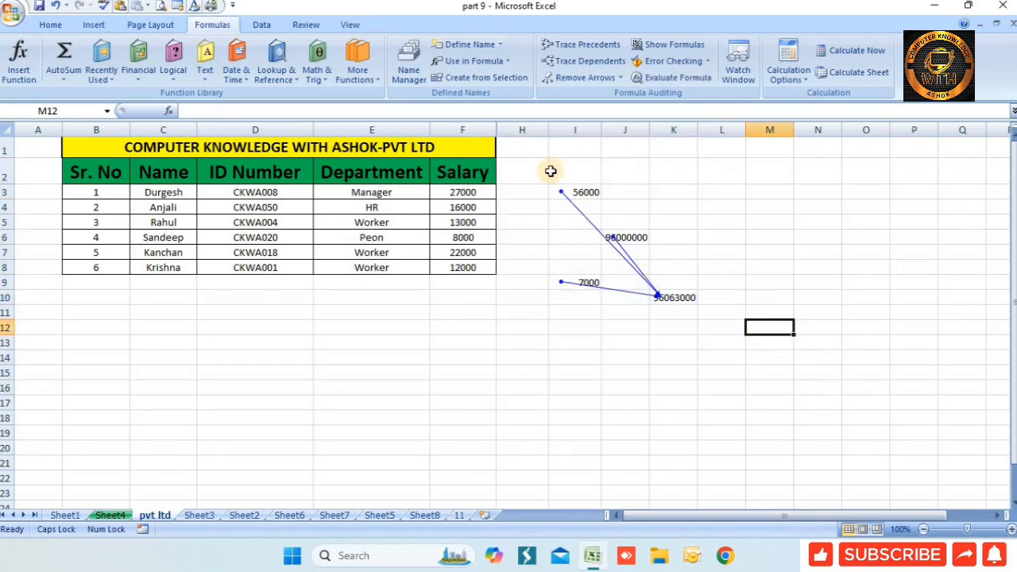
left_click_drag(547, 169, 769, 375)
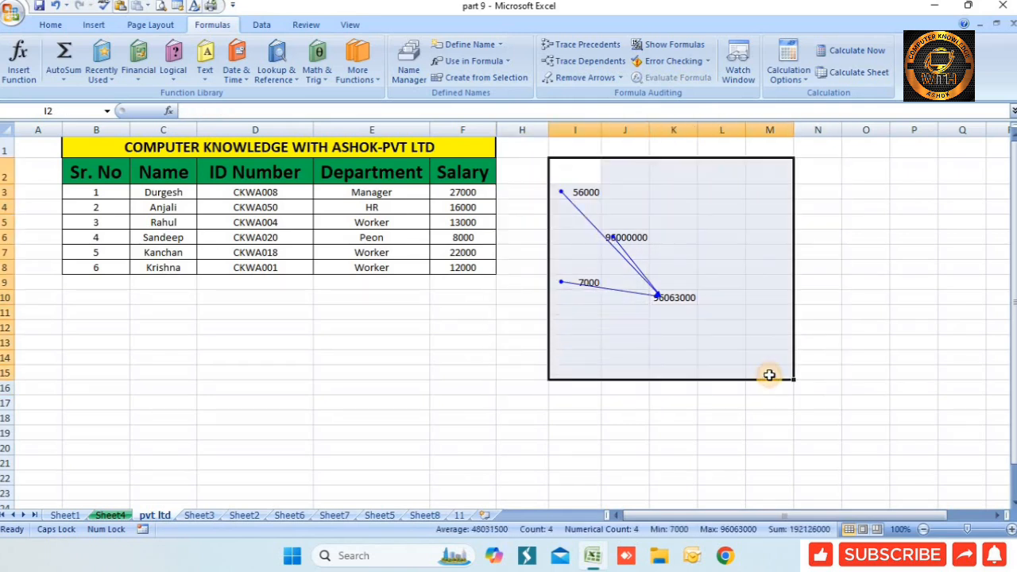
left_click(679, 220)
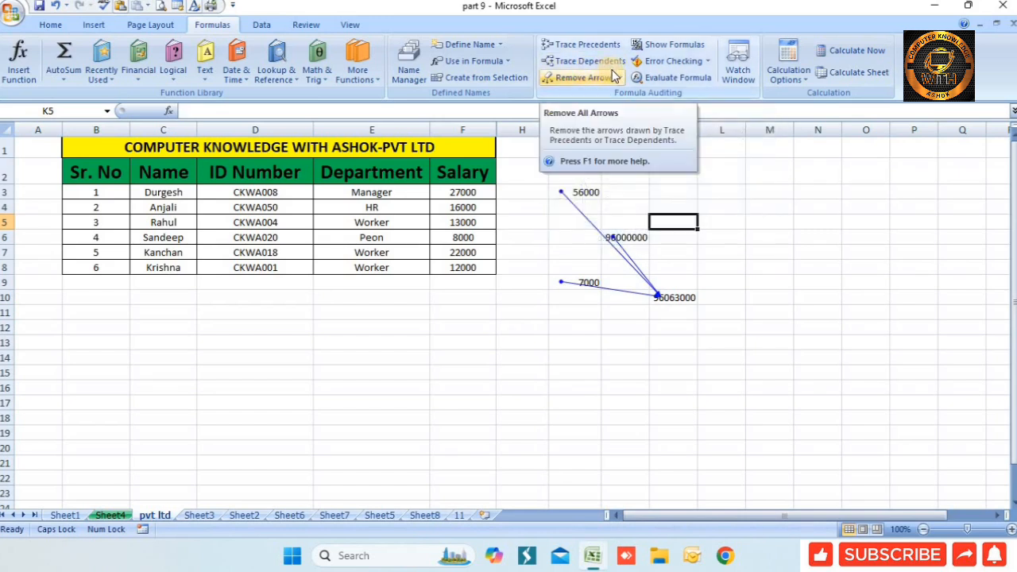
left_click_drag(545, 173, 754, 352)
left_click(613, 262)
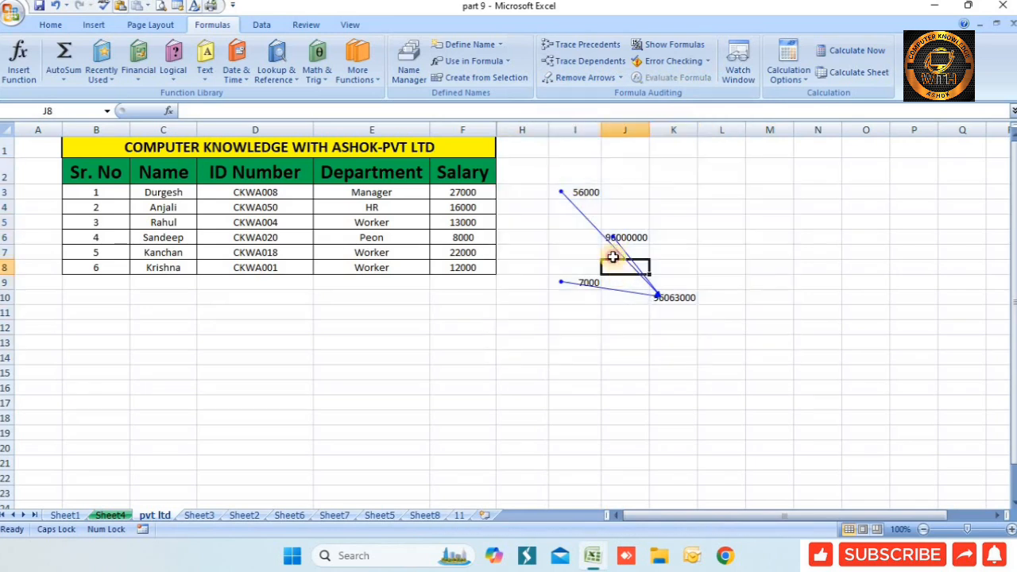
left_click_drag(561, 177, 723, 337)
left_click(656, 221)
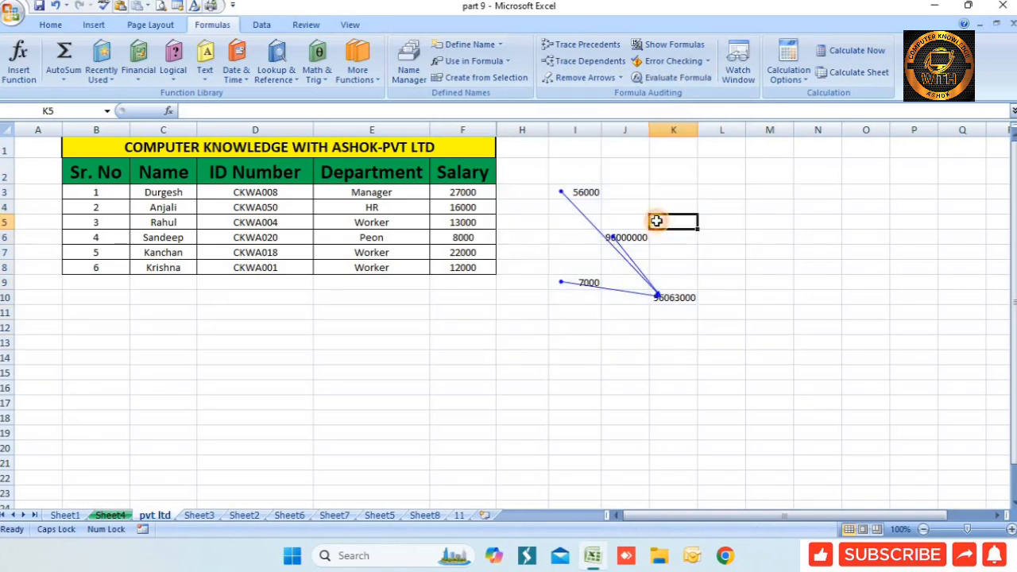
Remove all trace arrows from the pvt ltd sheet
left_click(584, 79)
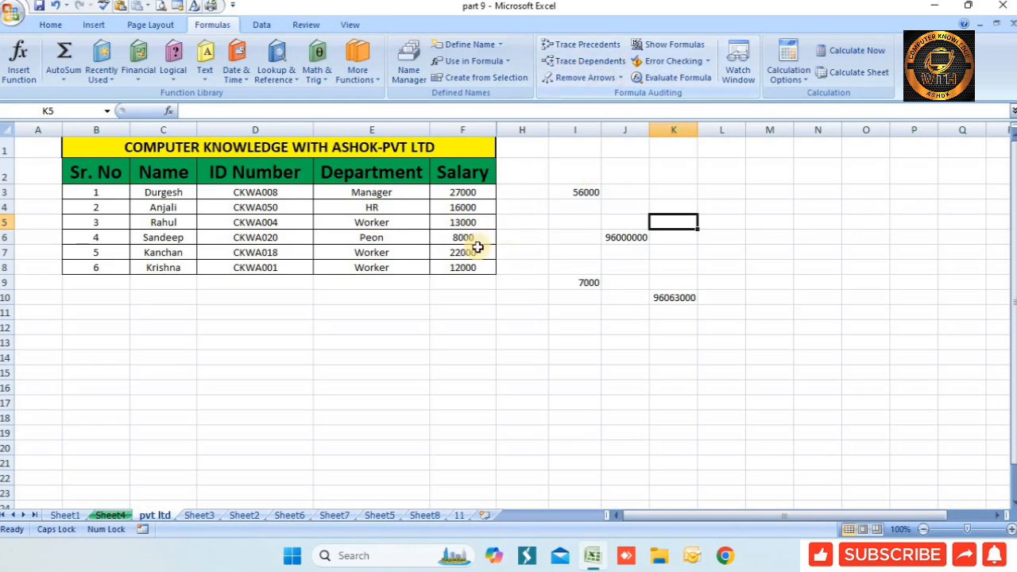
Review the formulas behind the calculated results in cells I3, J6, I9 and K10
left_click_drag(465, 194, 462, 283)
left_click(625, 225)
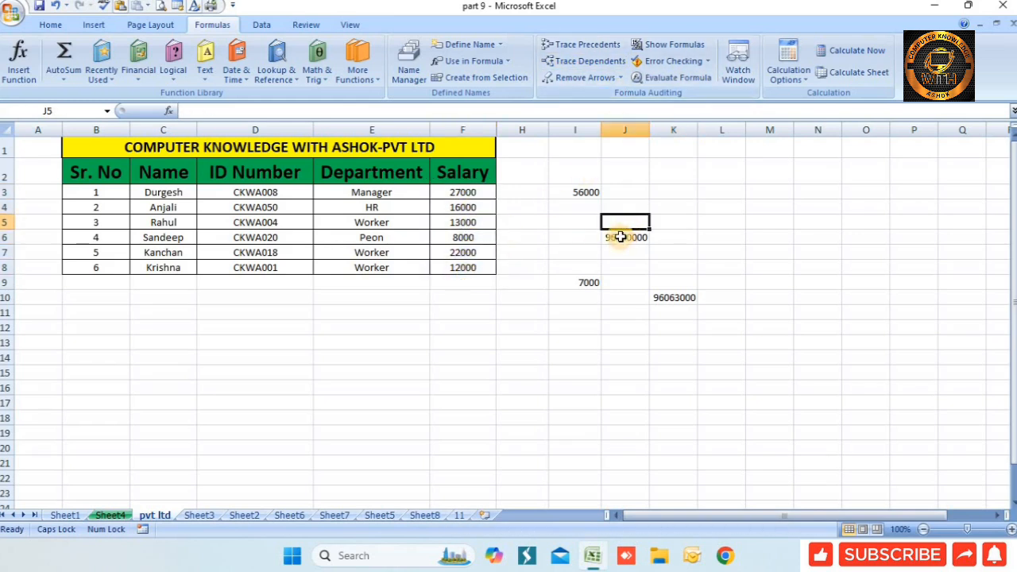
left_click(620, 236)
left_click(580, 191)
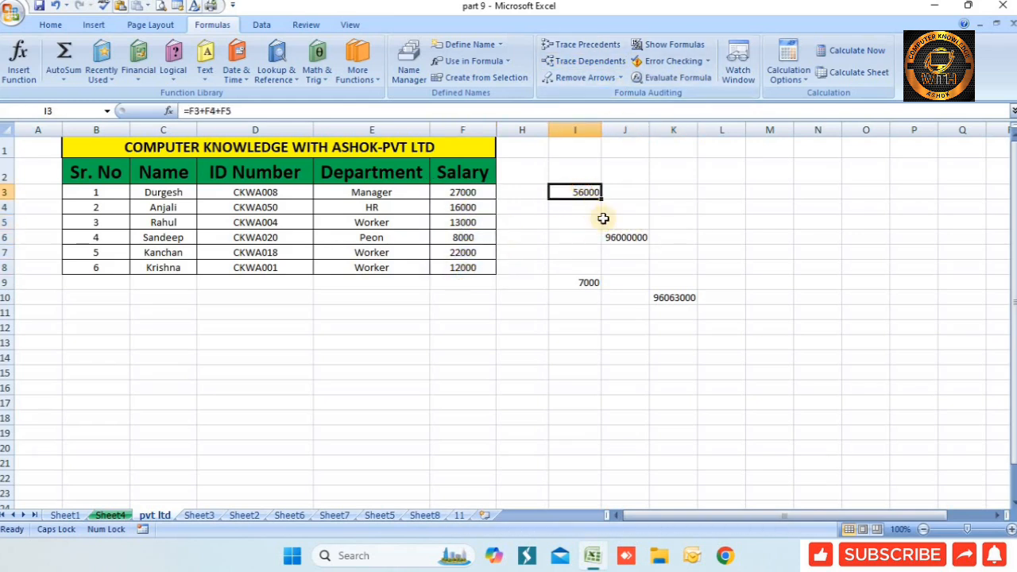
left_click(636, 237)
left_click(592, 283)
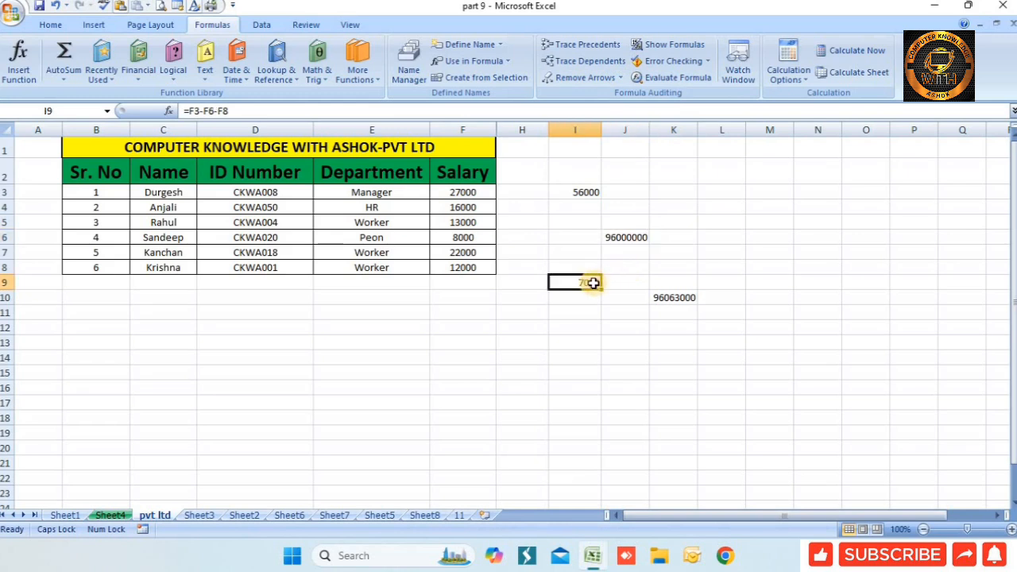
left_click(674, 296)
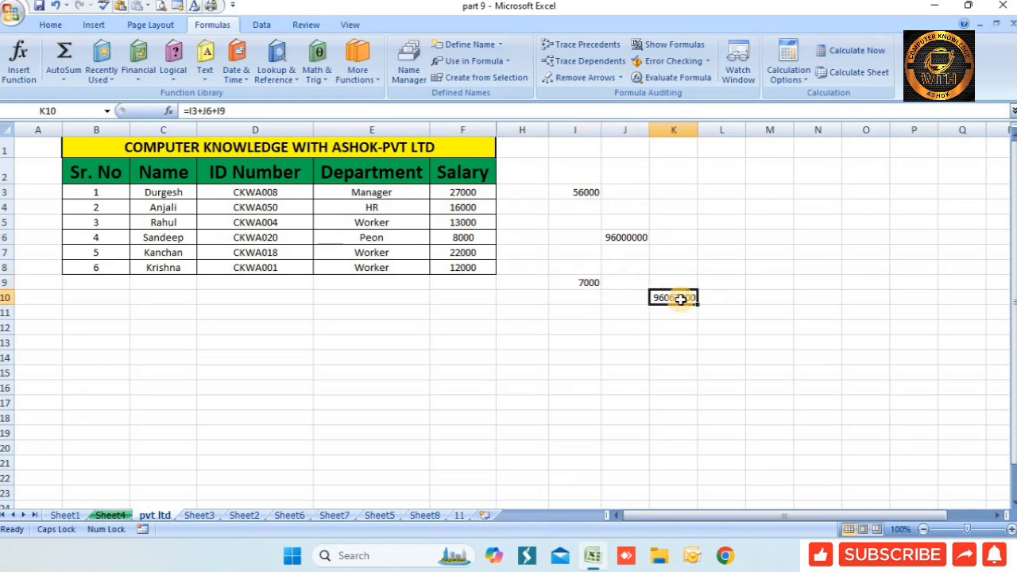
Trace the dependents of the salary values in cells F6 and F3
left_click(469, 239)
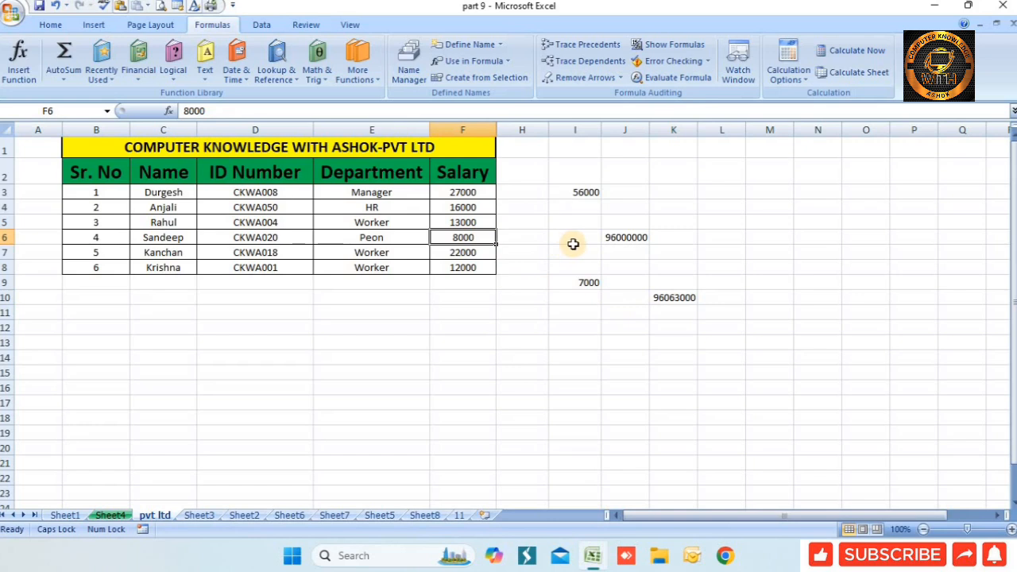
left_click(579, 64)
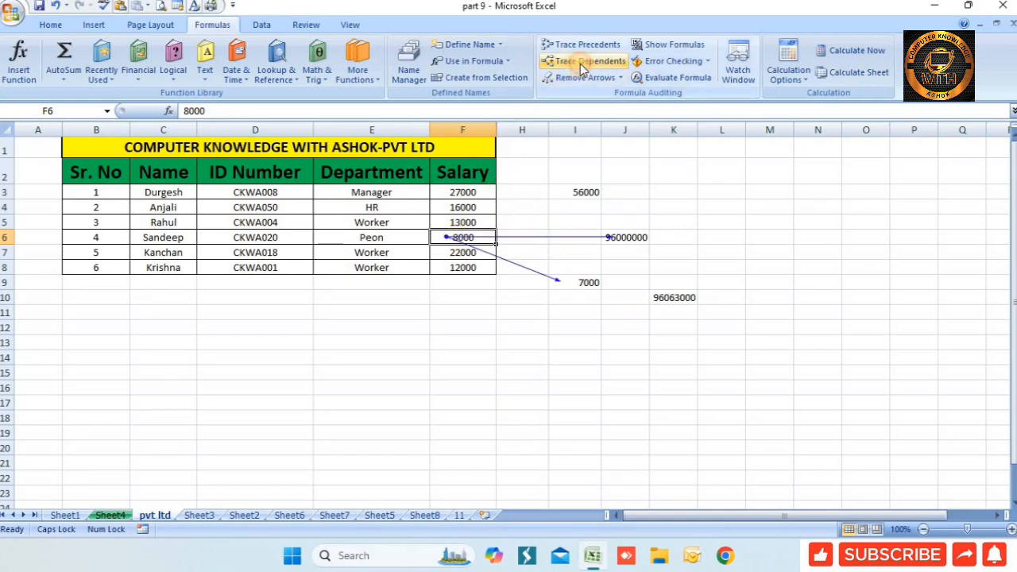
left_click(585, 284)
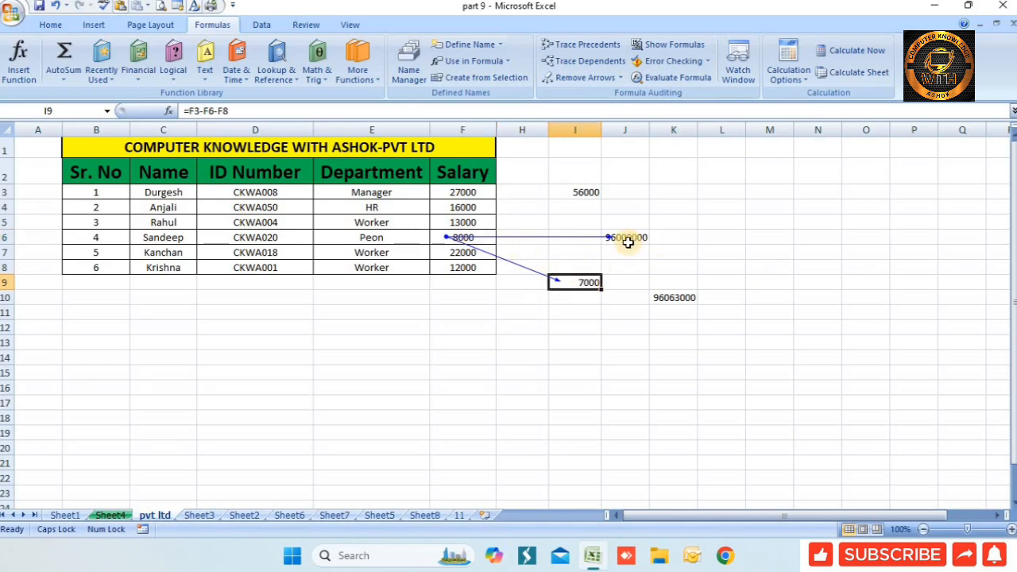
left_click(470, 192)
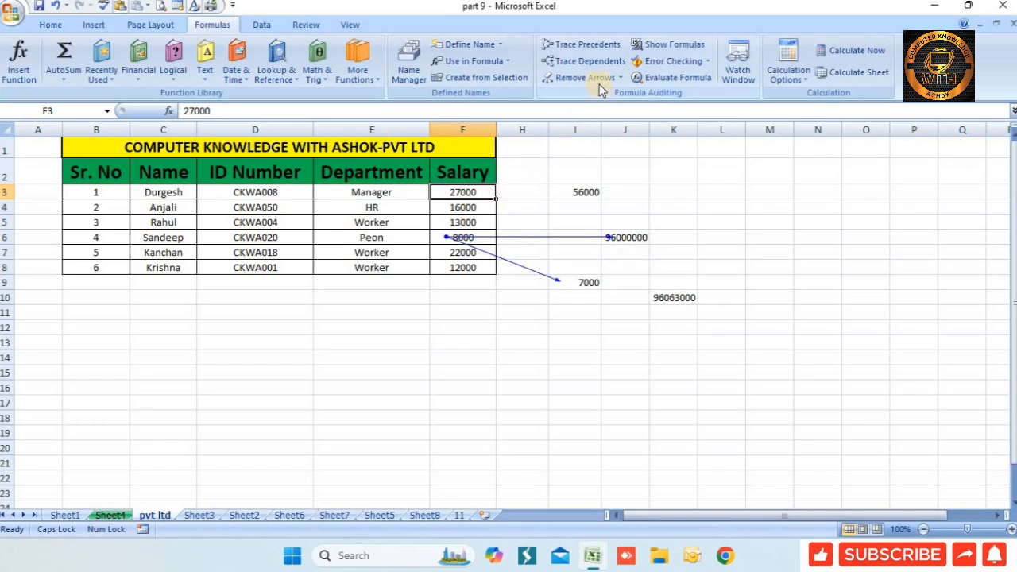
left_click(586, 61)
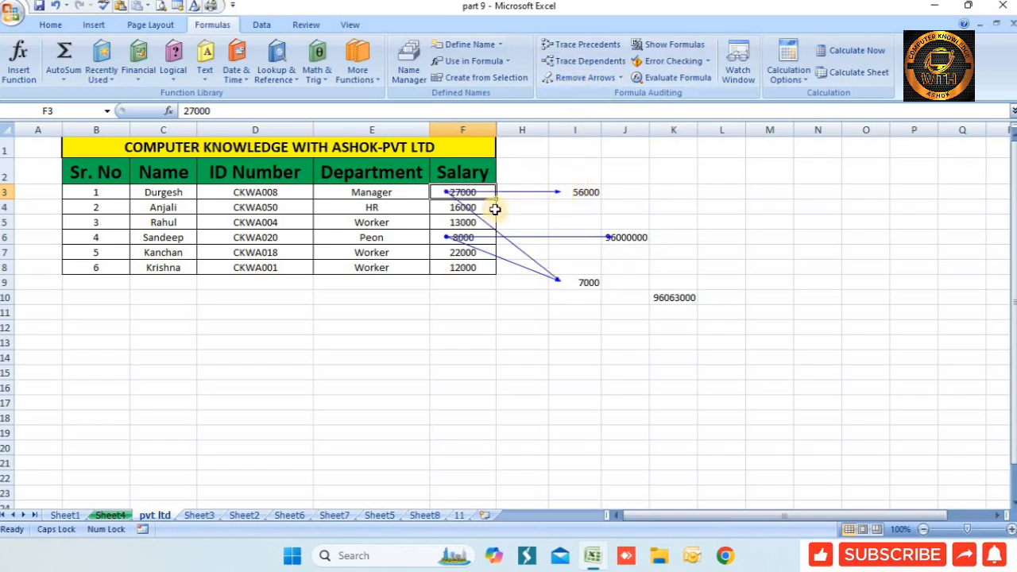
left_click(582, 192)
left_click(572, 282)
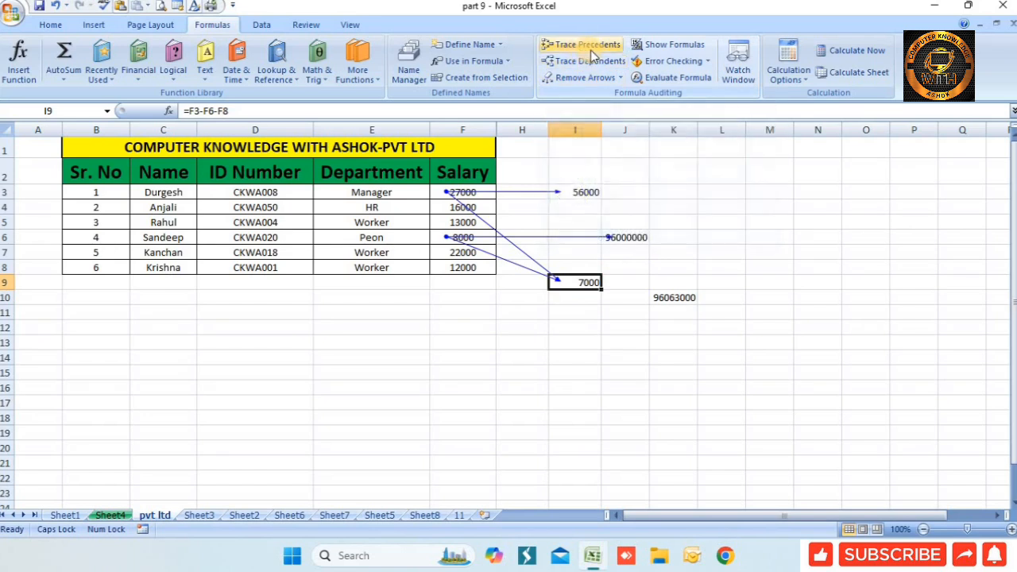
left_click(627, 237)
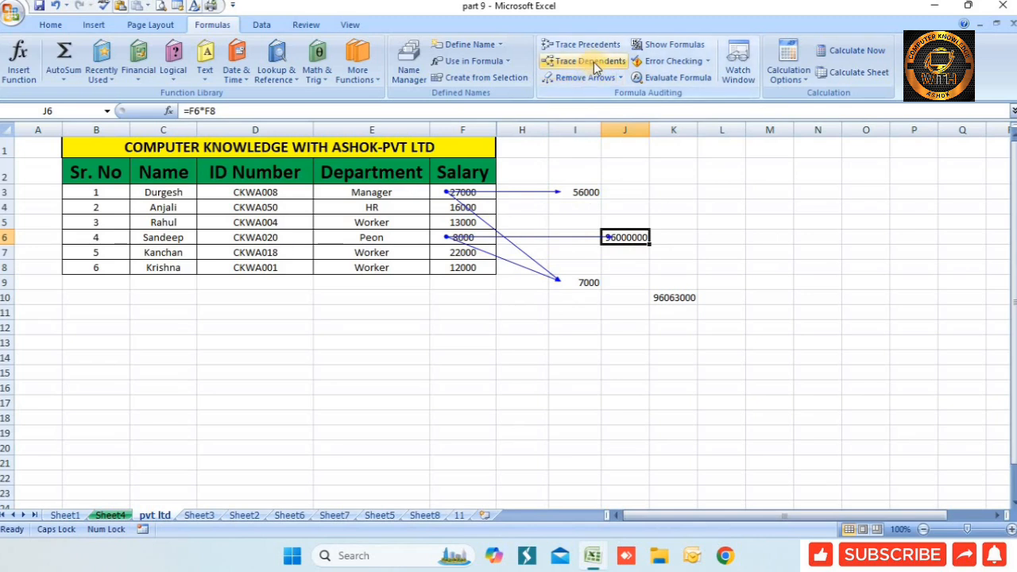
Remove all dependent trace arrows from the salary sheet
left_click(471, 231)
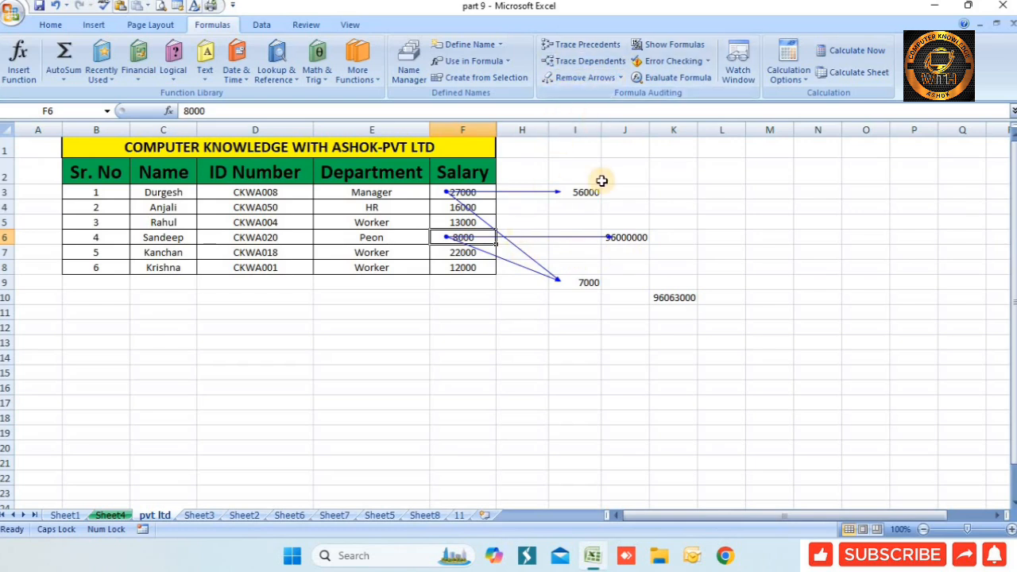
left_click(554, 195)
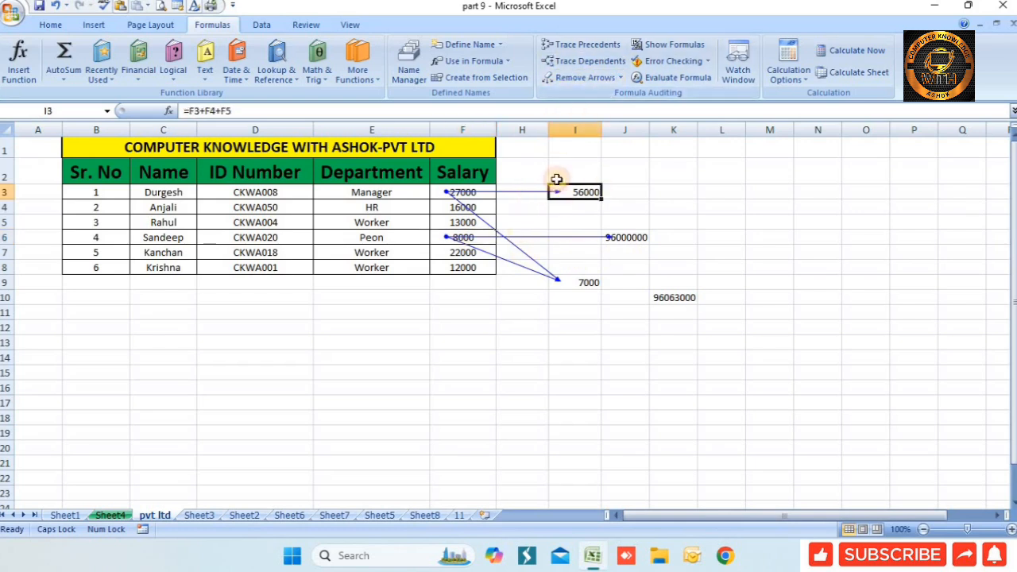
left_click(580, 81)
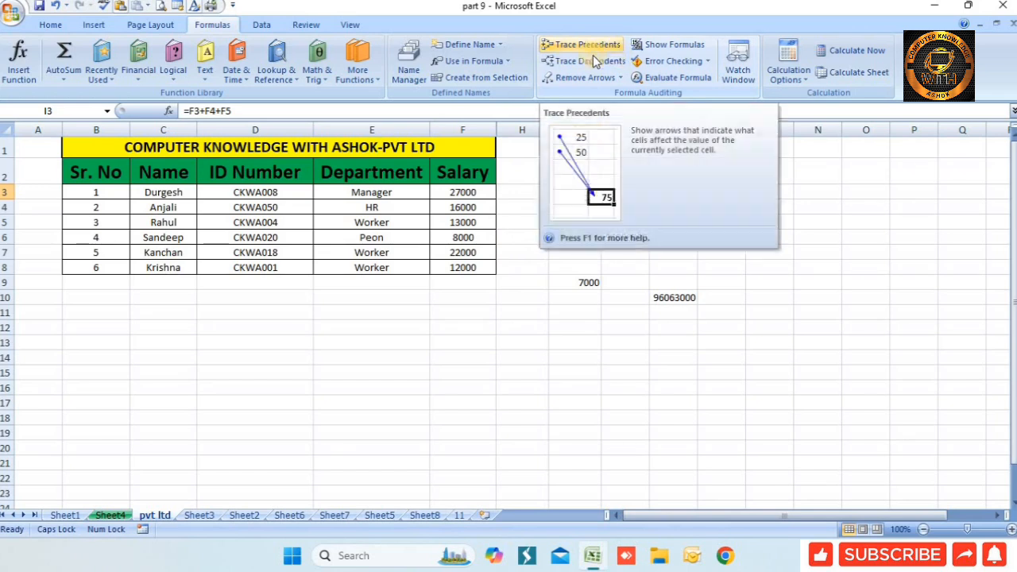
Display the formulas instead of the results across the pvt ltd sheet and bring columns I to K into view
left_click(573, 193)
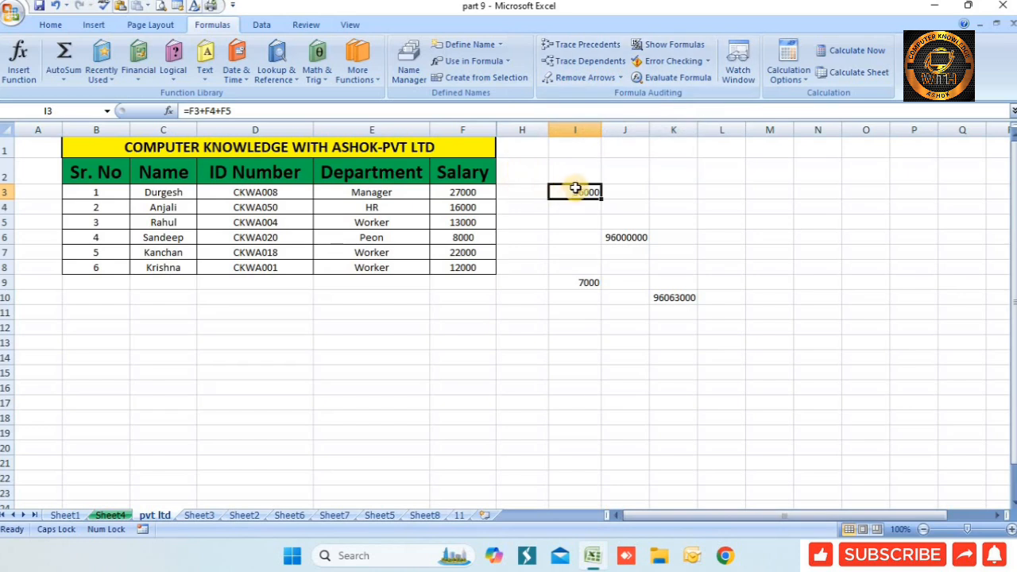
left_click(564, 225)
left_click_drag(556, 188, 738, 374)
left_click(568, 248)
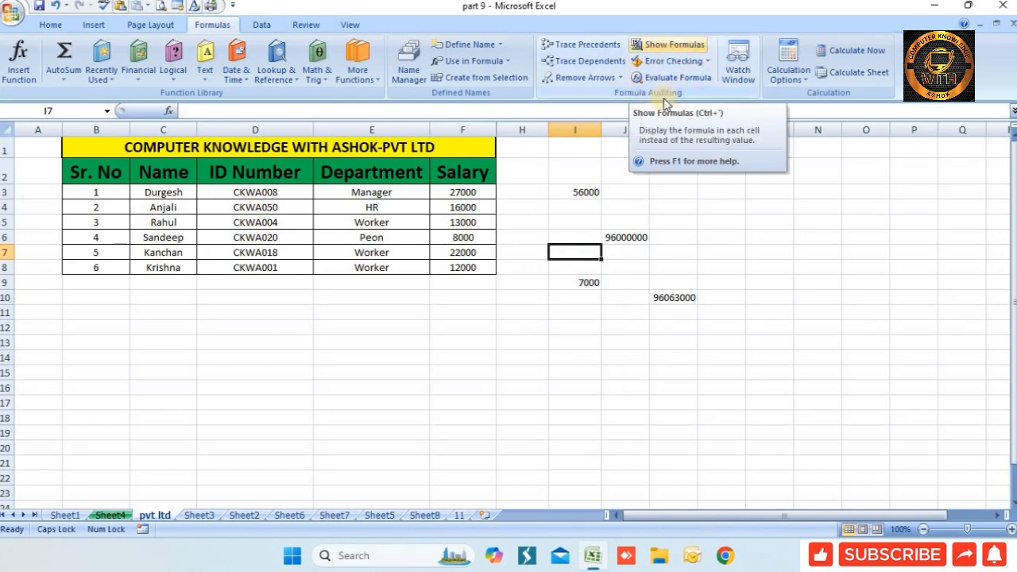
left_click_drag(531, 180, 817, 388)
left_click(718, 238)
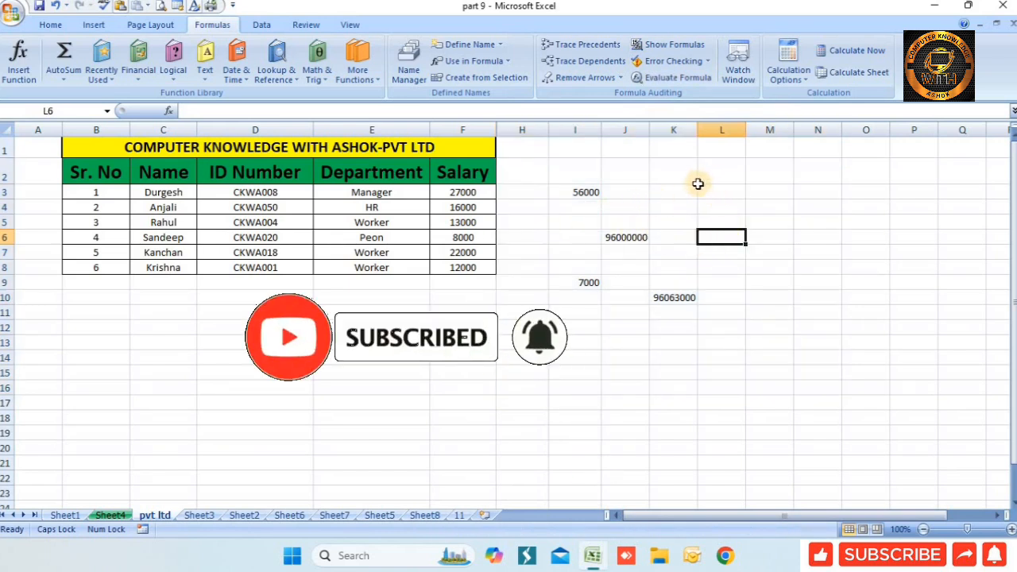
left_click(668, 49)
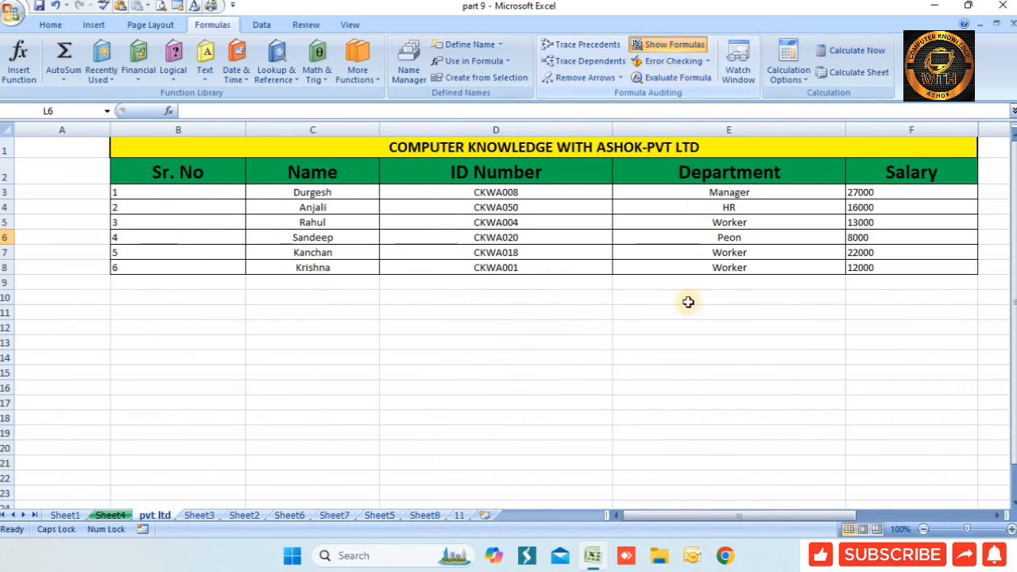
left_click_drag(667, 515, 771, 526)
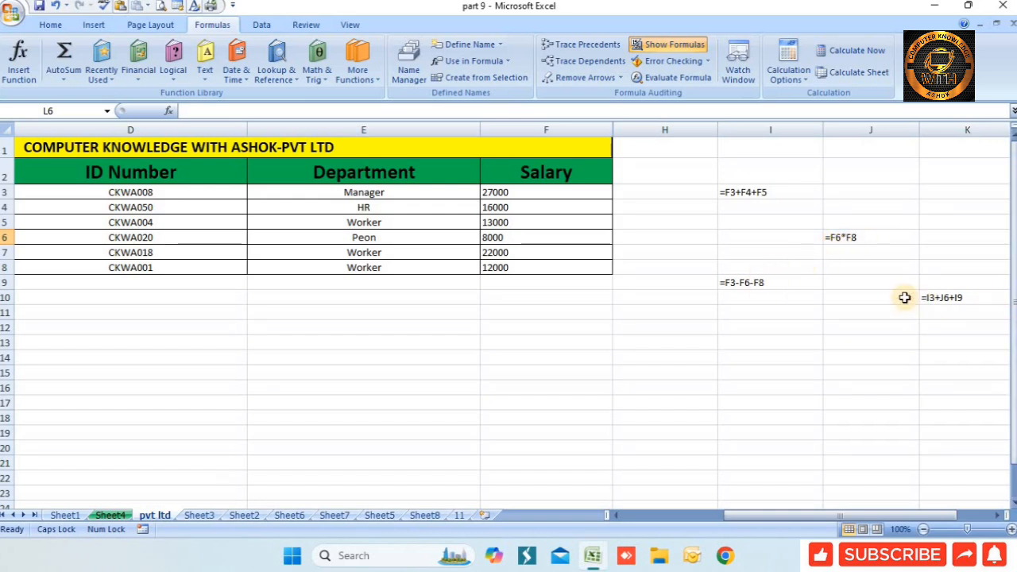
Examine the cell references in the K10 and I9 formulas, and switch the sheet back to showing results
double_click(939, 298)
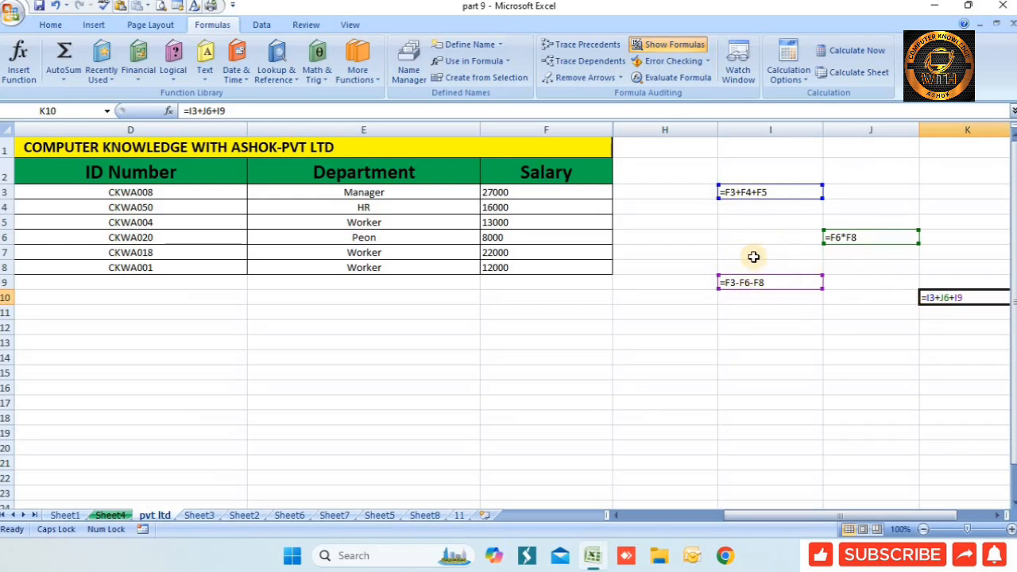
left_click(552, 328)
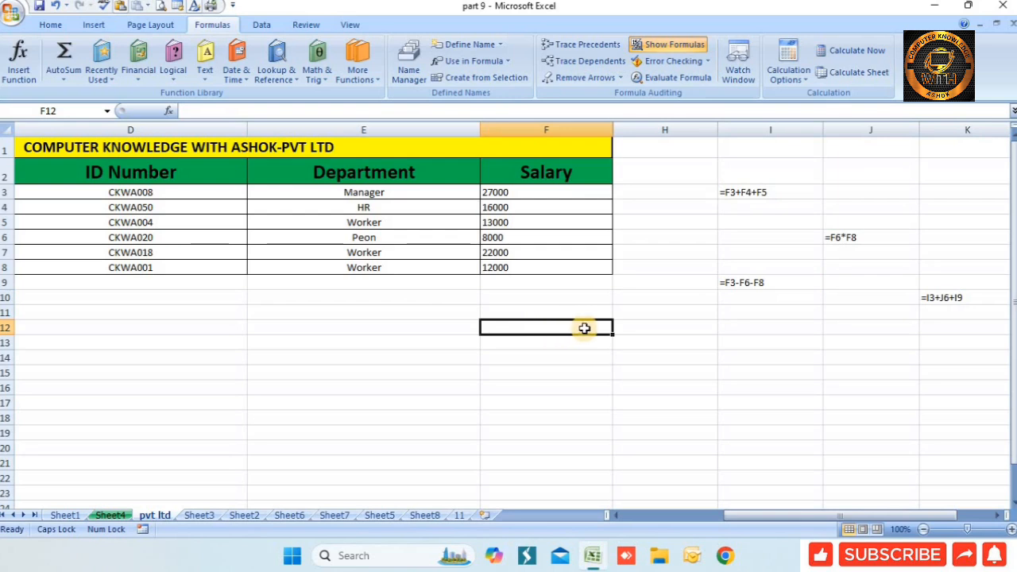
double_click(732, 282)
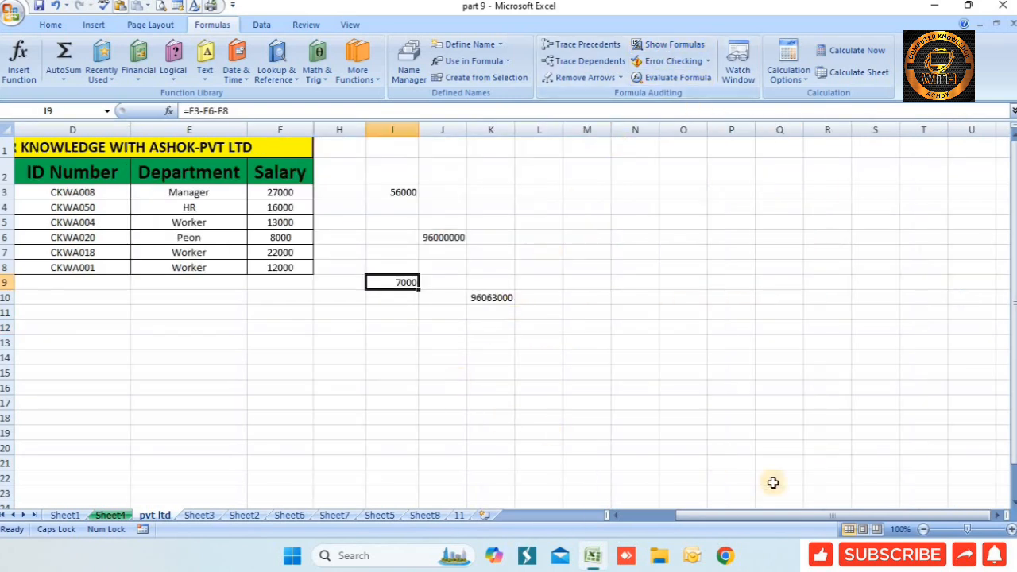
left_click_drag(751, 515, 710, 515)
left_click(469, 282)
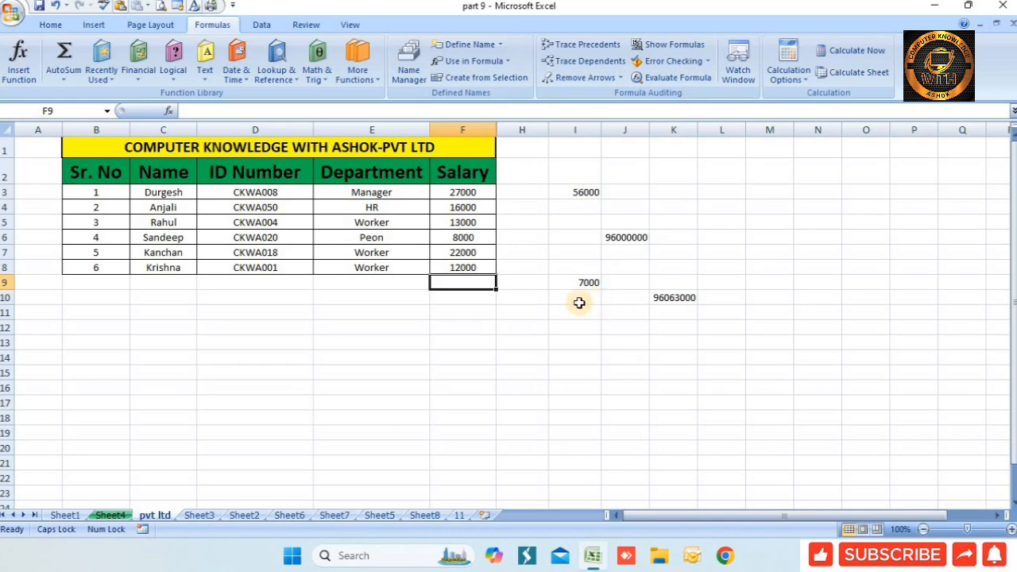
left_click(551, 326)
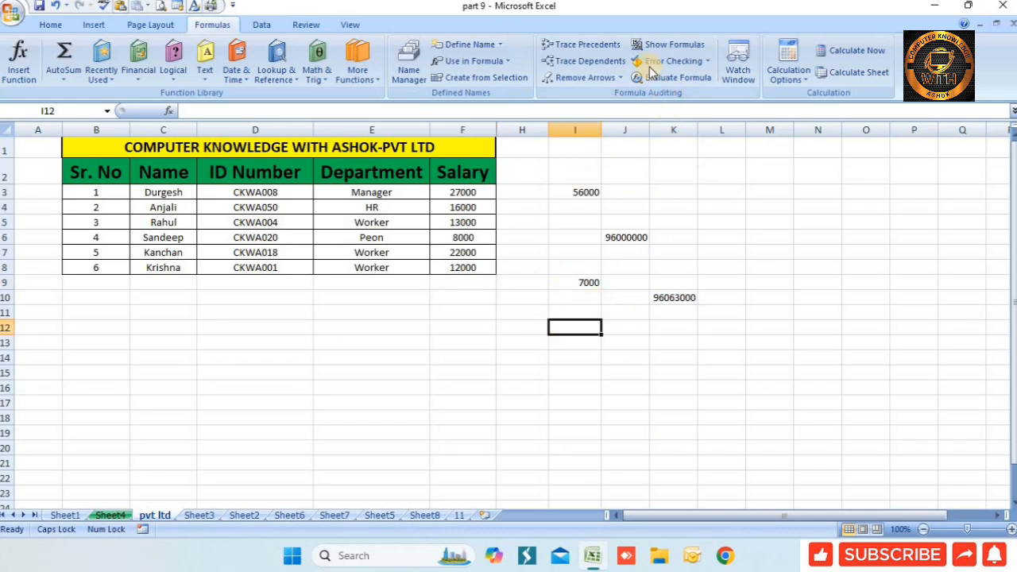
Enter the formula =SUM(F3:F8) in cell F10 to total the salaries
left_click(468, 301)
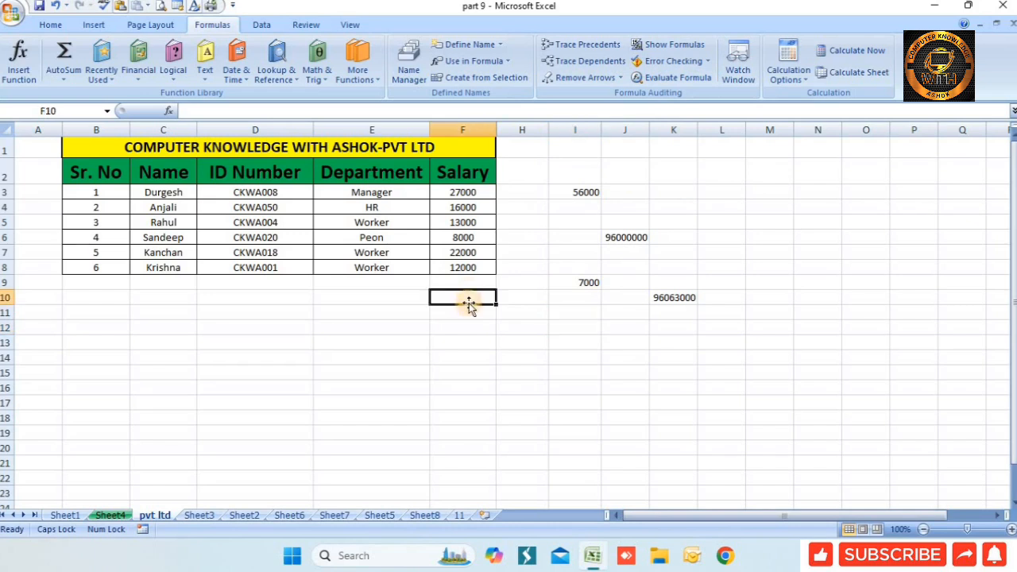
type("=")
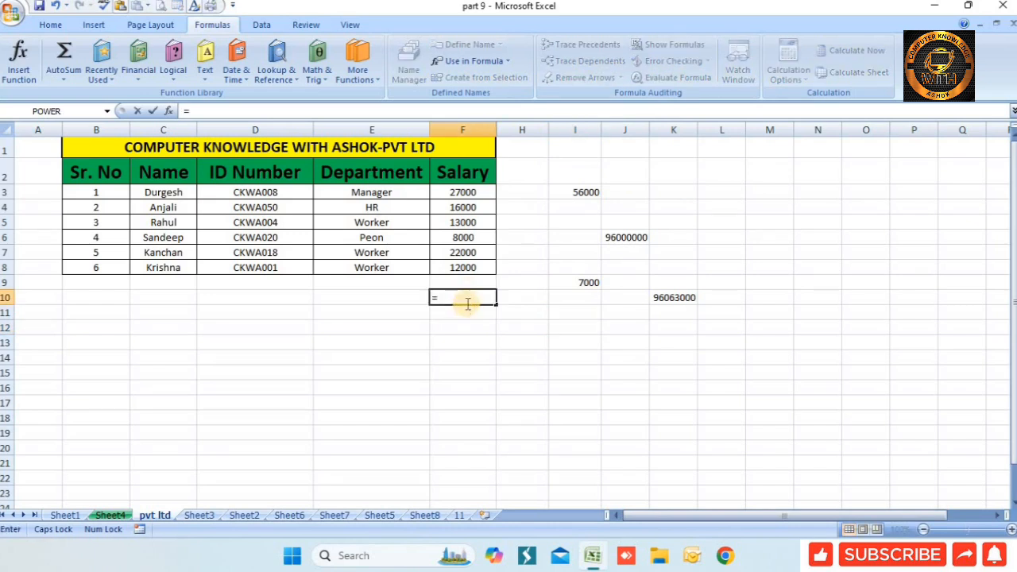
type("sum")
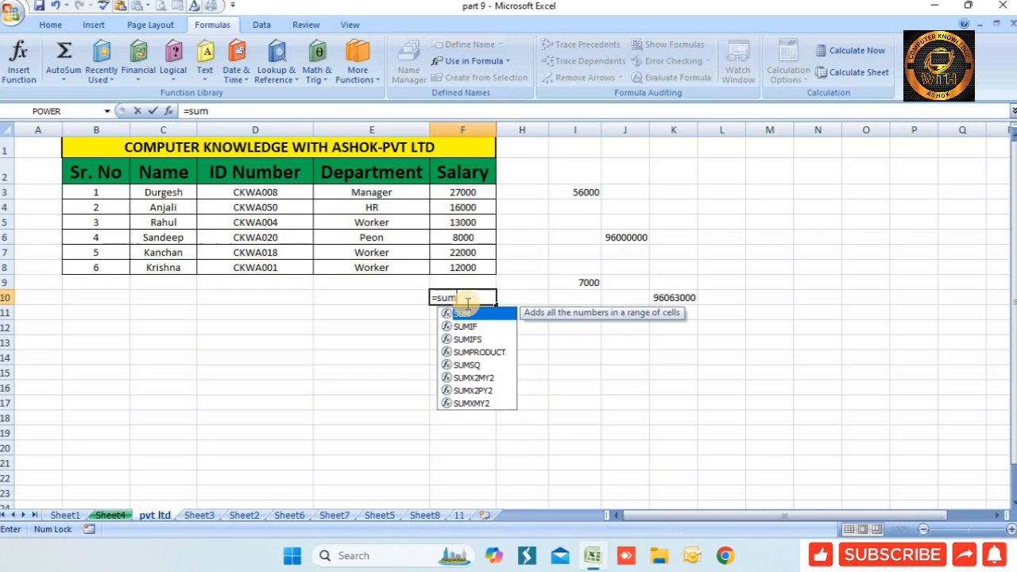
key("Tab")
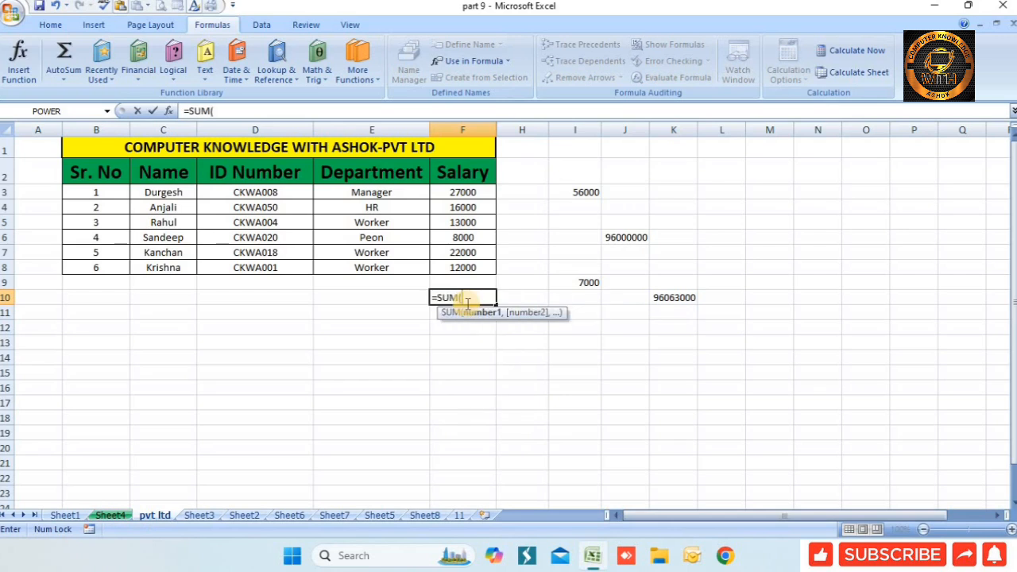
left_click_drag(463, 194, 456, 268)
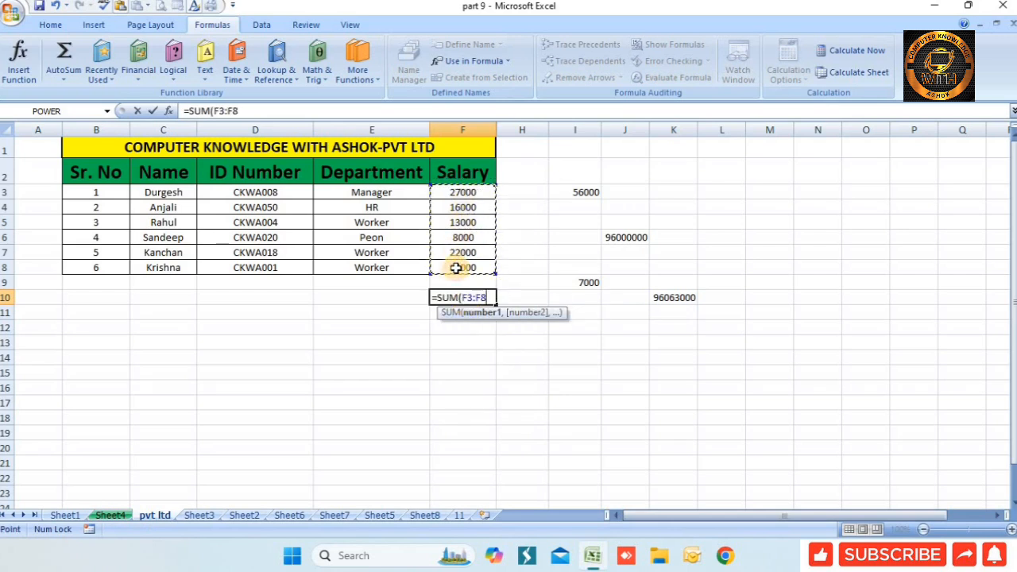
type(")")
key("Return")
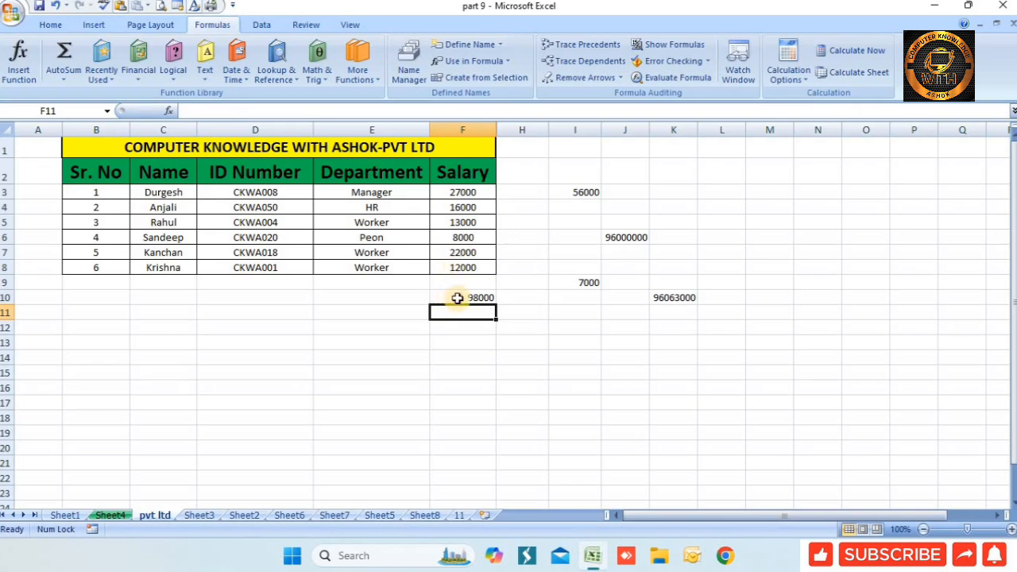
Evaluate the SUM formula in cell F10 with Evaluate Formula and close the dialog
left_click(461, 297)
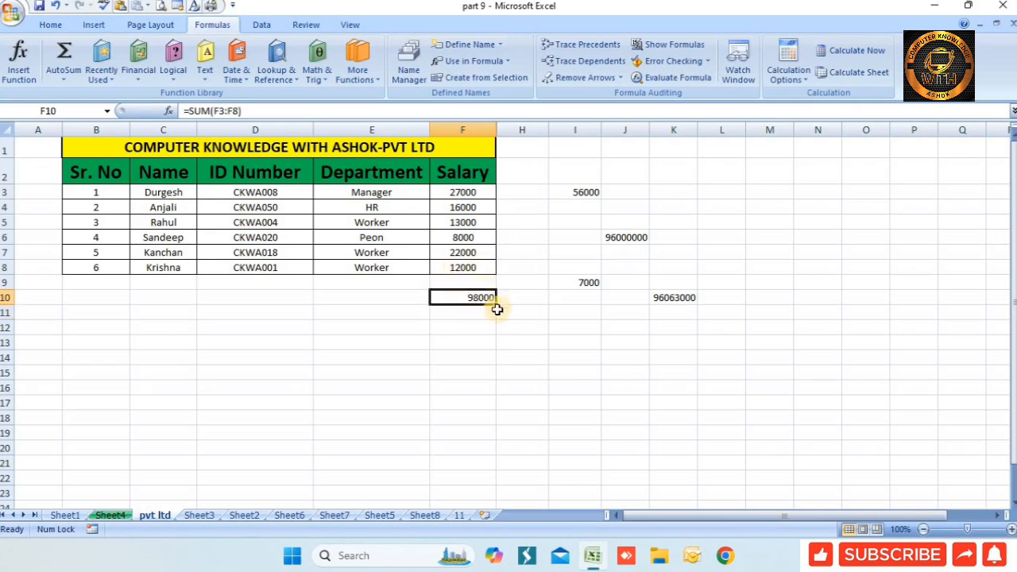
left_click(669, 79)
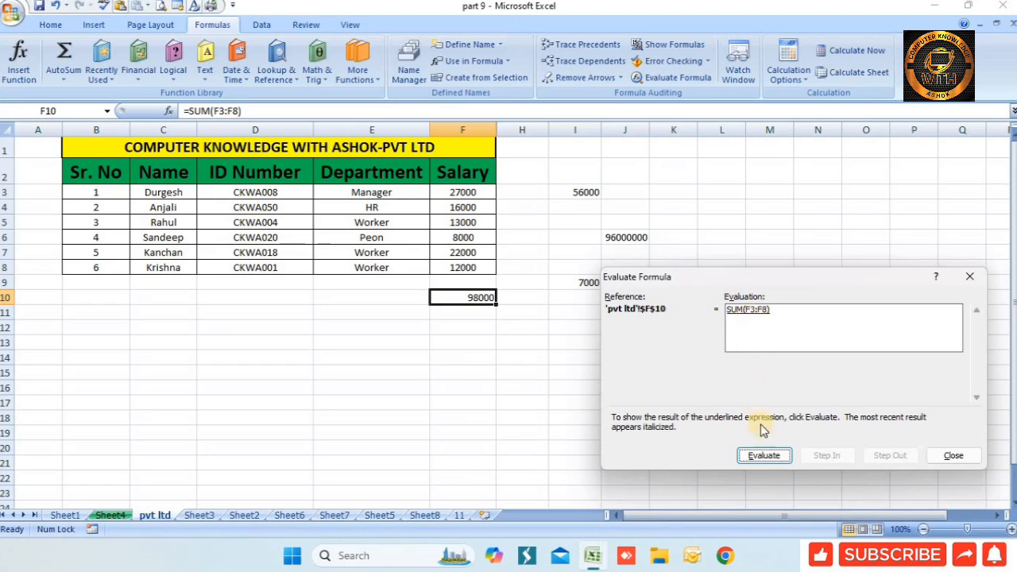
left_click(763, 457)
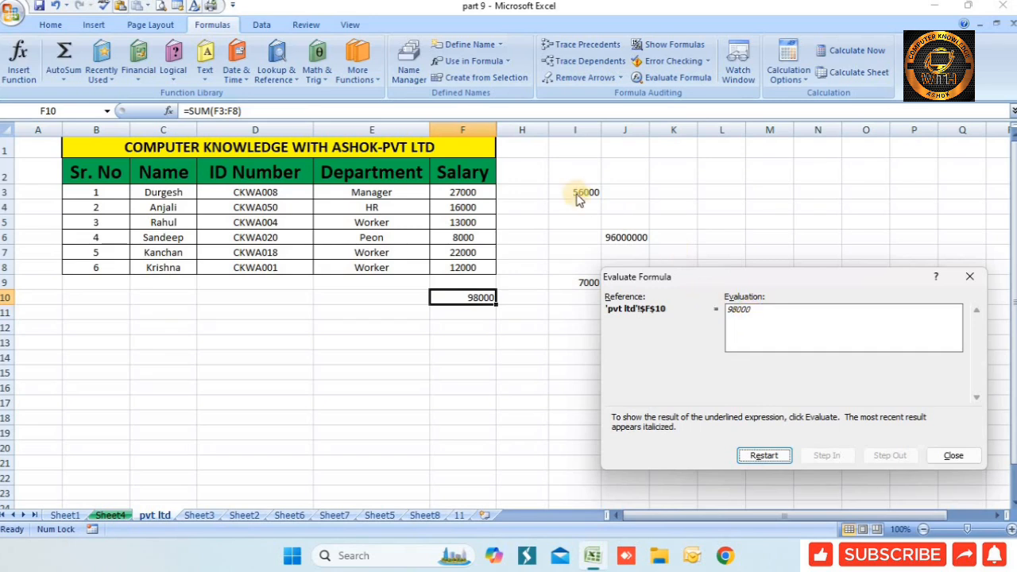
left_click(971, 278)
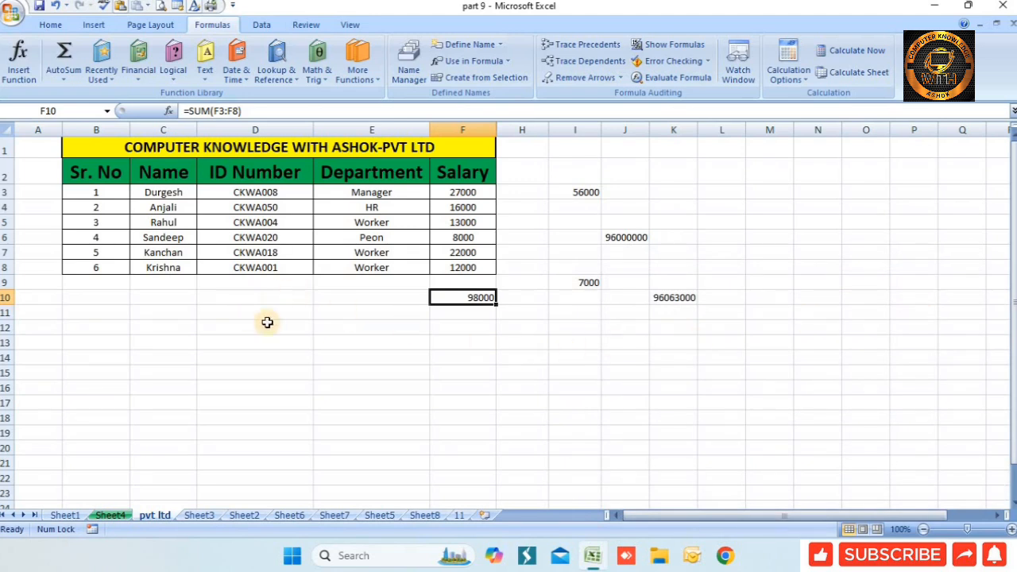
left_click(326, 332)
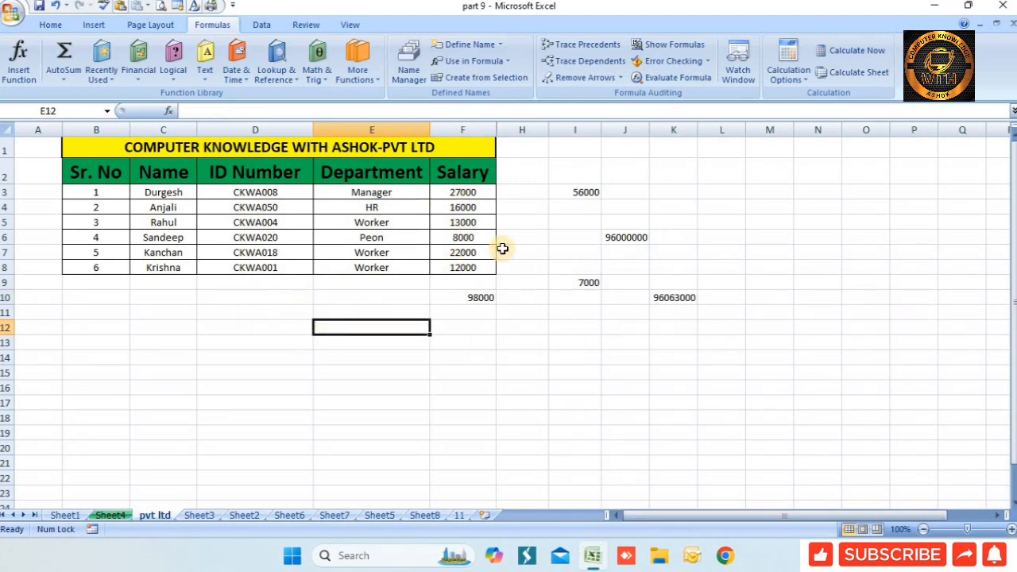
Enter the formula =F3+F4+F5+F6+F7+F8 in cell E12 to add the salaries individually
type("=")
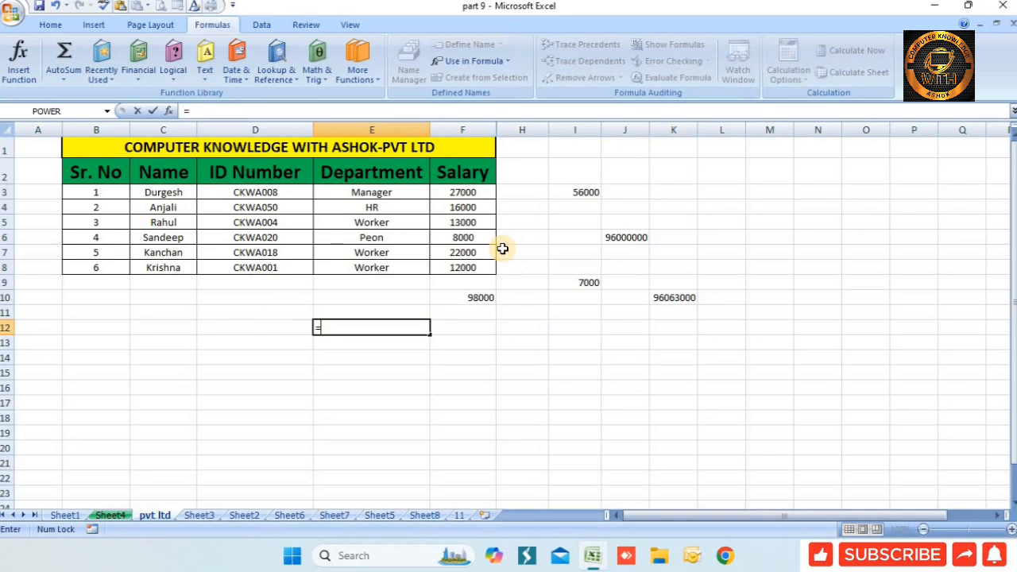
left_click(447, 194)
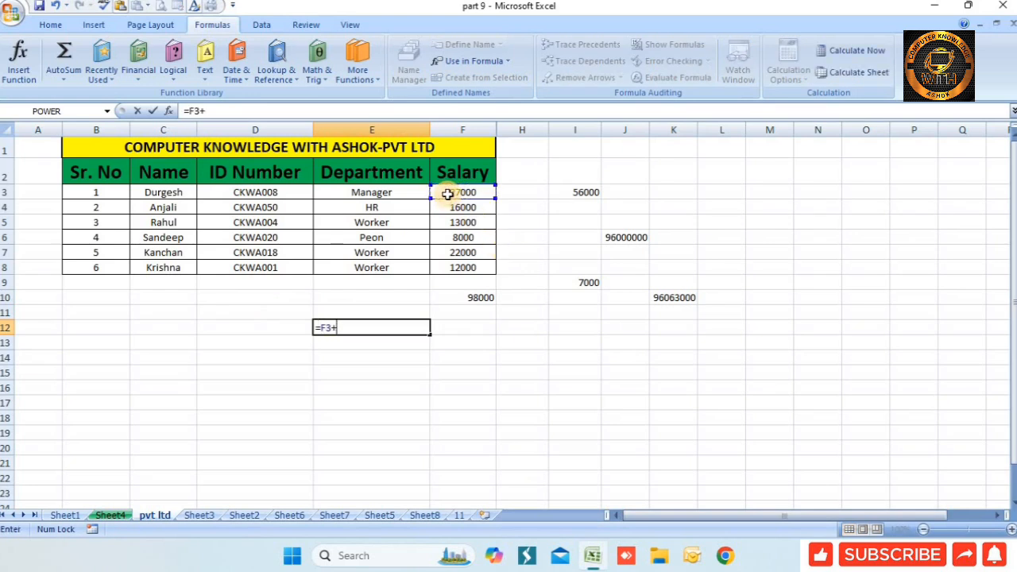
type("+")
left_click(454, 205)
type("+")
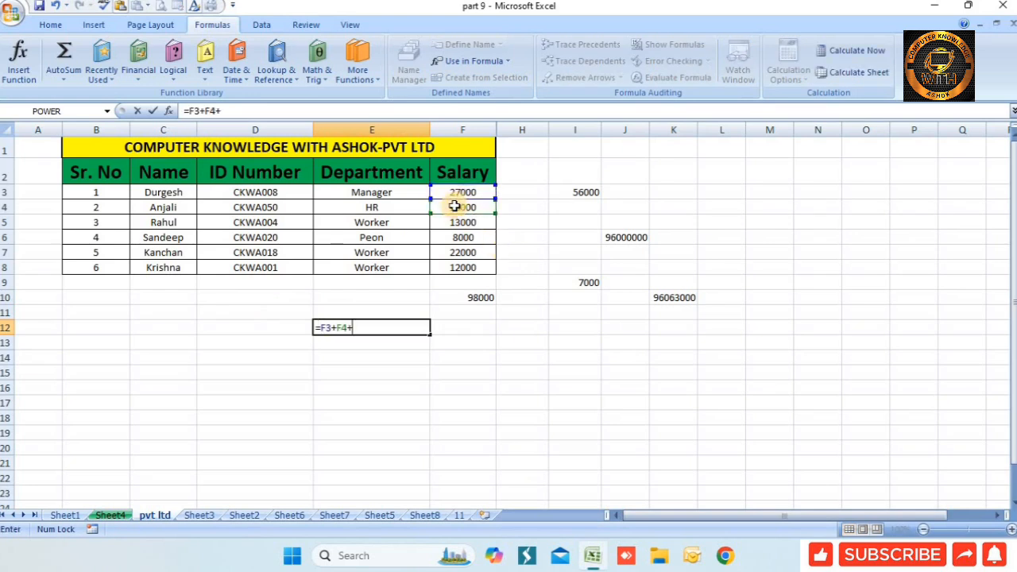
left_click(466, 223)
type("+")
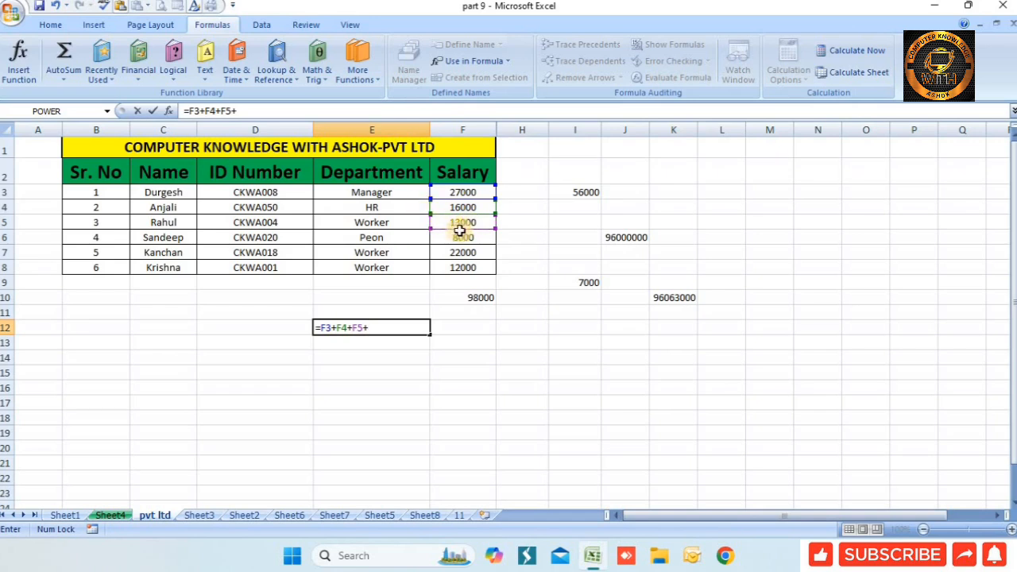
left_click(466, 237)
type("+")
left_click(462, 253)
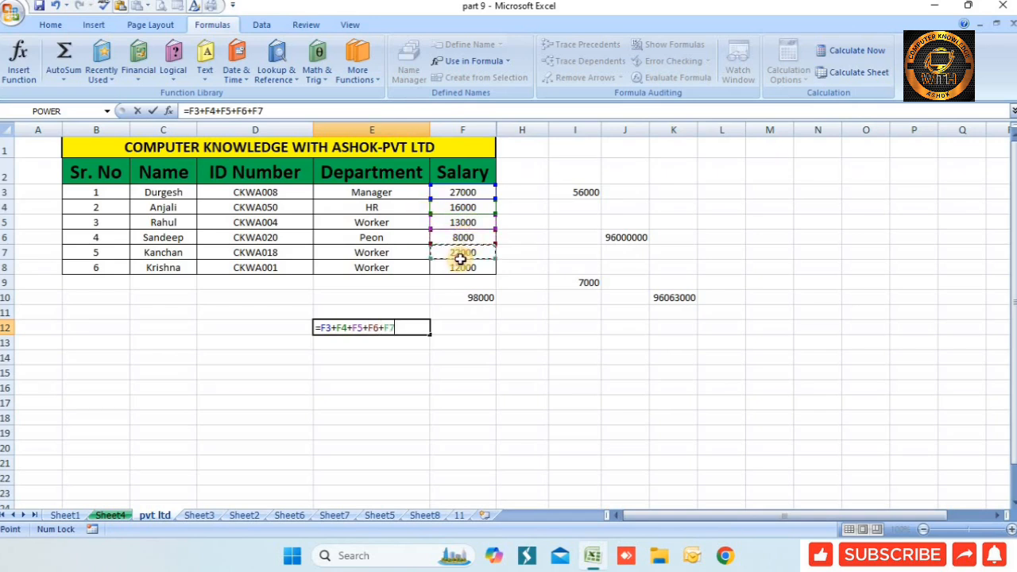
type("+")
left_click(468, 268)
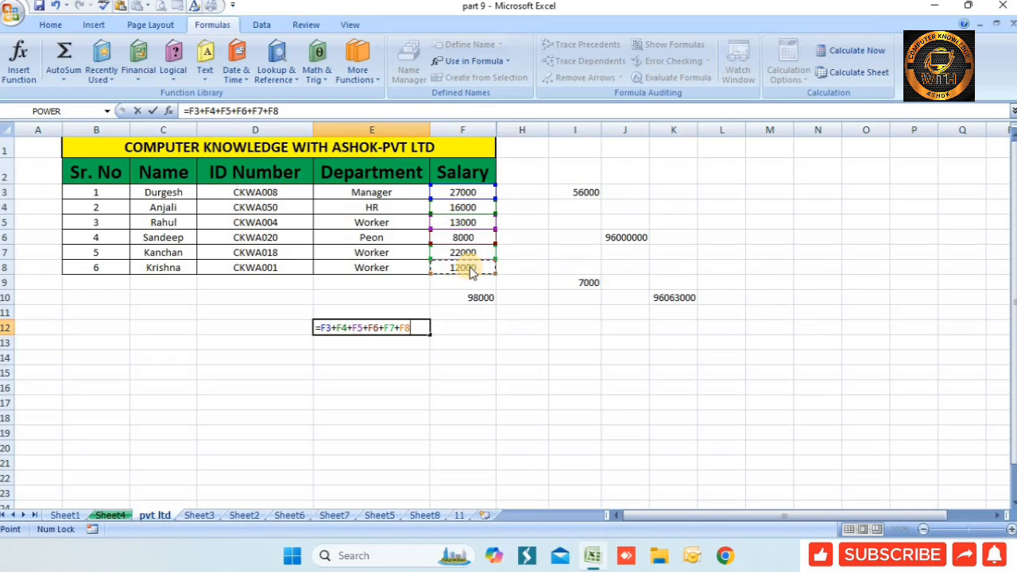
key("Return")
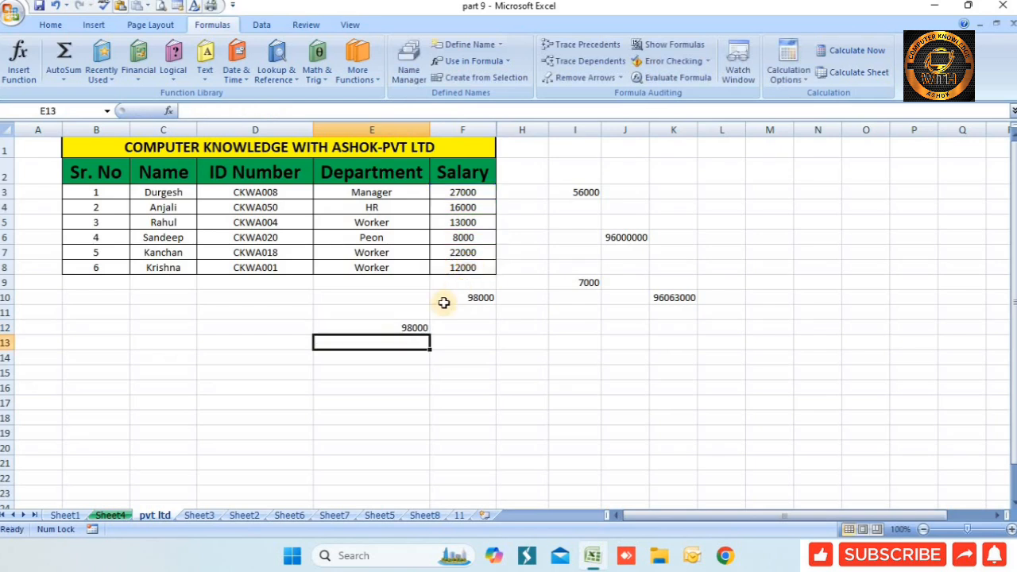
Evaluate the addition formula in cell E12 term by term with Evaluate Formula down to its final result and close the dialog
left_click(398, 329)
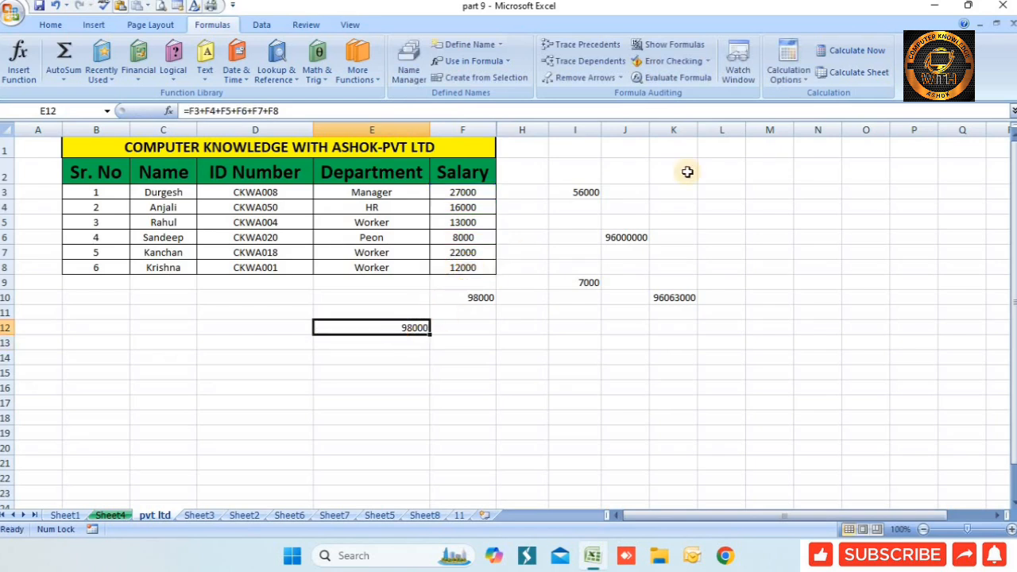
left_click(671, 78)
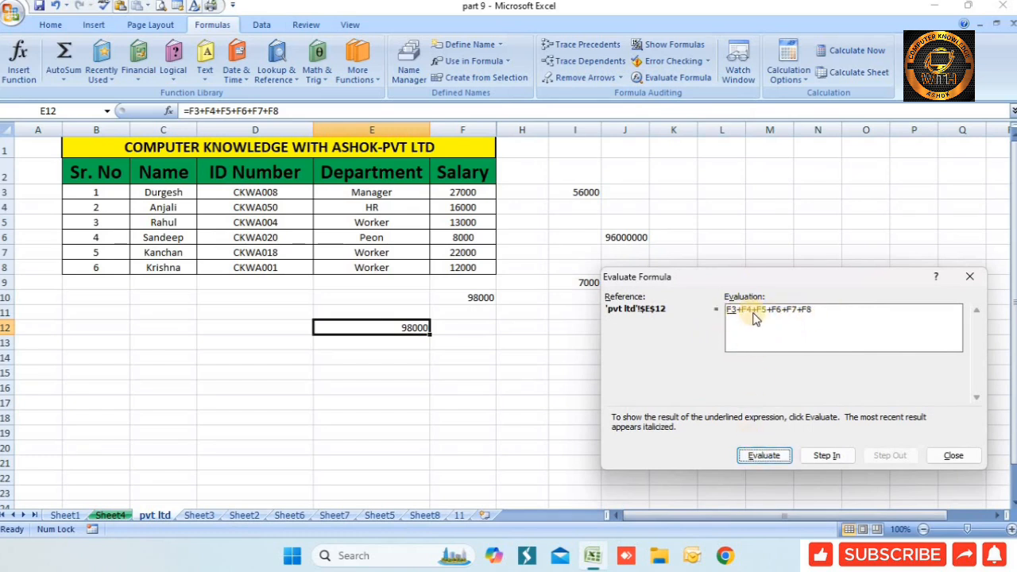
left_click(748, 458)
left_click(763, 457)
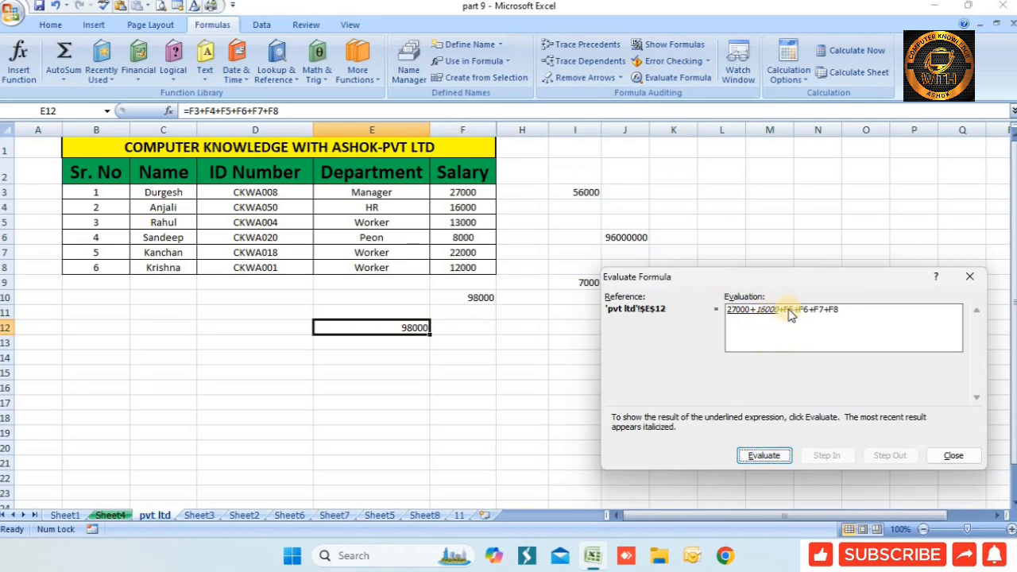
left_click(766, 456)
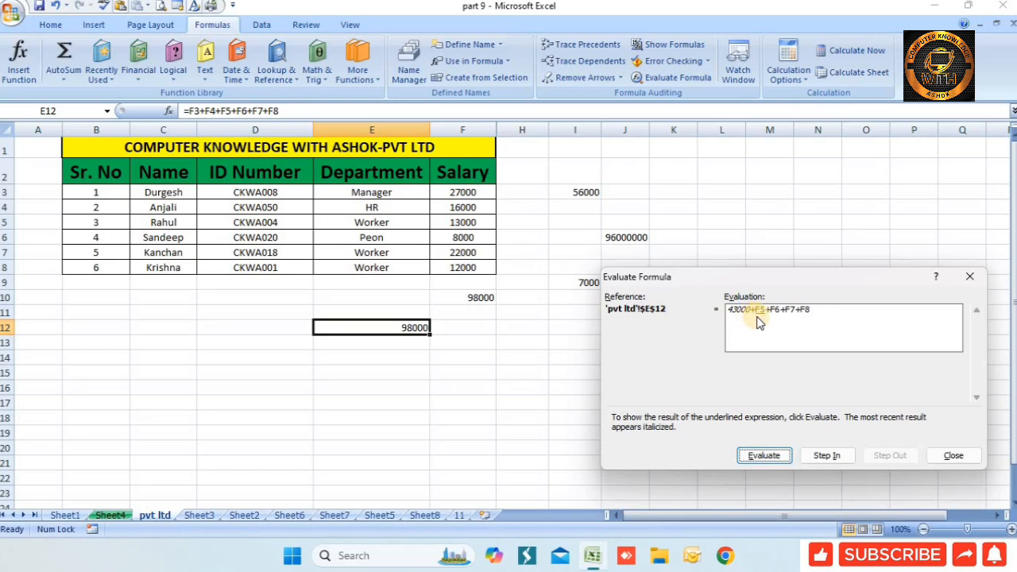
left_click(763, 456)
left_click(763, 456)
left_click(763, 455)
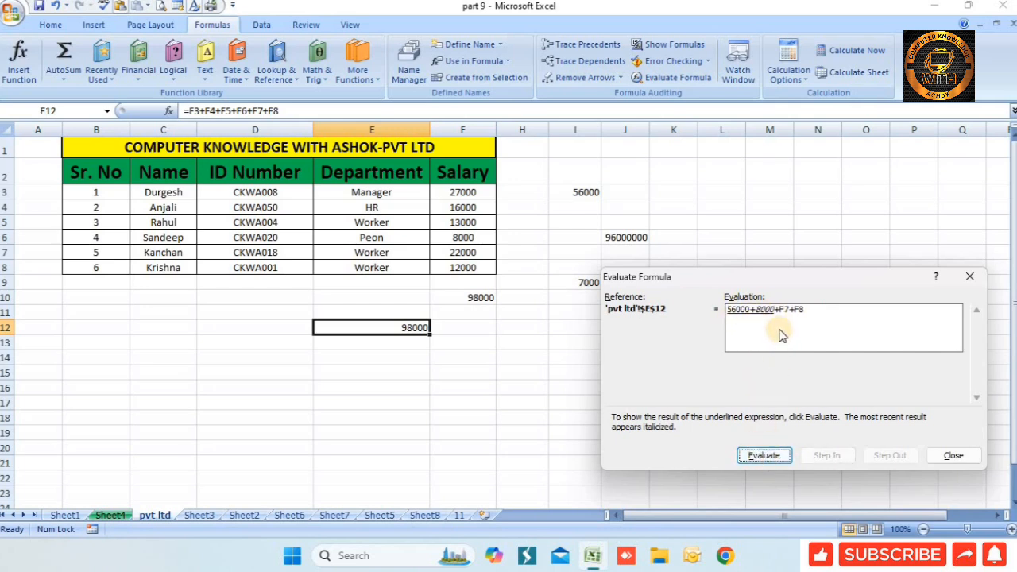
left_click(765, 456)
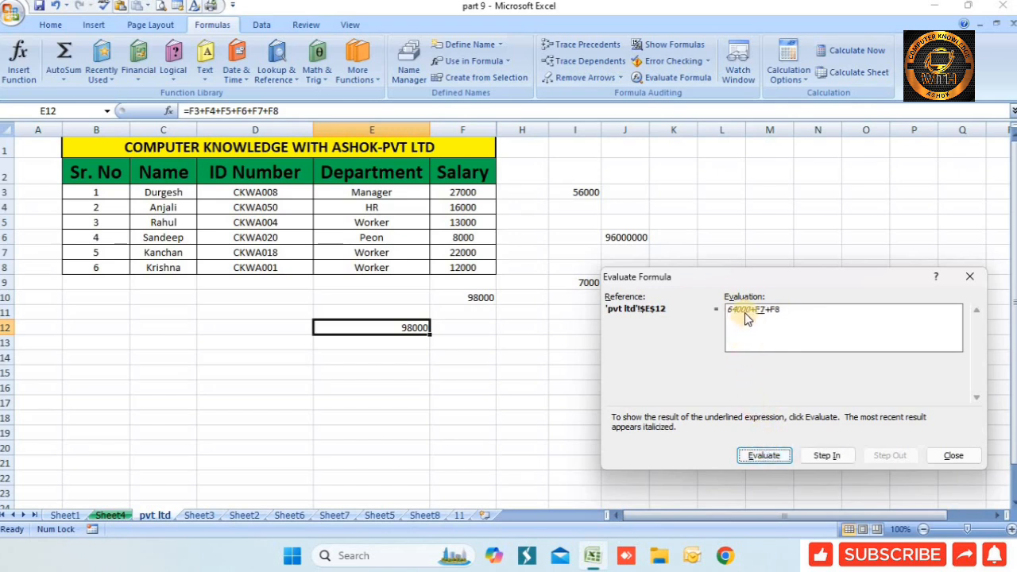
left_click(756, 454)
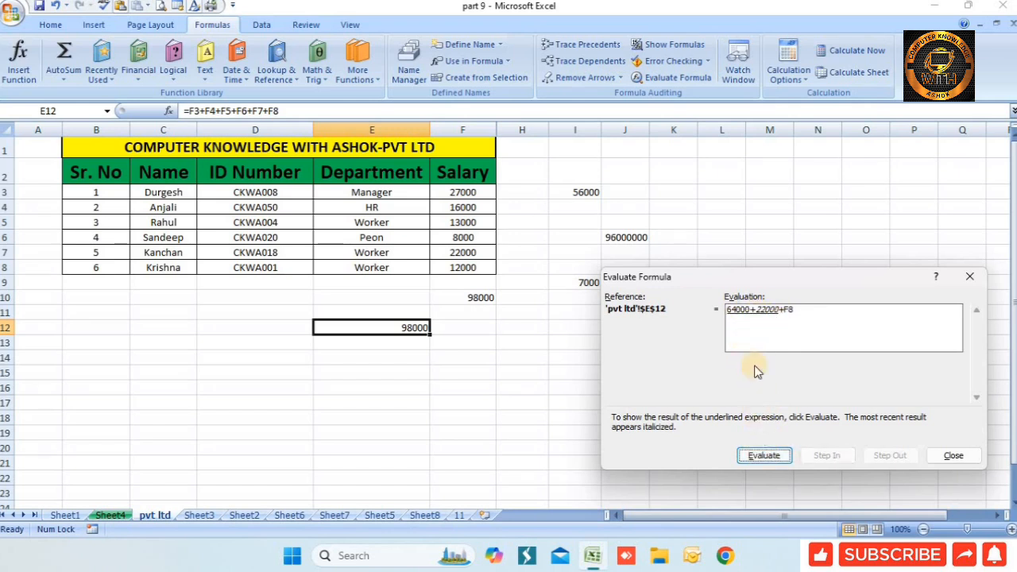
left_click(764, 454)
left_click(761, 457)
left_click(763, 457)
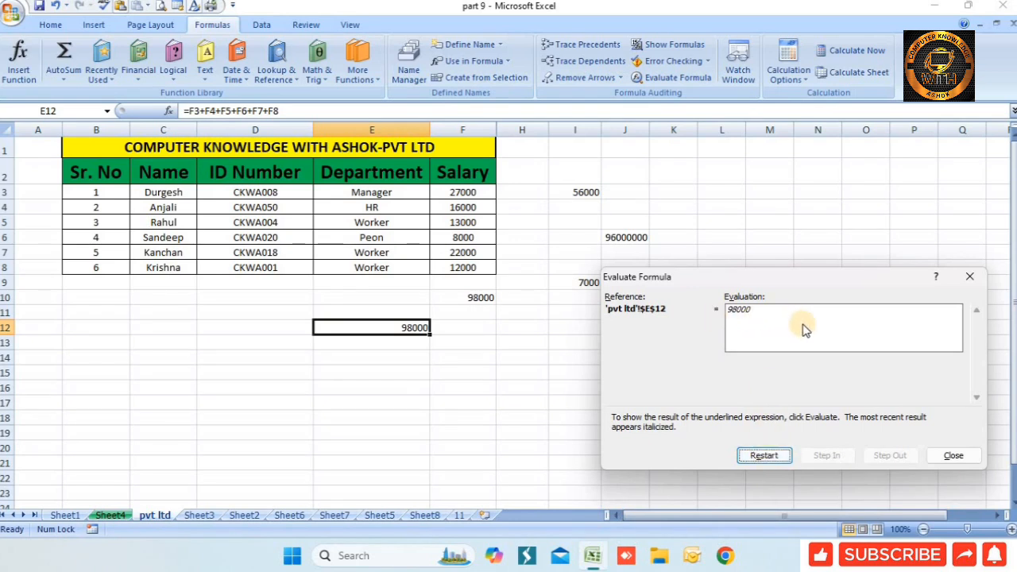
left_click(953, 455)
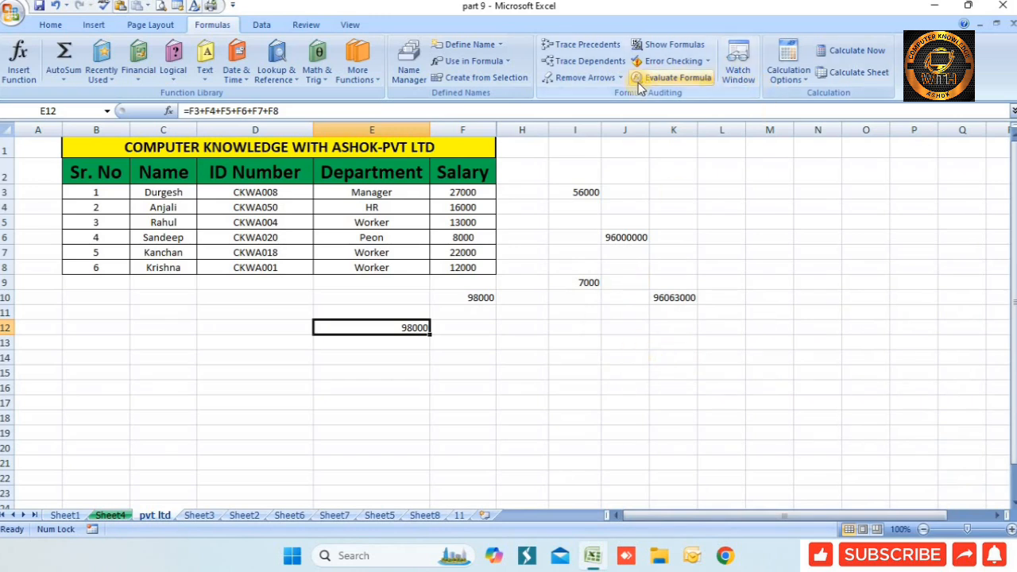
Run Error Checking on the pvt ltd sheet from an empty cell and dismiss the completion message
left_click(625, 267)
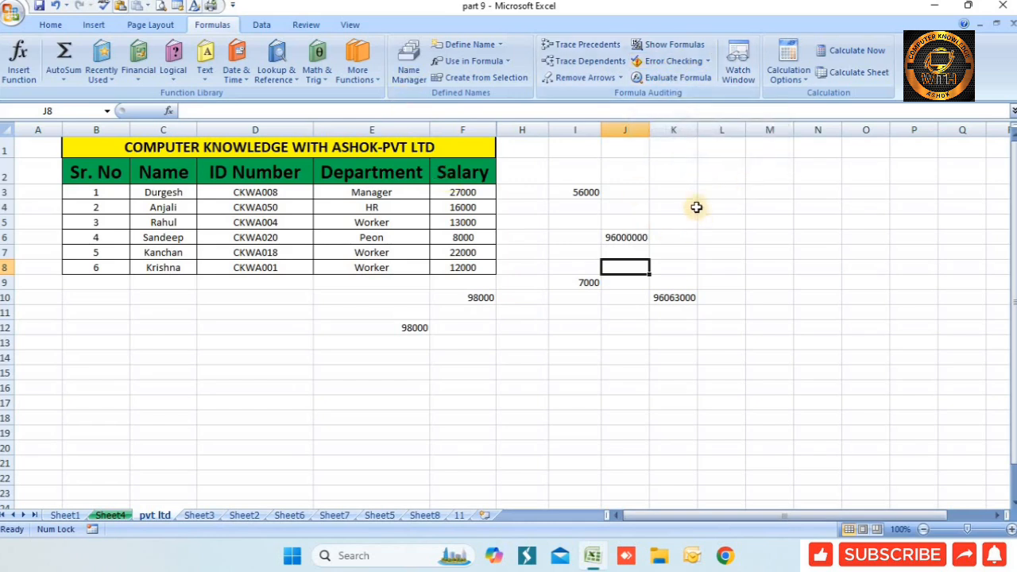
left_click(669, 64)
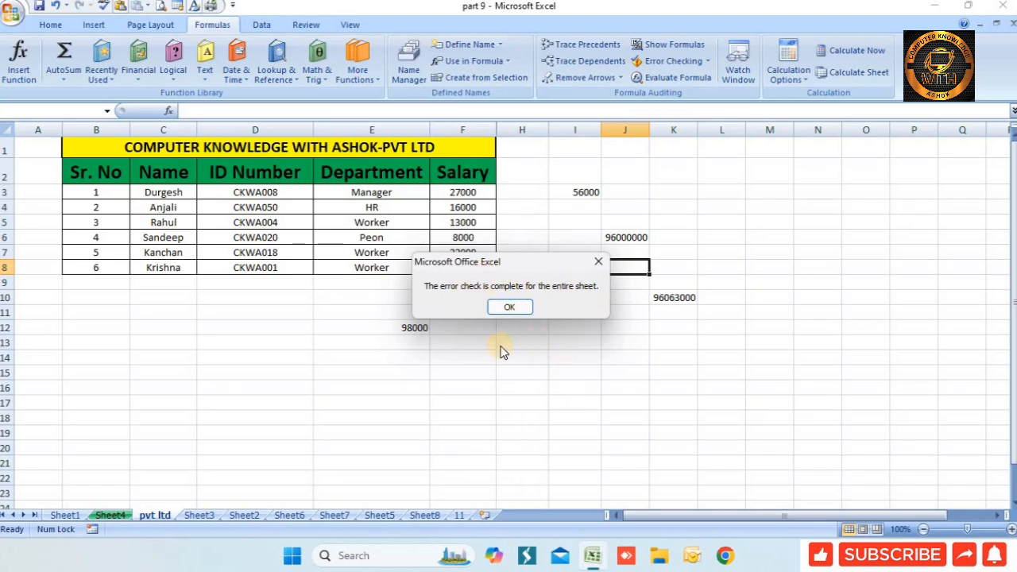
left_click(514, 307)
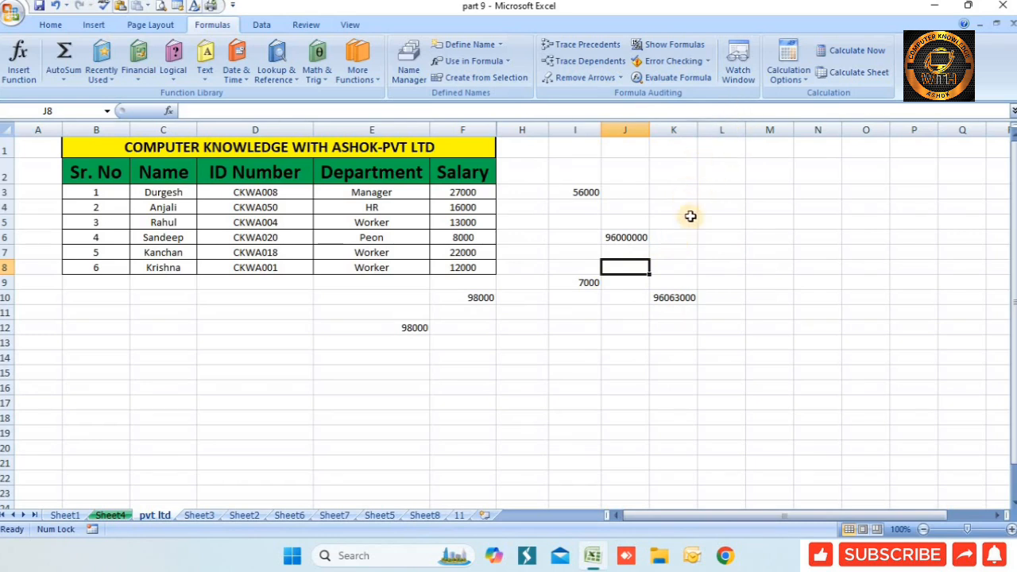
Look over the marks table on Sheet2 and the salary table with its empty area on the pvt ltd sheet
left_click(248, 503)
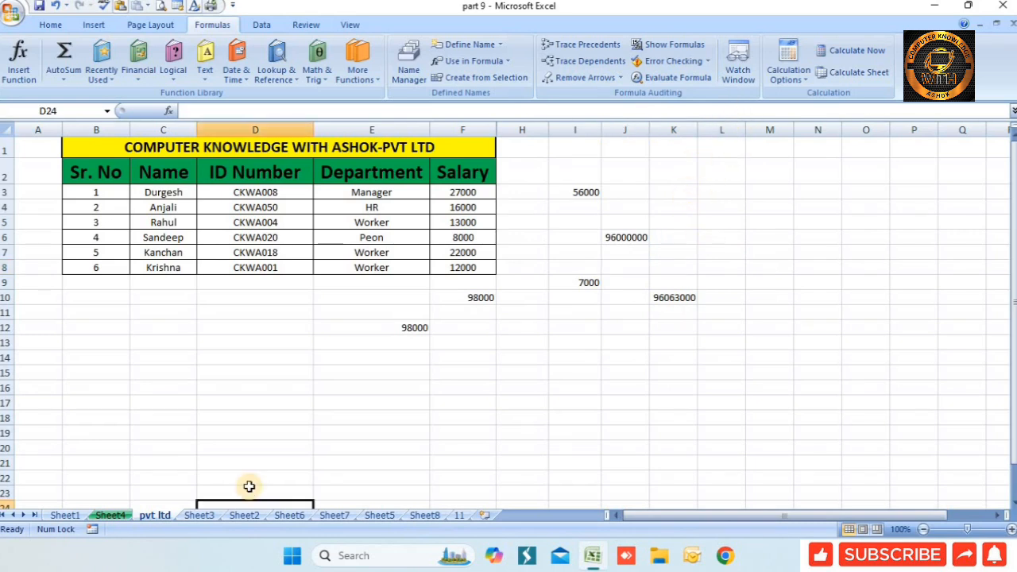
left_click(247, 514)
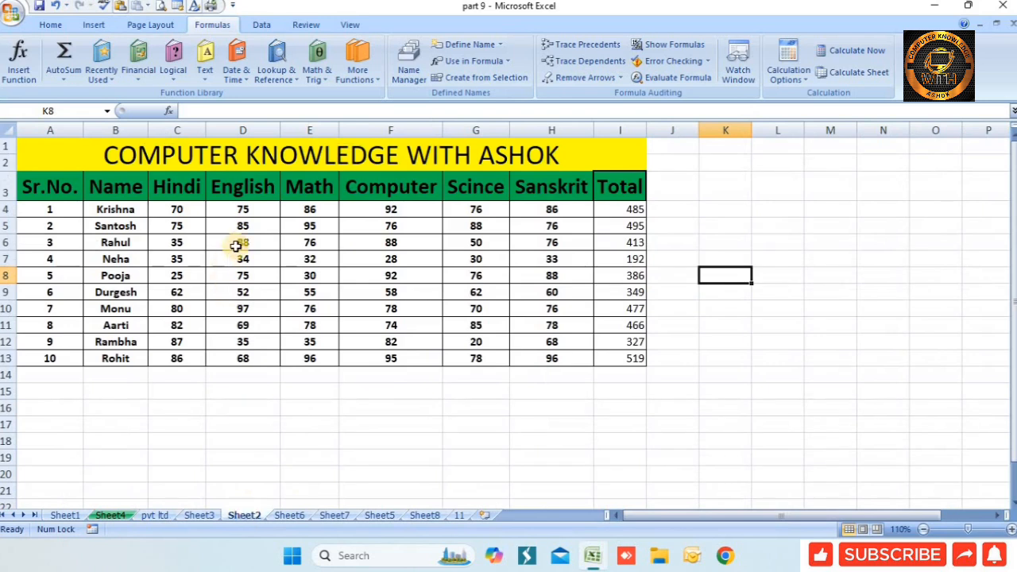
left_click_drag(147, 178, 386, 263)
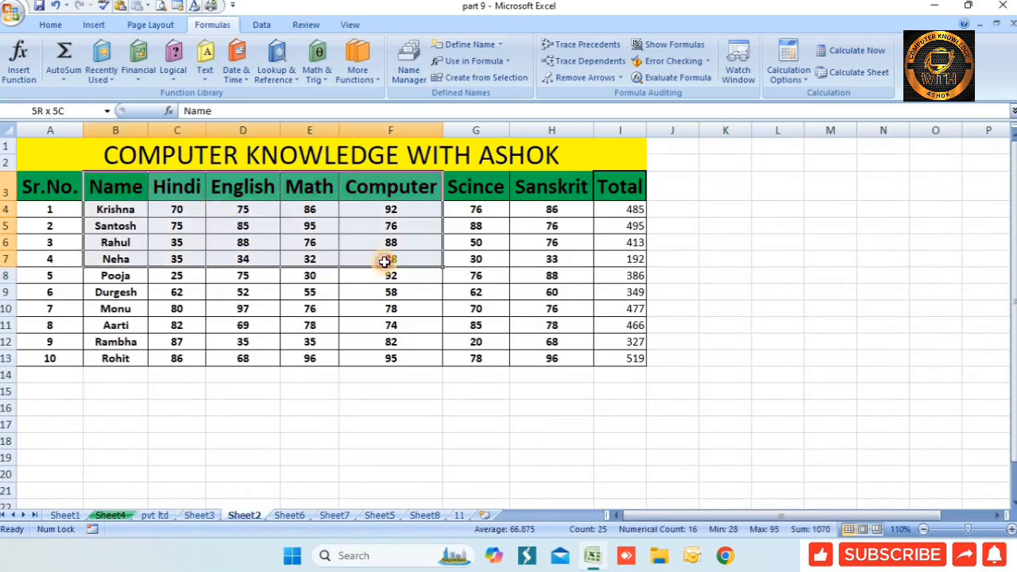
left_click(125, 162)
left_click(176, 209)
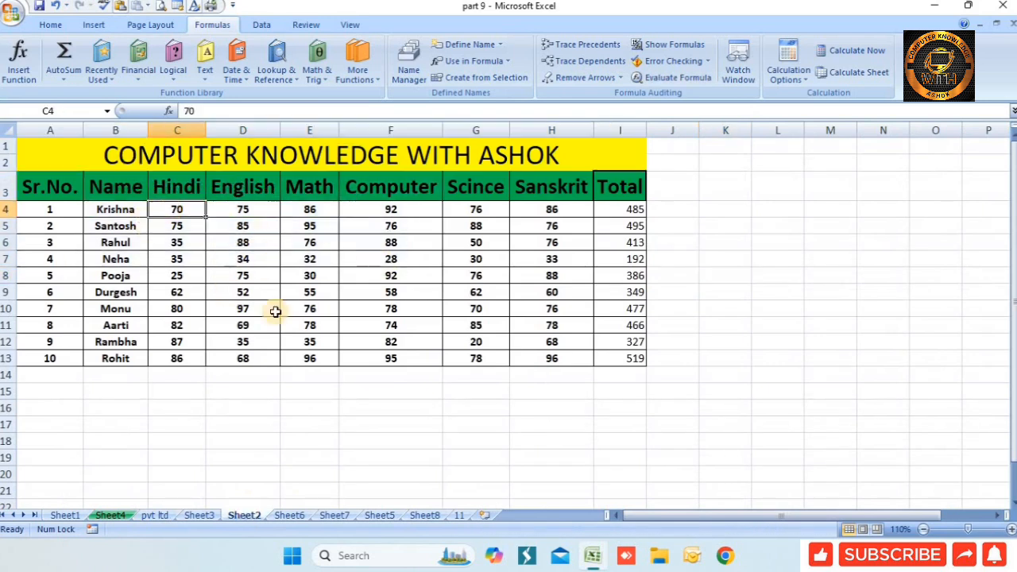
left_click(164, 513)
left_click_drag(159, 399, 502, 479)
left_click(245, 515)
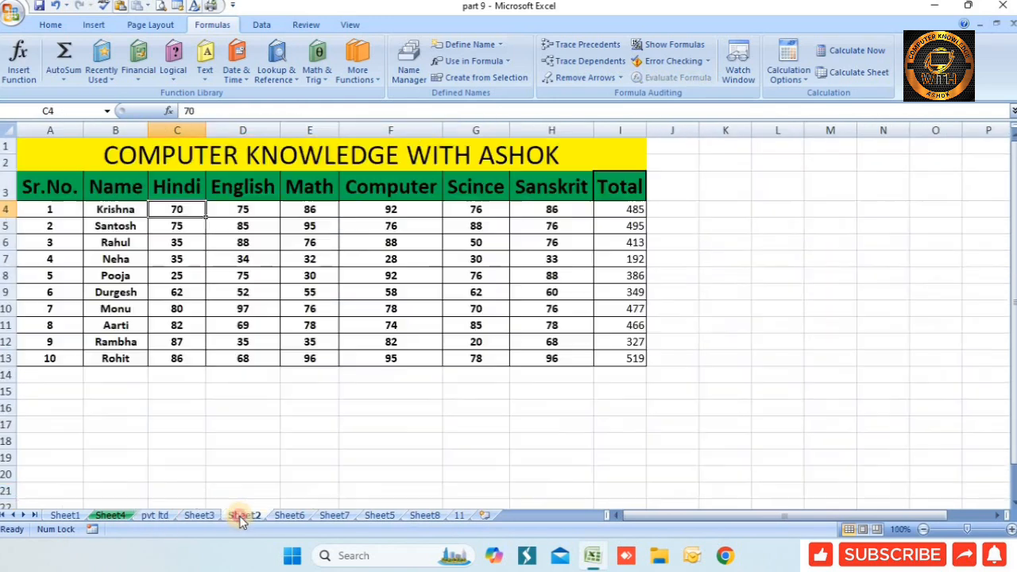
left_click(153, 515)
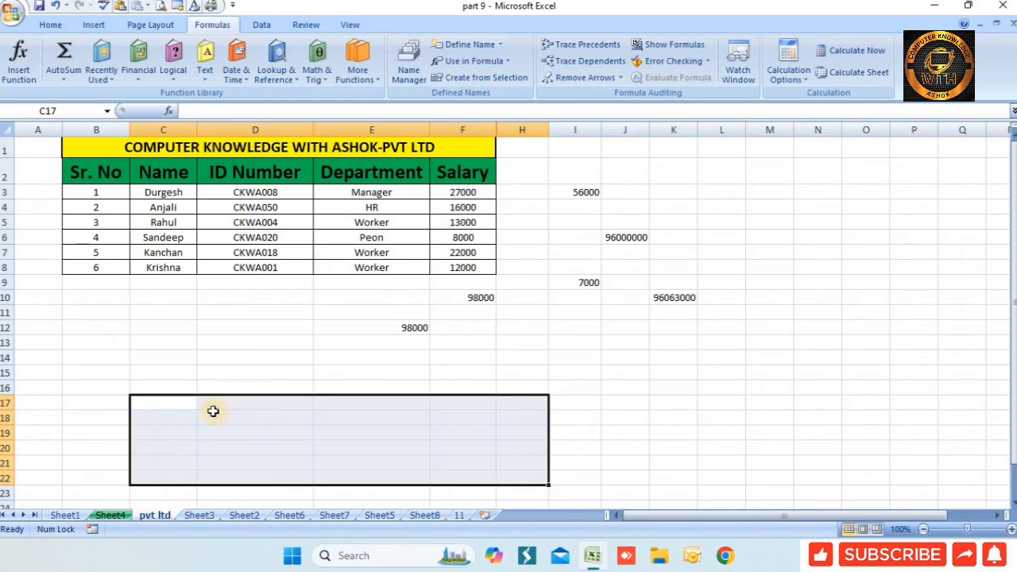
left_click(238, 418)
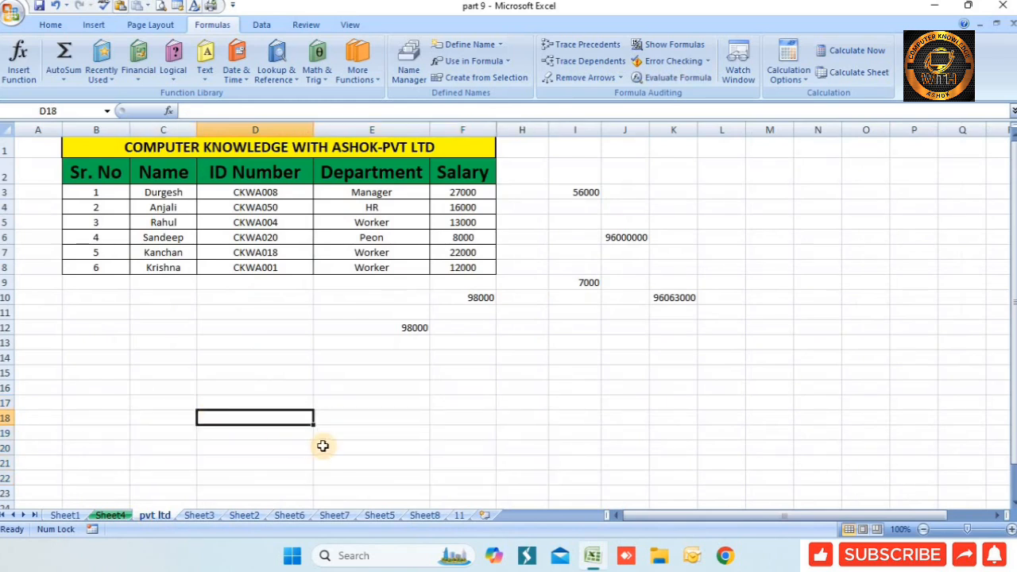
left_click(244, 514)
left_click(156, 517)
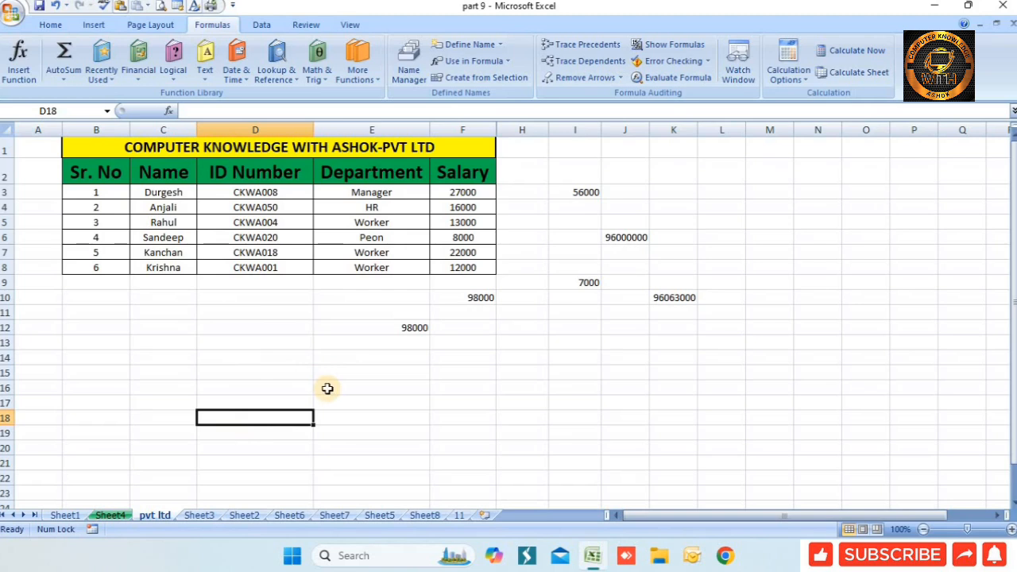
Open the Watch Window on Sheet2, make it taller and place it beside the marks table
left_click(244, 515)
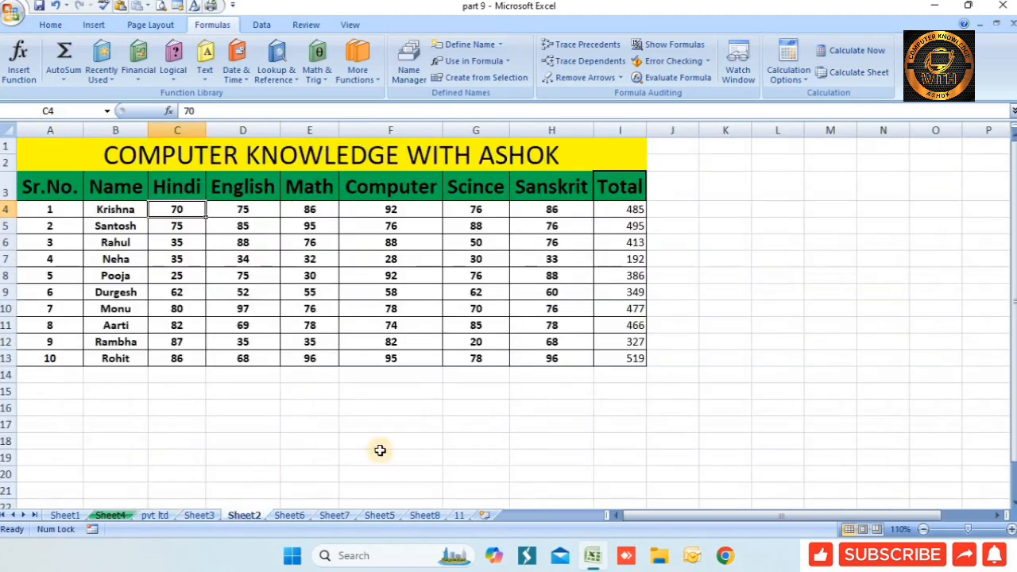
left_click(738, 79)
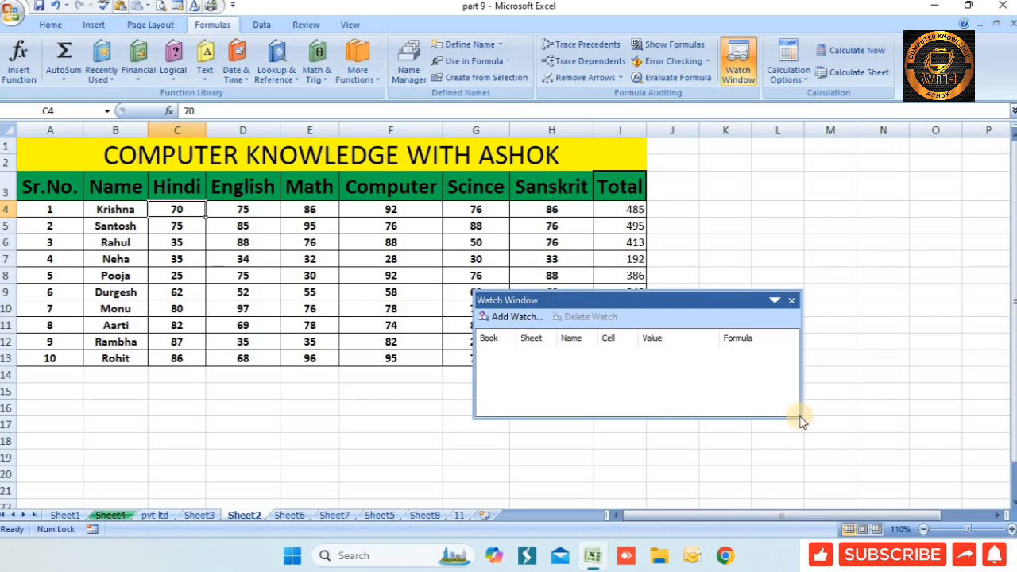
left_click_drag(800, 417, 801, 502)
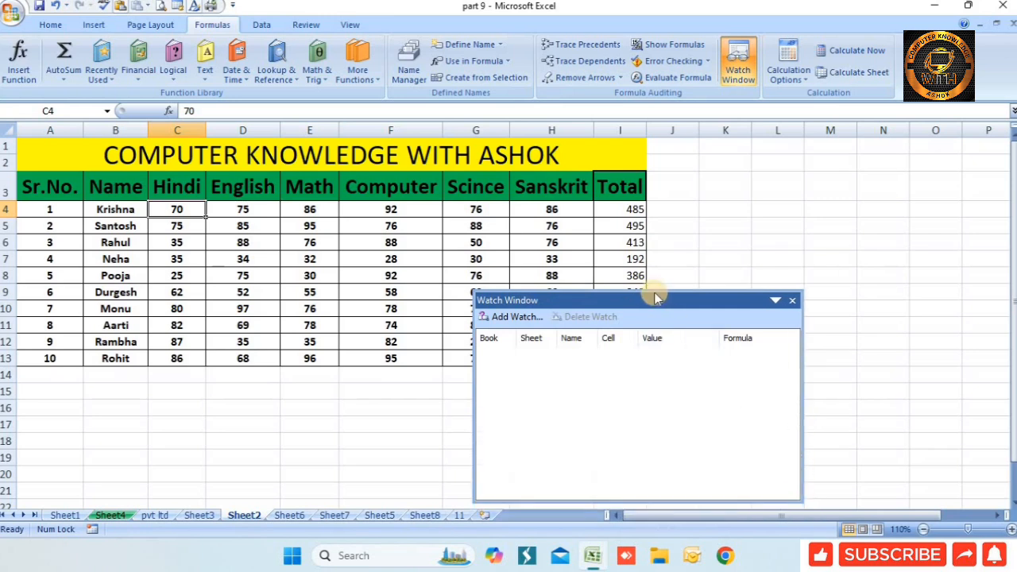
left_click_drag(649, 291, 868, 160)
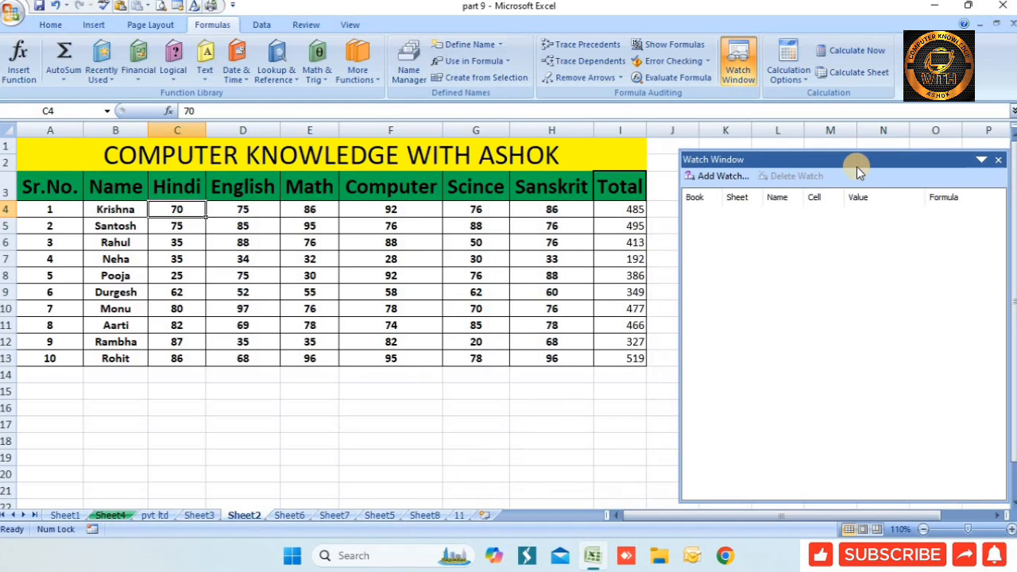
Add a watch for the whole marks table, range A3:I13 on Sheet2
left_click(720, 176)
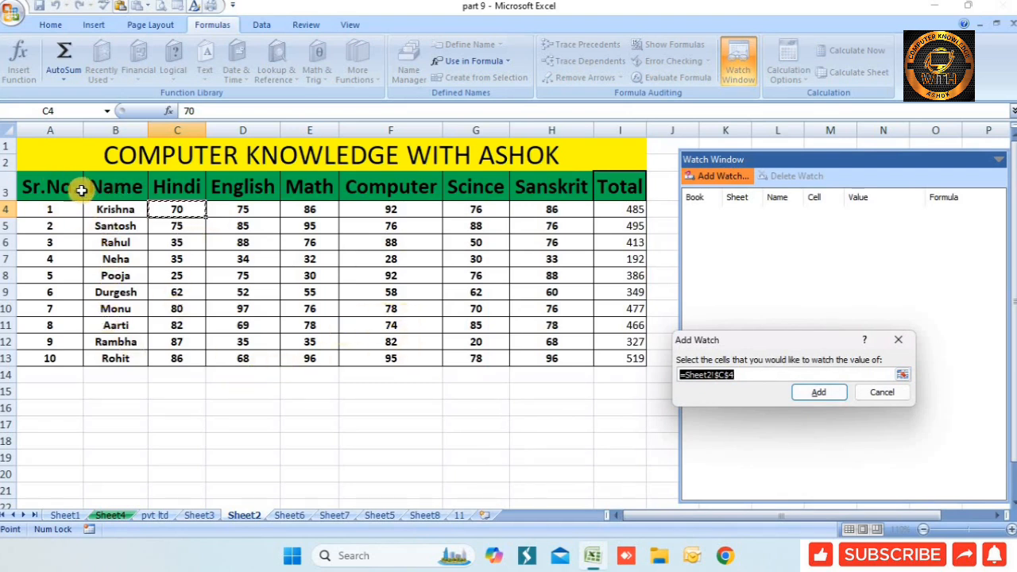
left_click_drag(103, 188, 667, 357)
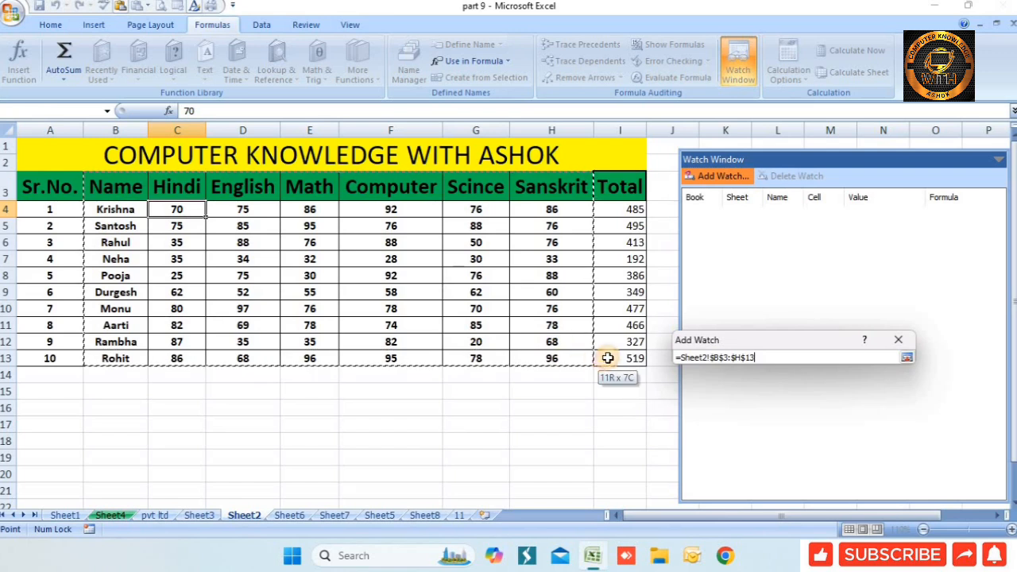
left_click_drag(57, 181, 613, 358)
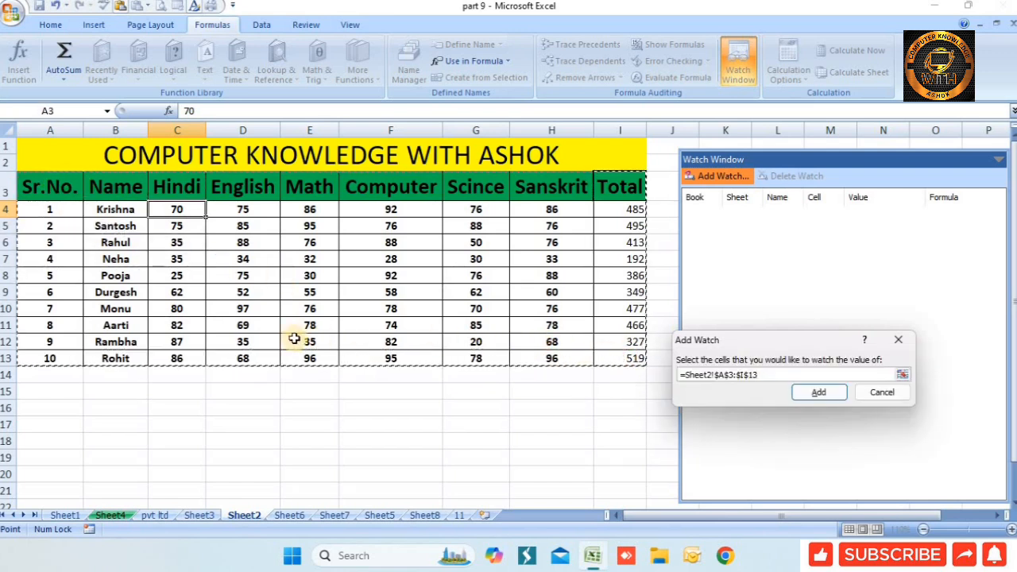
left_click(825, 395)
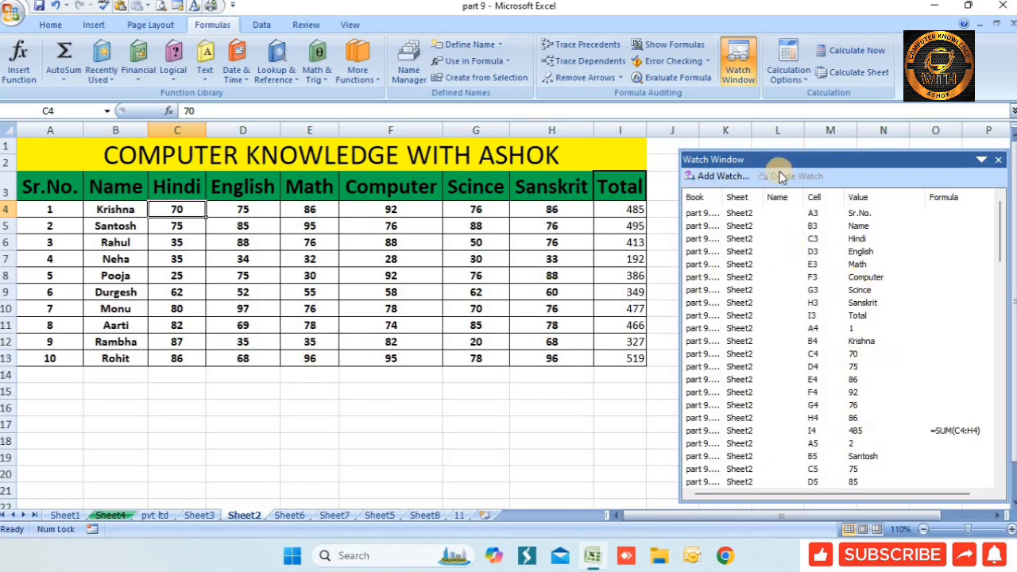
On the pvt ltd sheet, enter Sr.no in C16 and Name in D16 from the watched values, and close the Watch Window
left_click(157, 516)
left_click_drag(766, 161, 723, 140)
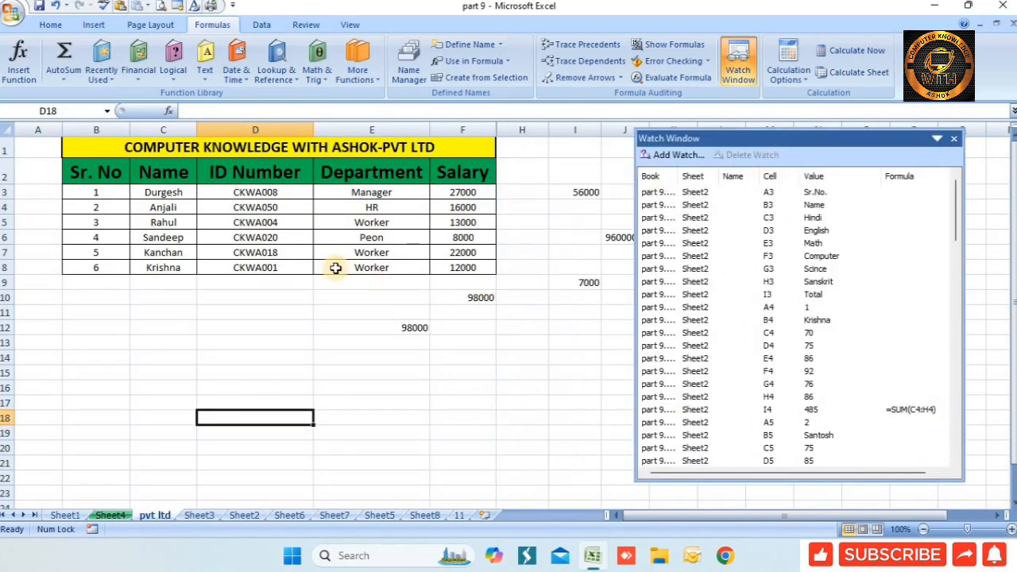
scroll(331, 336, "down", 1)
left_click(177, 330)
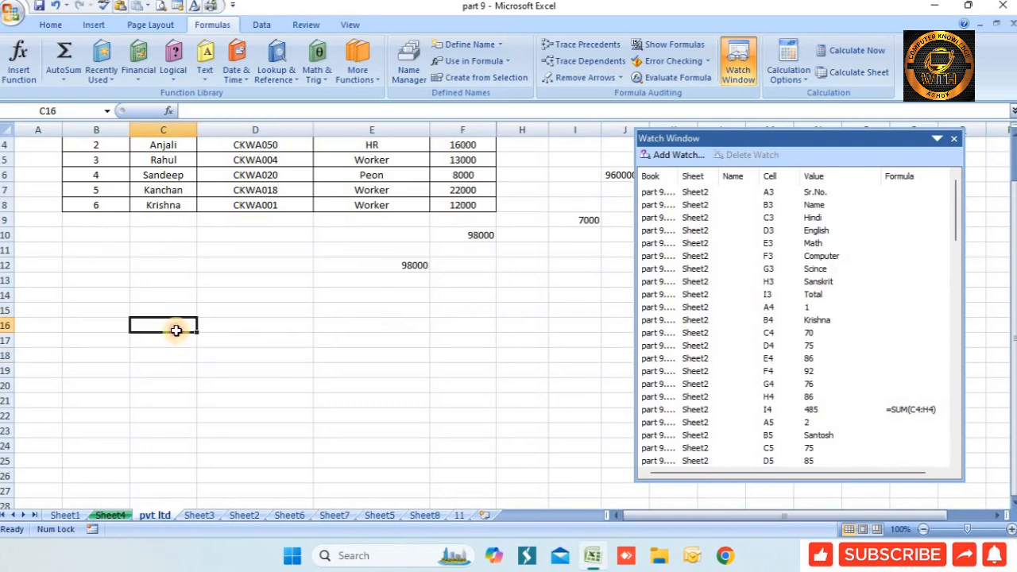
scroll(177, 333, "up", 1)
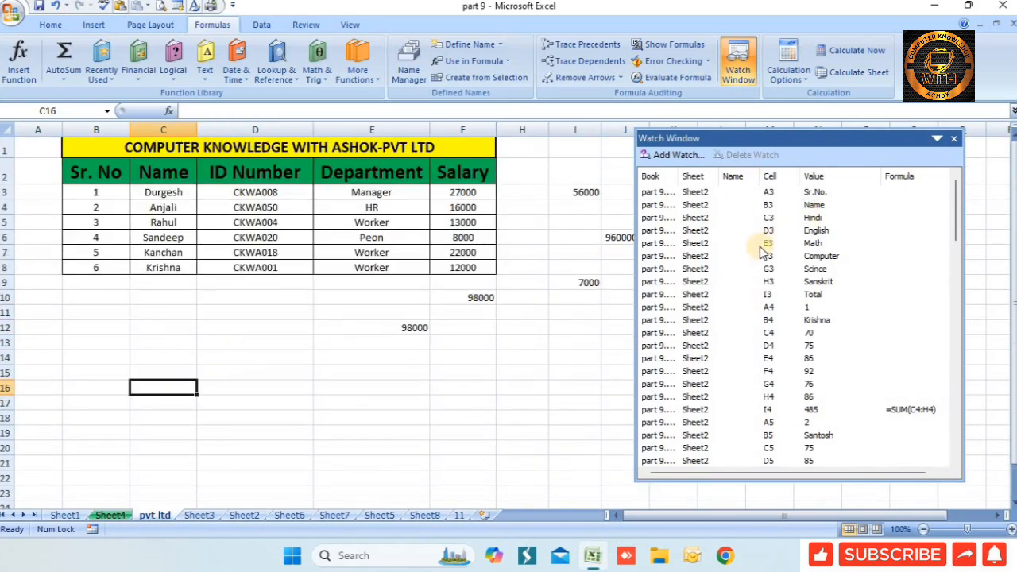
type("Sr.no")
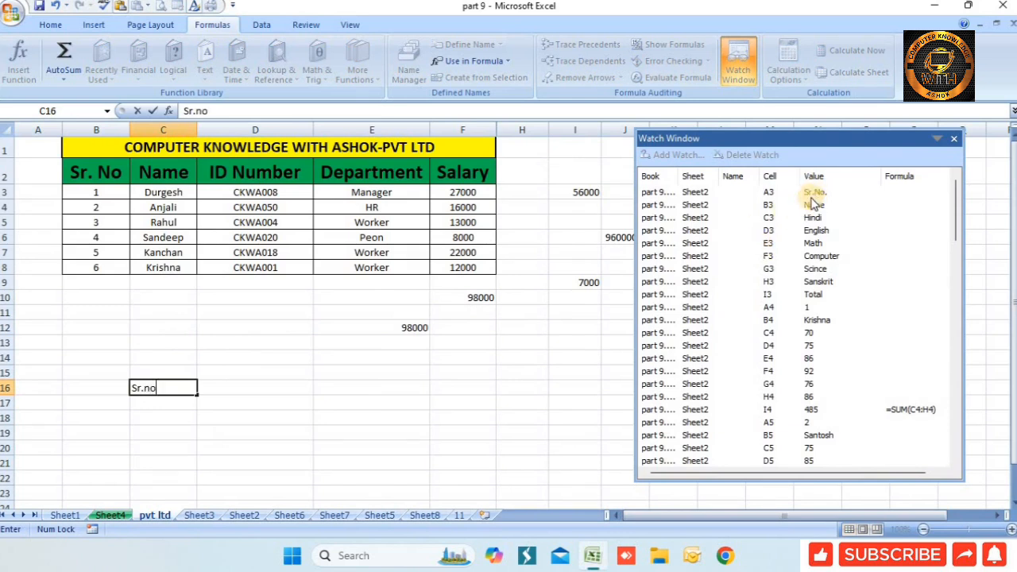
key("Tab")
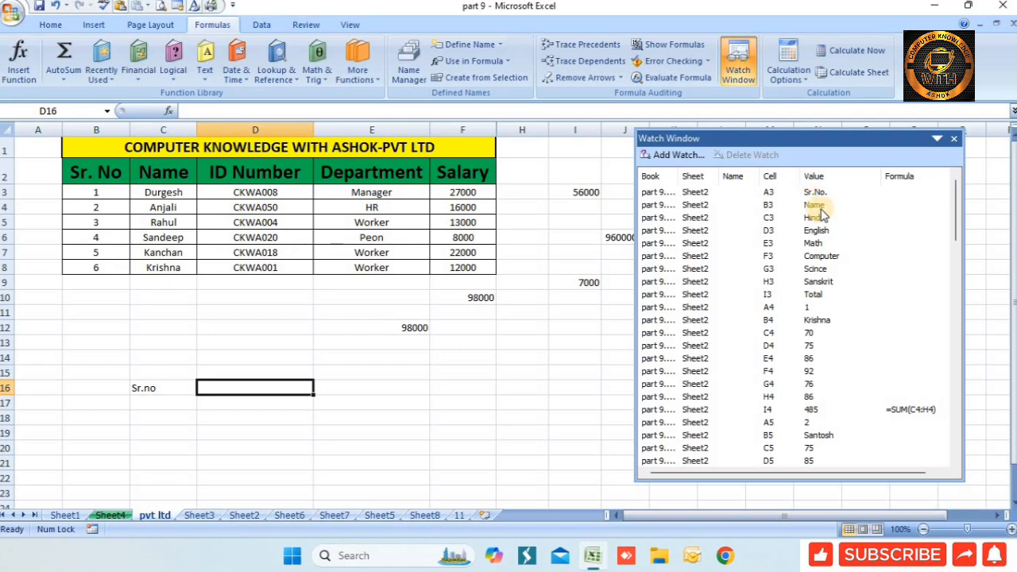
type("N")
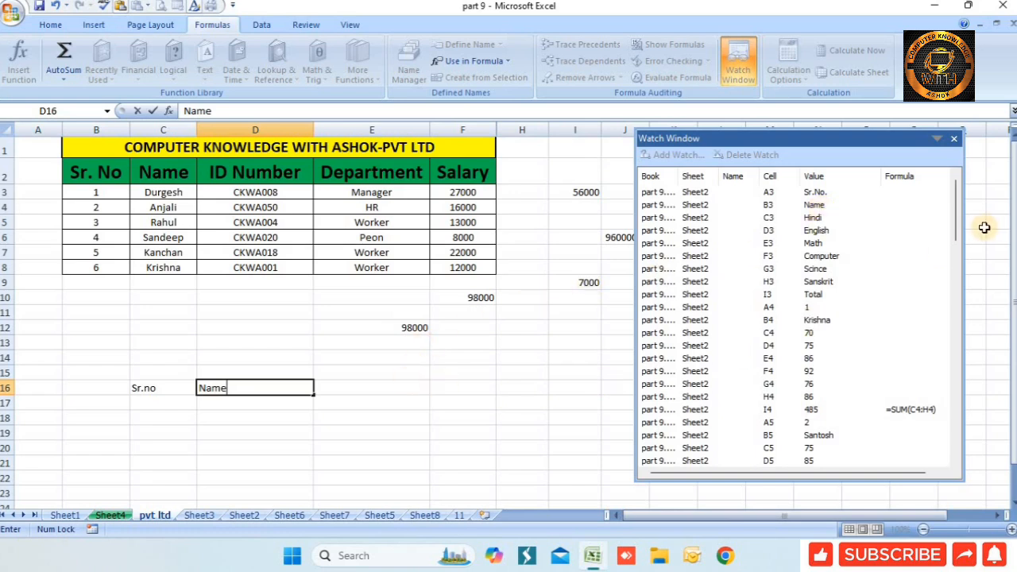
type("ame")
left_click(954, 139)
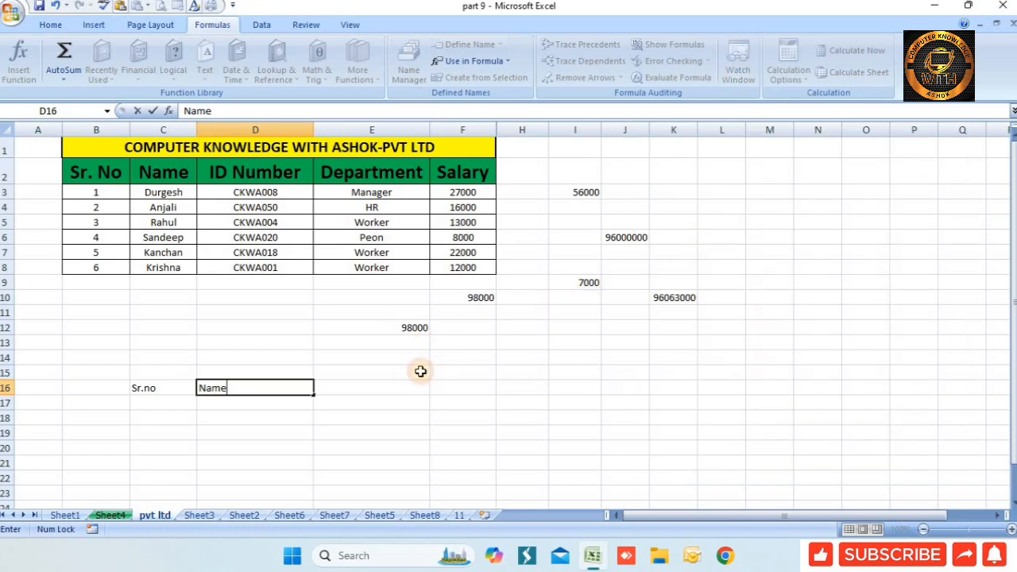
left_click(313, 435)
Reopen the Watch Window on Sheet2 and look through the list of watched cells of the marks table
left_click(244, 515)
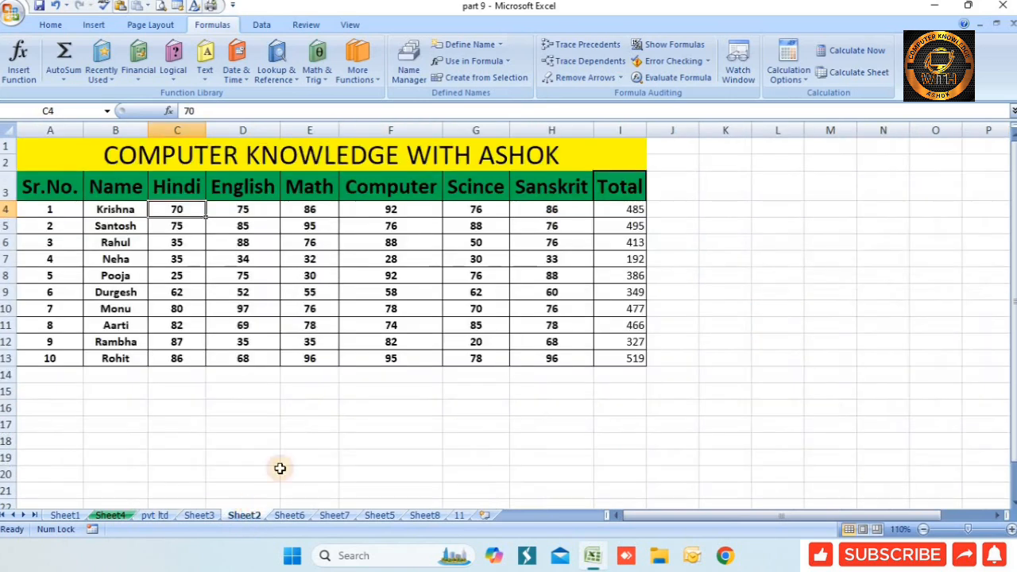
left_click(477, 427)
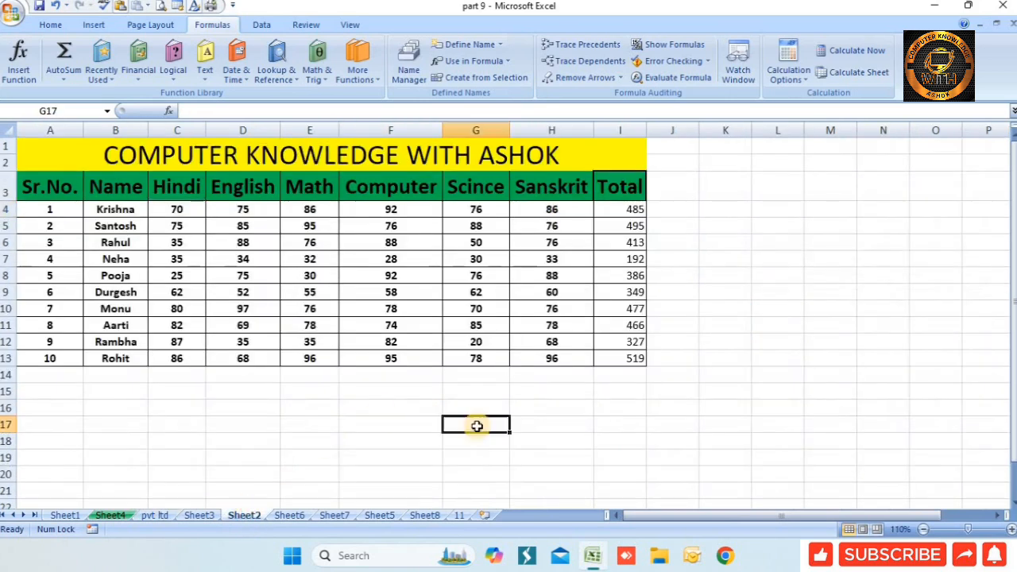
left_click(737, 65)
scroll(719, 333, "down", 1)
scroll(722, 352, "up", 1)
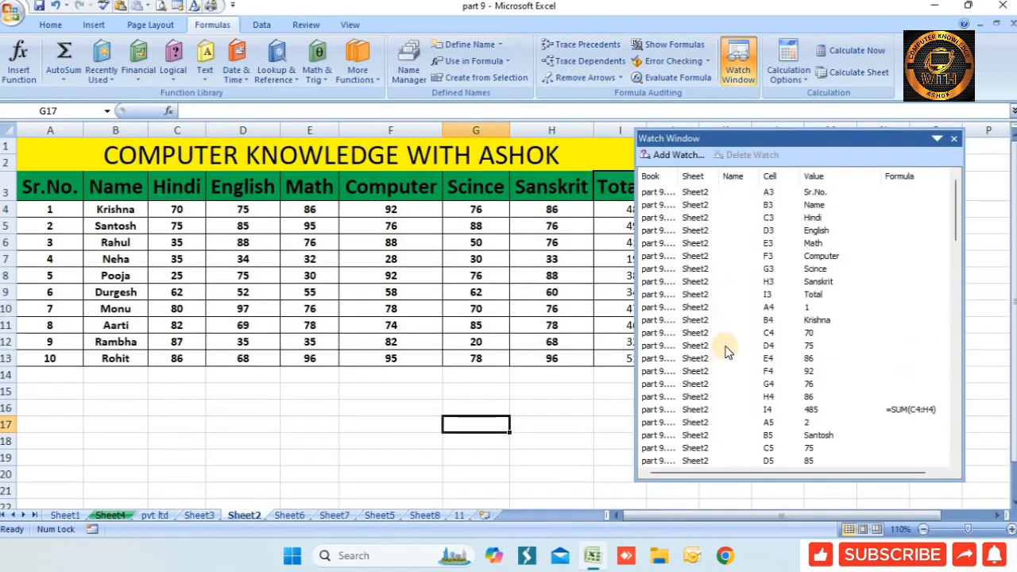
scroll(729, 332, "down", 5)
scroll(728, 332, "down", 14)
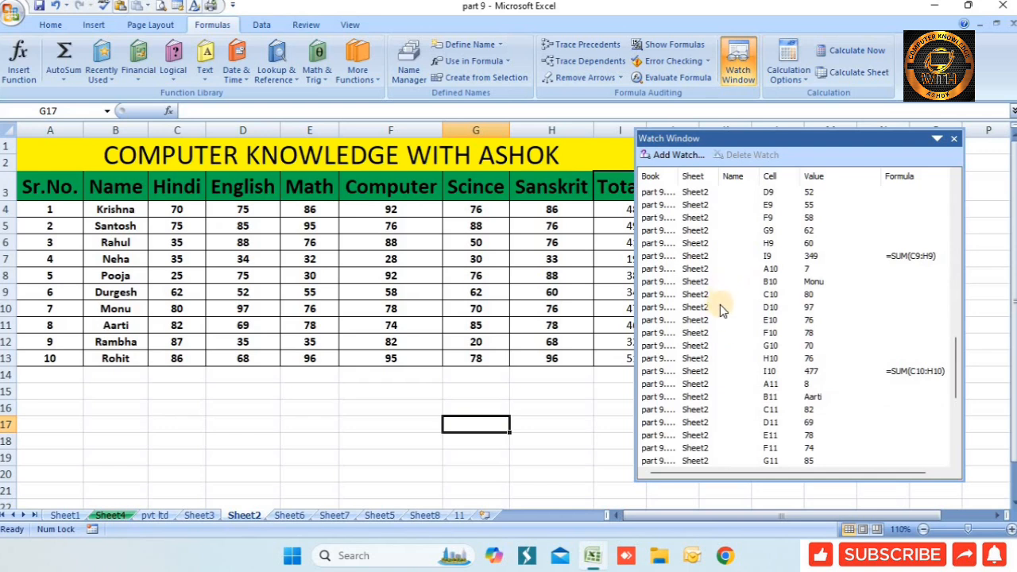
scroll(719, 358, "down", 5)
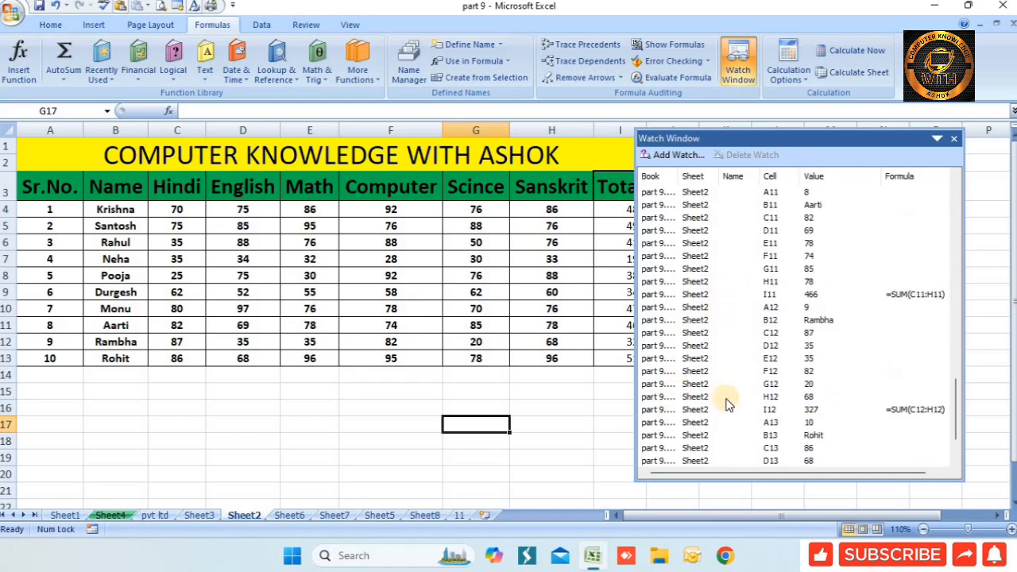
Delete the watch on cell B12 of Sheet2
left_click(783, 319)
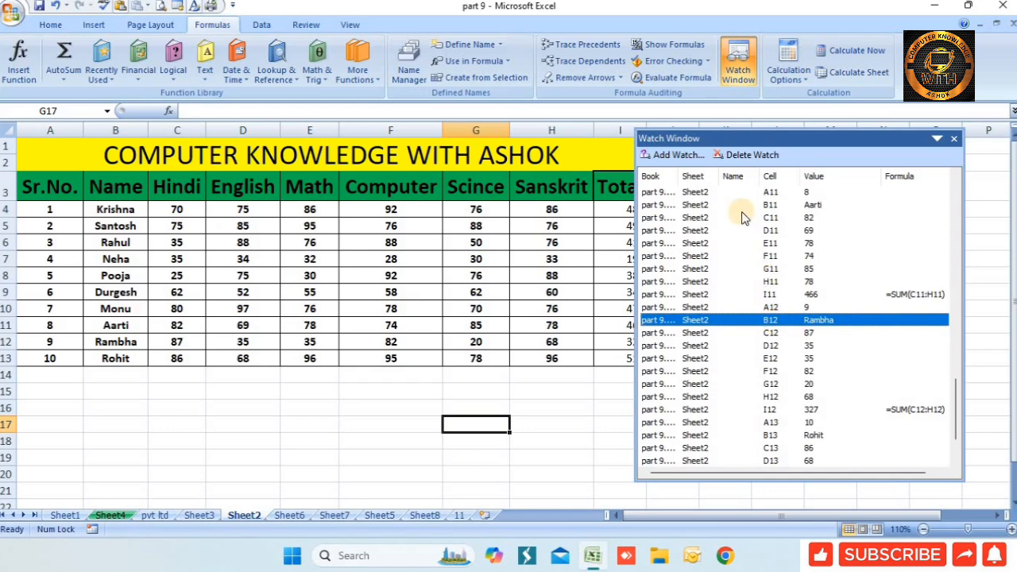
left_click(754, 156)
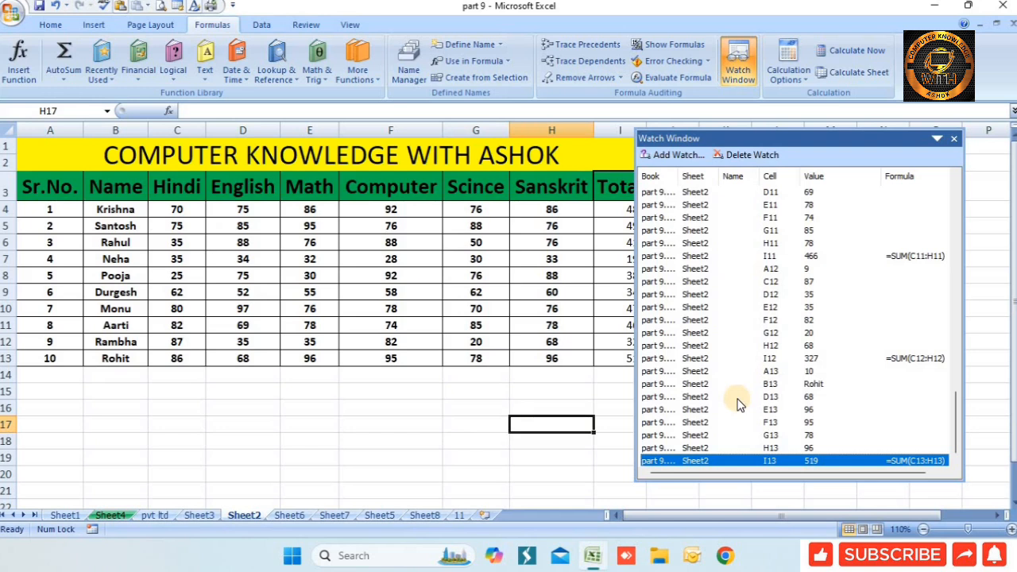
Delete all remaining watches from the Watch Window at once, starting the selection from I13, and close the window
key("shift+Up")
key("shift+Up")
key("shift+Up")
key("shift+Up")
key("shift+Up")
key("shift+Up")
key("shift+Up")
key("shift+Up")
key("shift+Up")
key("shift+Up")
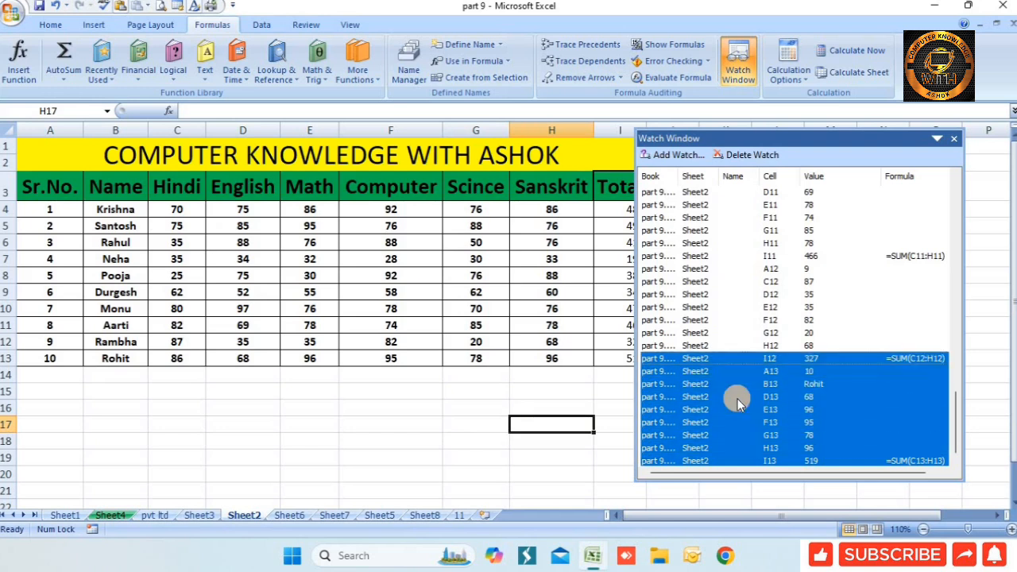
key("shift+Up")
key("shift+Up")
key("shift+Up")
key("shift+Up")
key("shift+Up")
key("shift+Up")
key("shift+Up")
key("shift+Up")
key("shift+Up")
key("shift+Up")
key("shift+Up")
key("shift+Up")
key("shift+Up")
key("shift+Up")
key("shift+Up")
key("shift+Up")
key("shift+Up")
key("shift+Up")
key("shift+Up")
key("shift+Up")
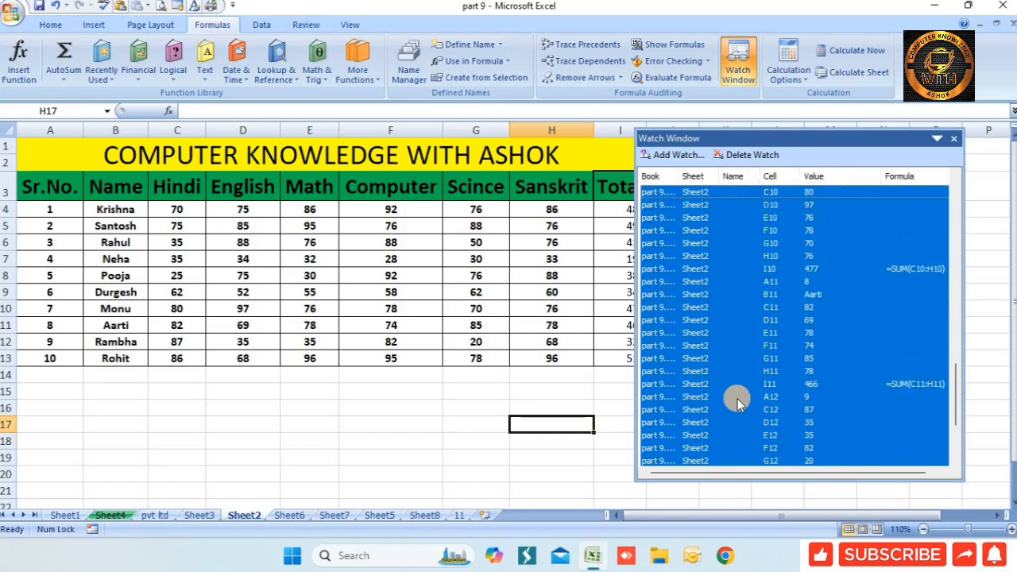
key("shift+Up")
key("shift+Up")
key("shift+Up")
key("shift+Up")
key("shift+Up")
key("shift+Up")
key("shift+Up")
key("shift+Up")
key("shift+Up")
key("shift+Up")
key("shift+Up")
key("shift+Up")
key("shift+Up")
key("shift+Up")
key("shift+Up")
key("shift+Up")
key("shift+Up")
key("shift+Up")
key("shift+Up")
key("shift+Up")
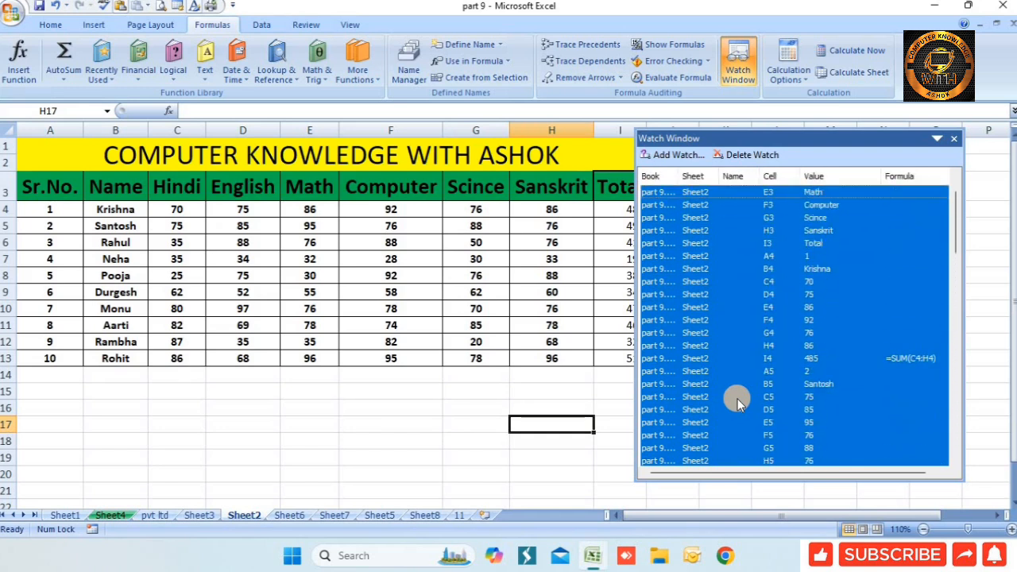
left_click(750, 155)
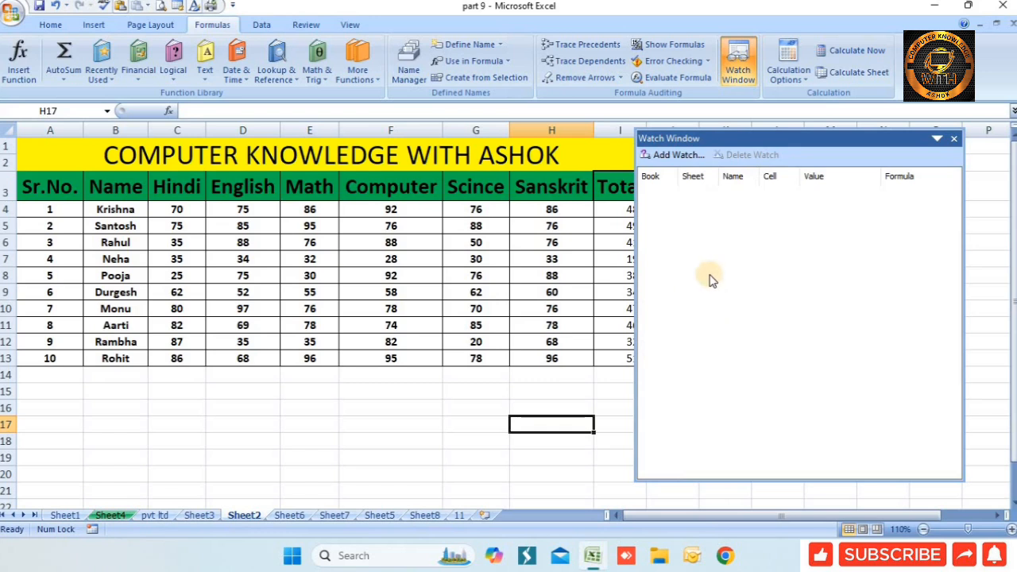
left_click(954, 142)
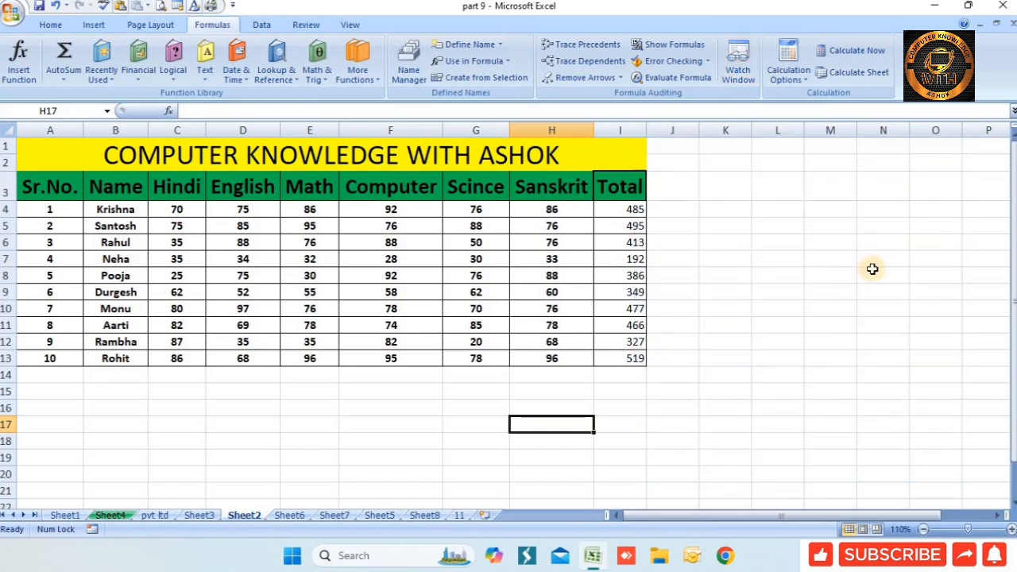
Clear the sums under the Total heading of the marks table on Sheet2, range I4:I14
left_click(831, 261)
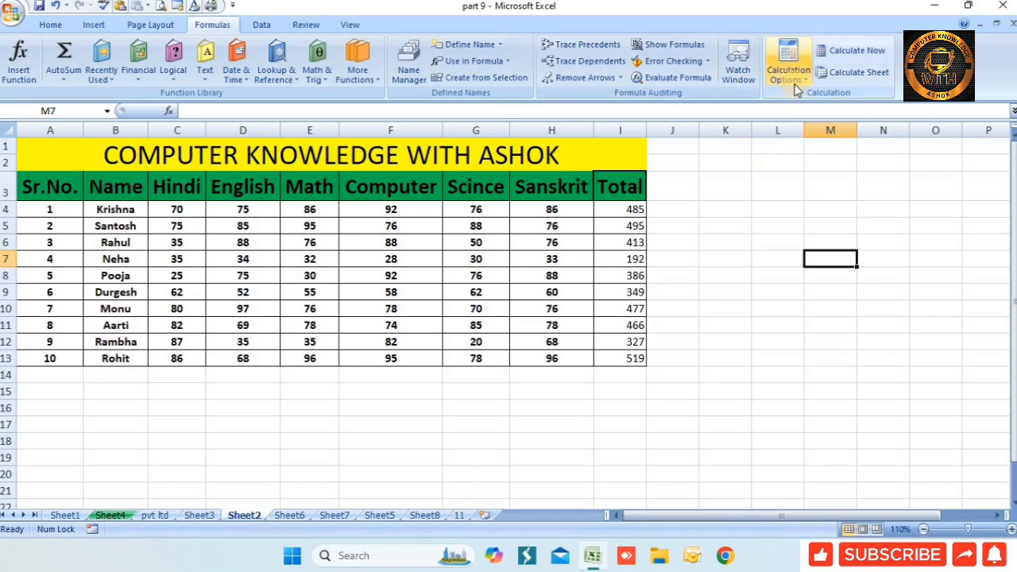
left_click(715, 226)
left_click_drag(620, 209, 620, 371)
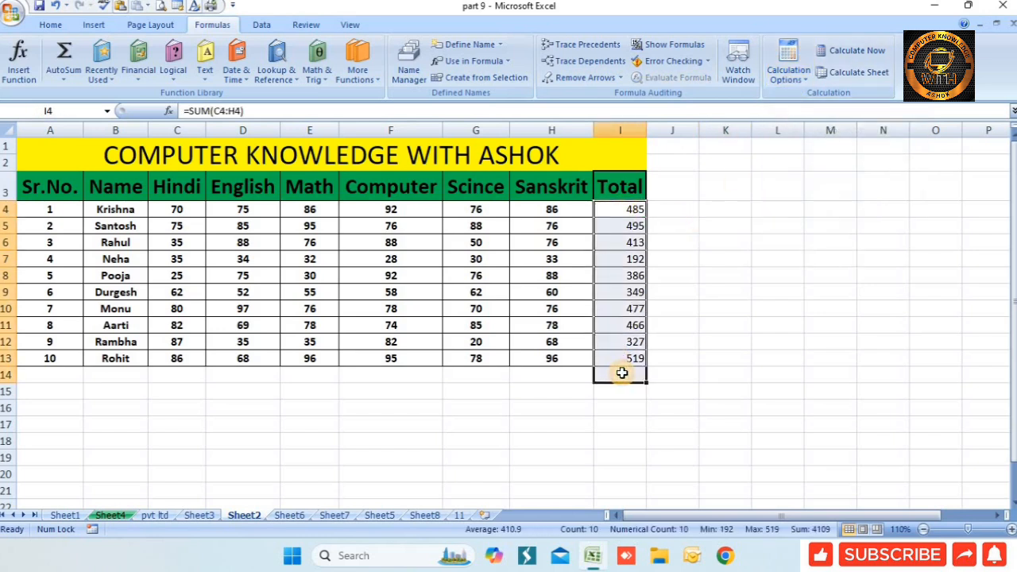
key("Delete")
Enter =SUM(C4:H4) in I4 and fill the formula down the Total column to I13
left_click(605, 212)
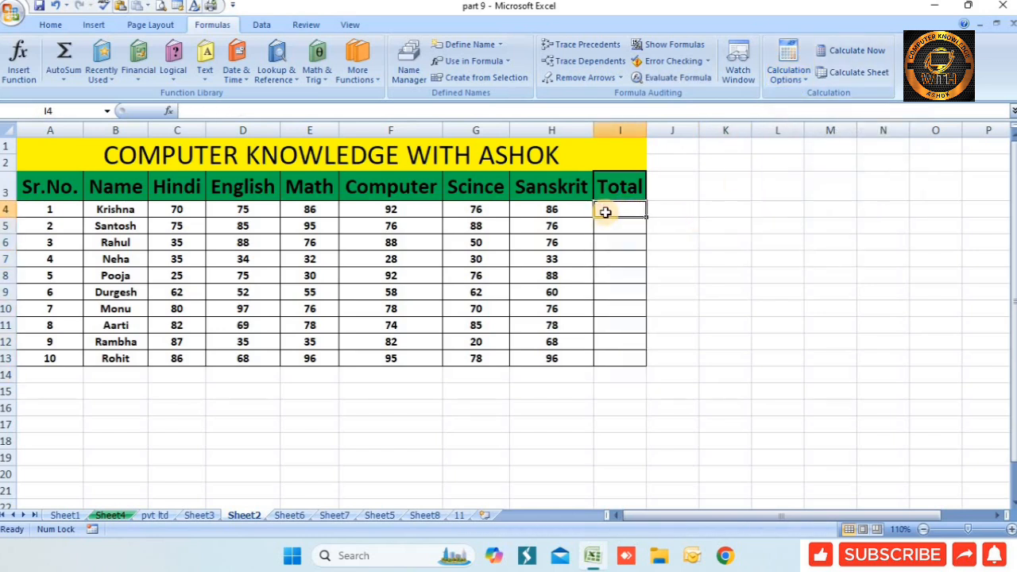
type("=")
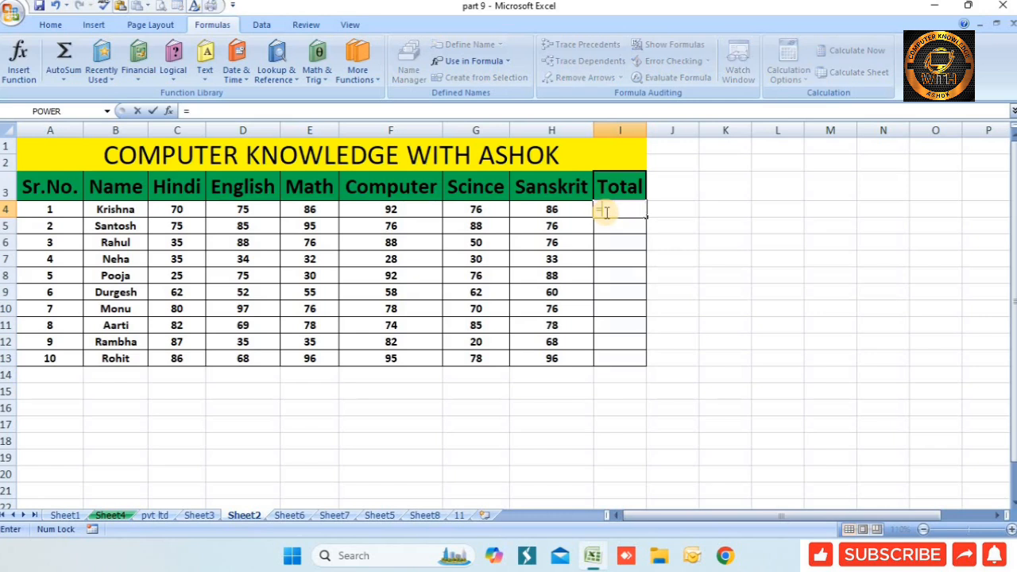
type("sum")
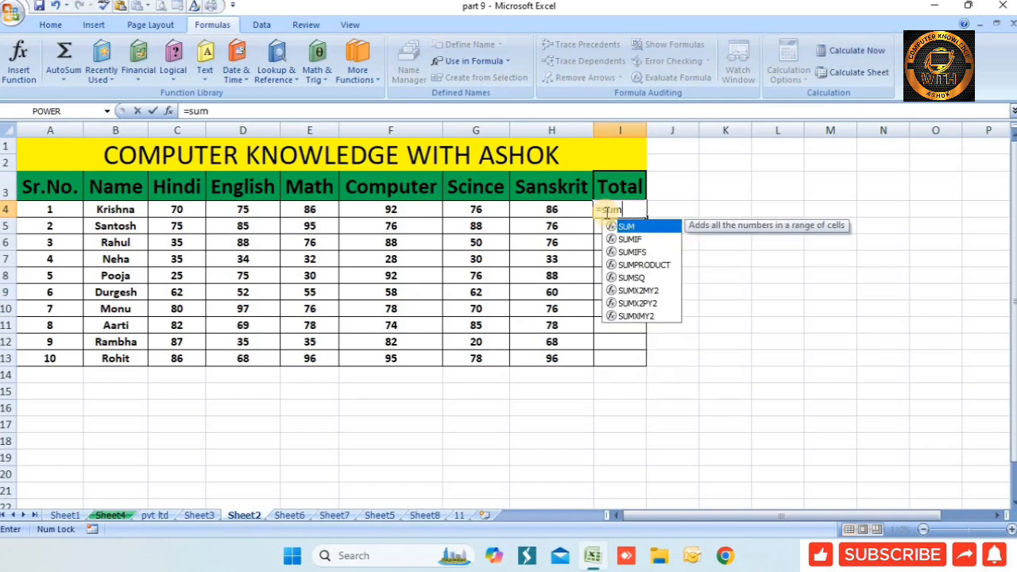
key("Tab")
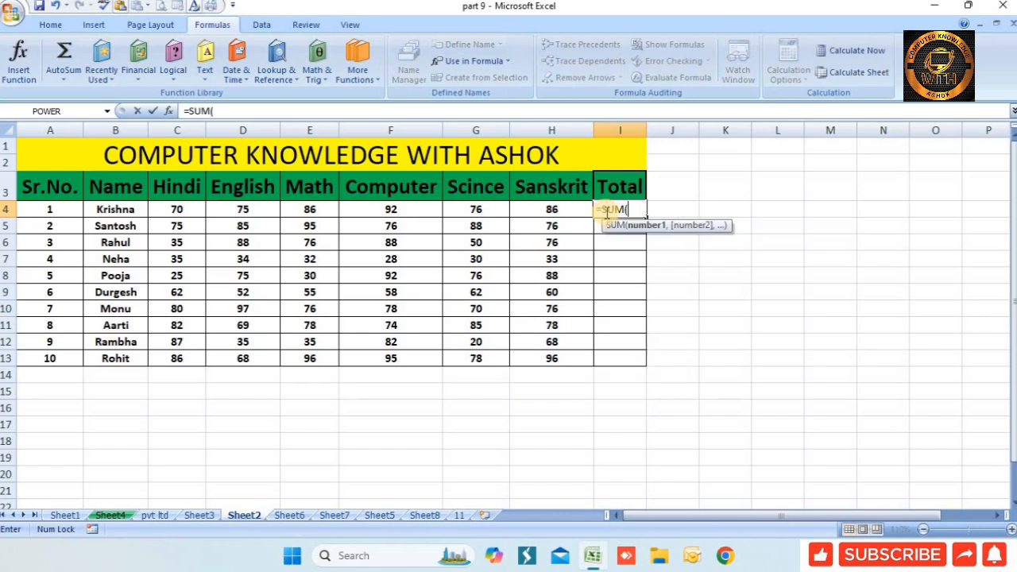
left_click_drag(167, 209, 559, 211)
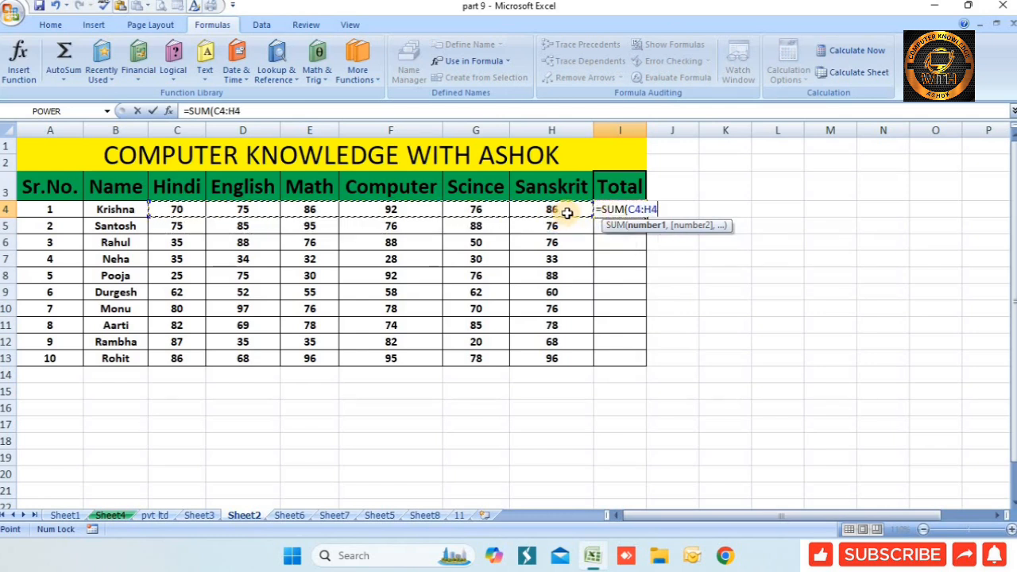
type(")")
key("Return")
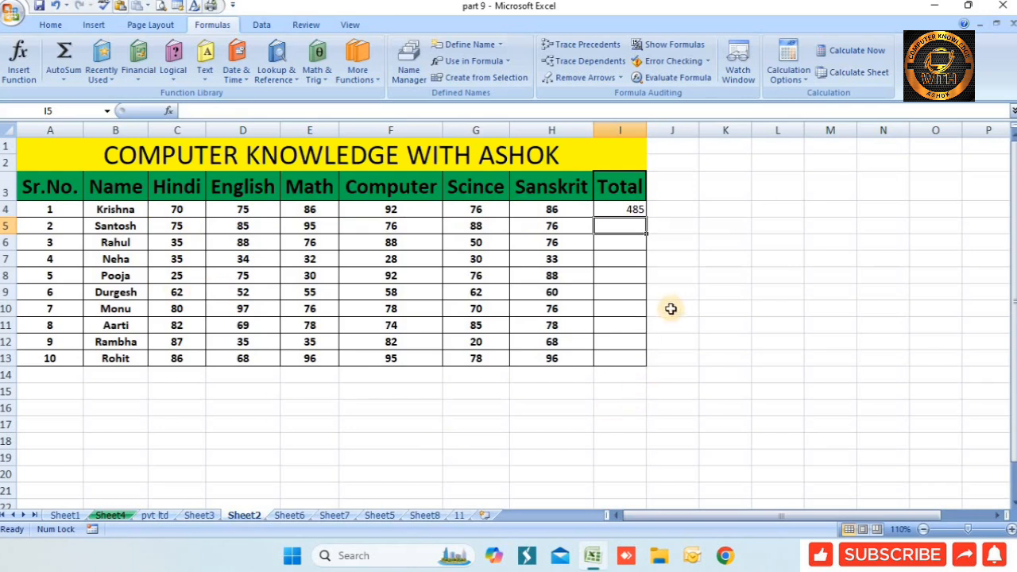
left_click(633, 209)
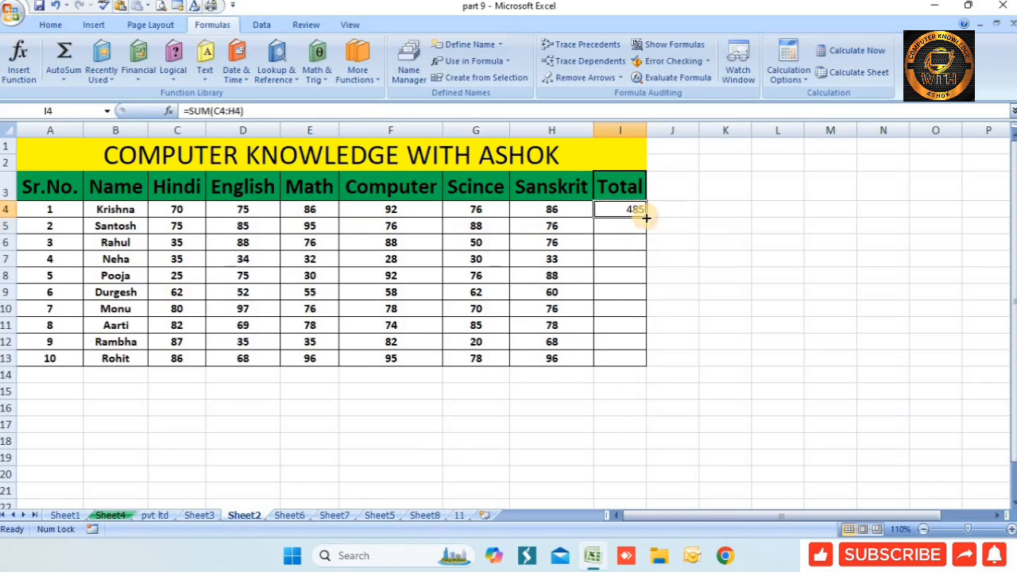
left_click_drag(648, 243, 644, 370)
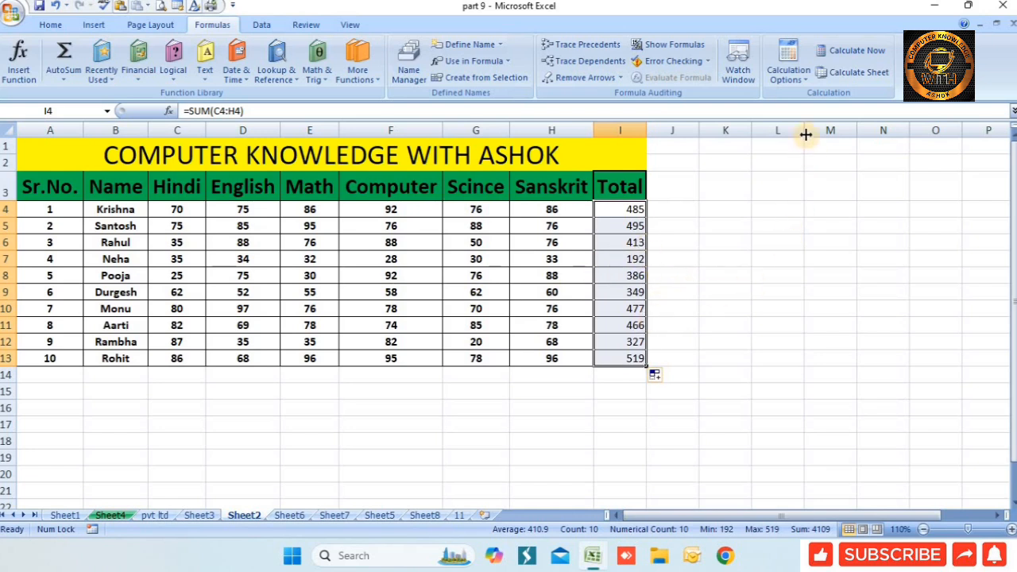
View the available calculation options, and undo the filled totals together with the sum formula in I4
left_click(794, 79)
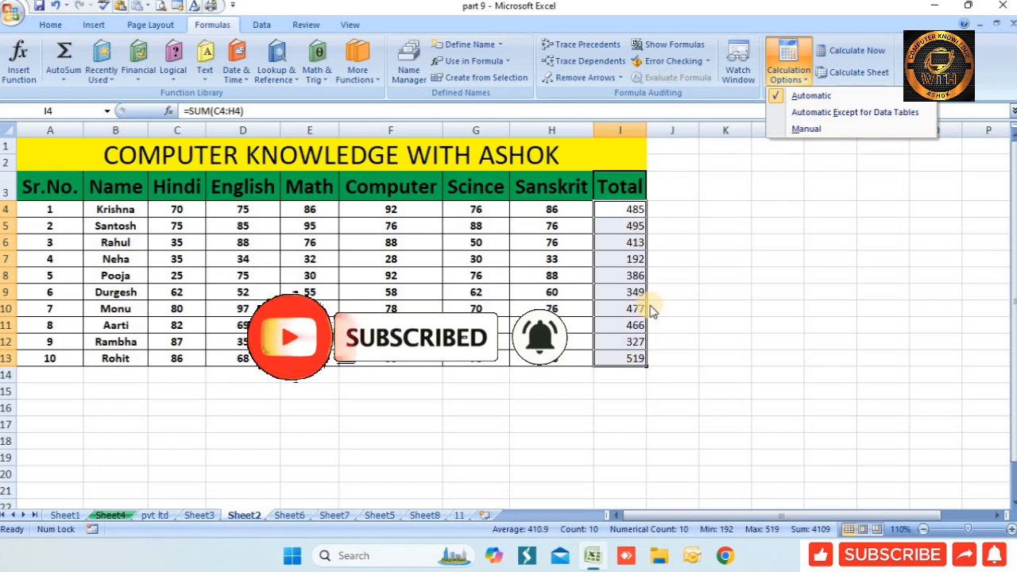
left_click(719, 280)
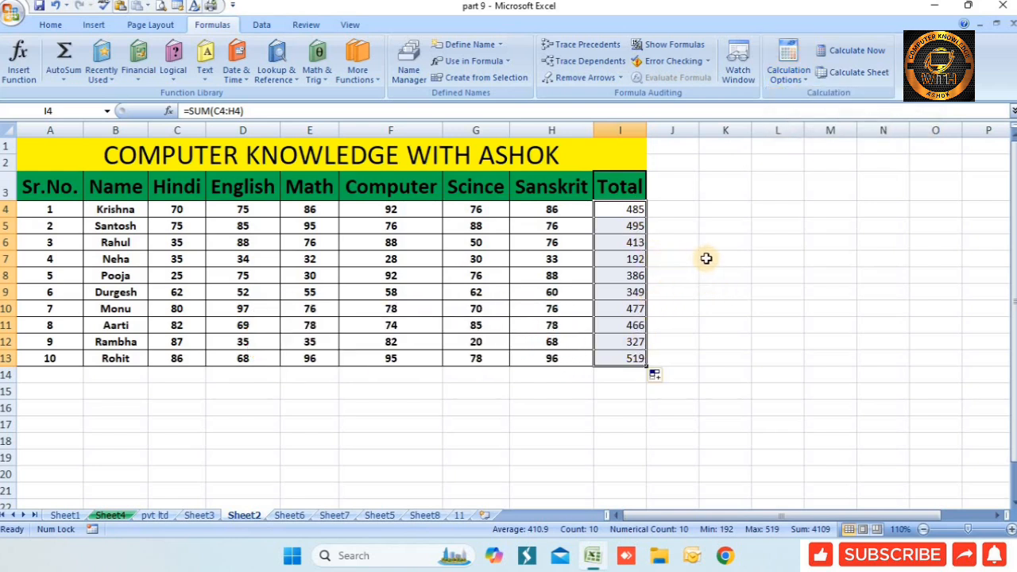
key("ctrl+z")
key("ctrl+z")
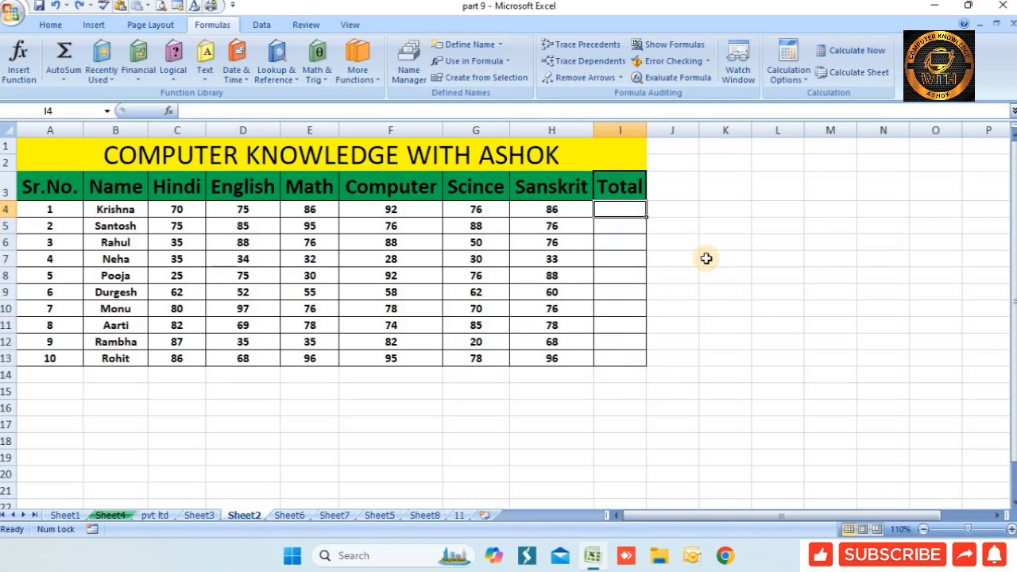
Set the calculation option to Manual
left_click(795, 80)
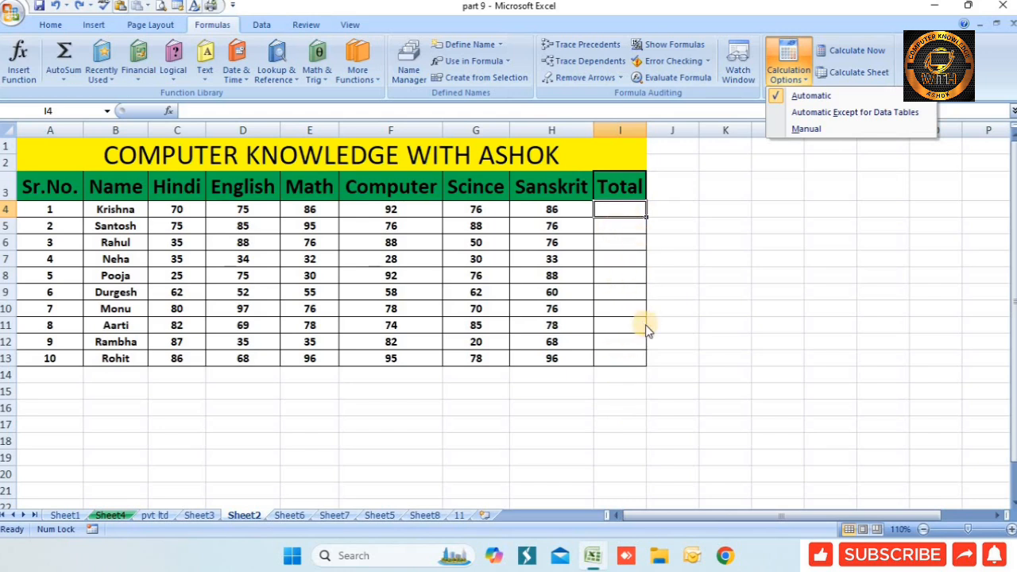
left_click(807, 130)
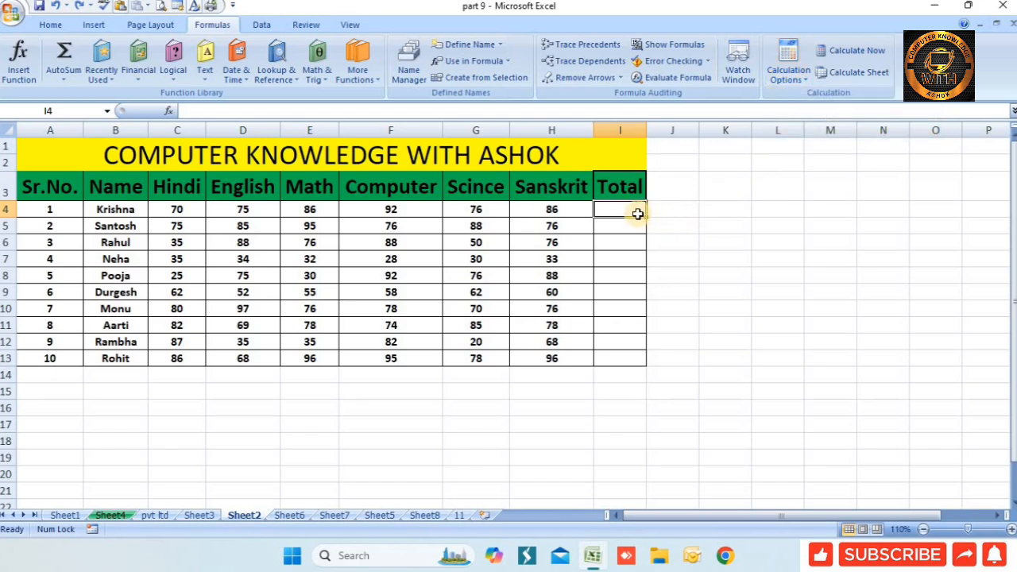
With manual calculation active, enter =SUM(C4:H4) in I4 and fill it down the Total column to I13
type("=sum")
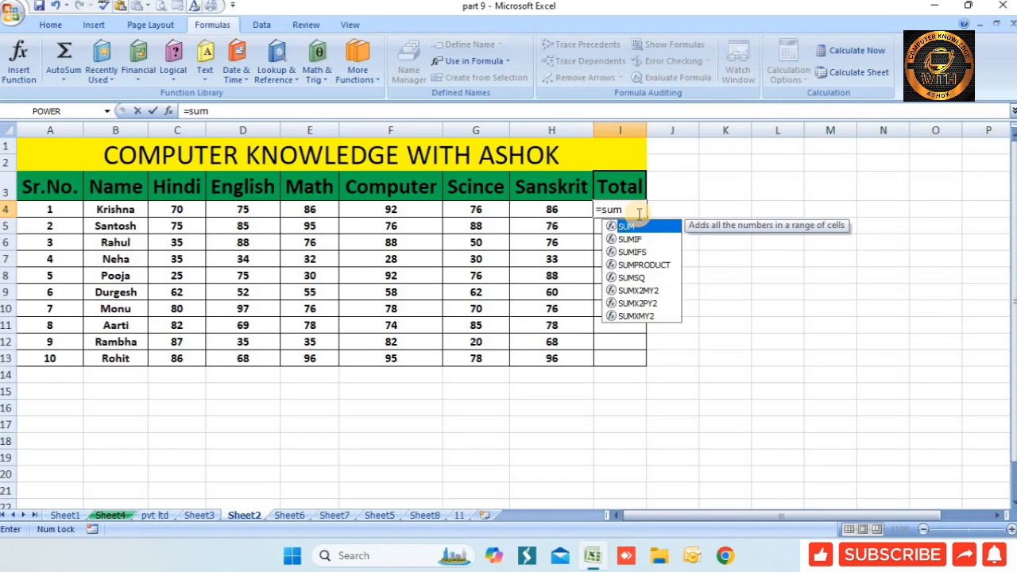
key("Tab")
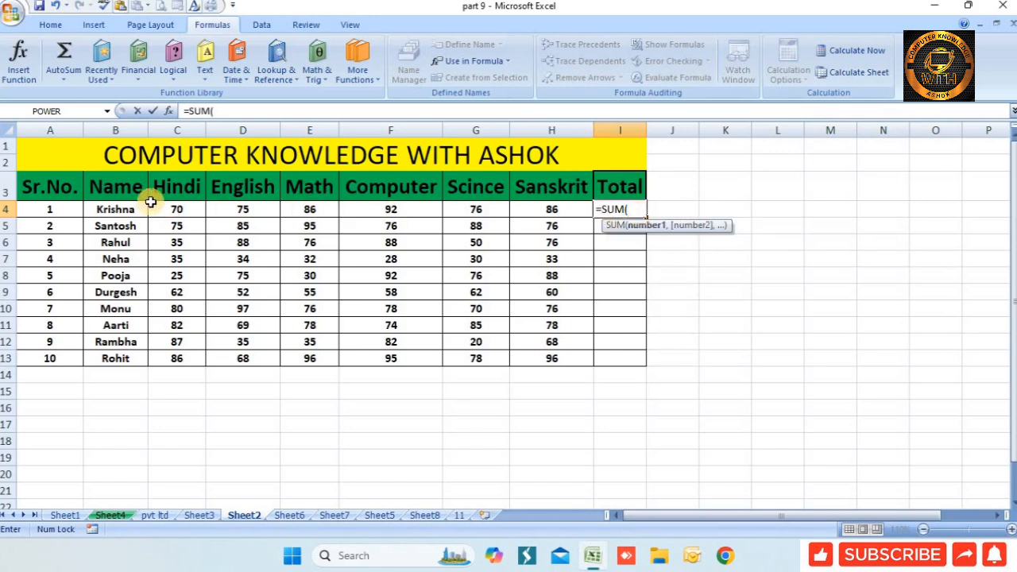
left_click_drag(159, 208, 536, 206)
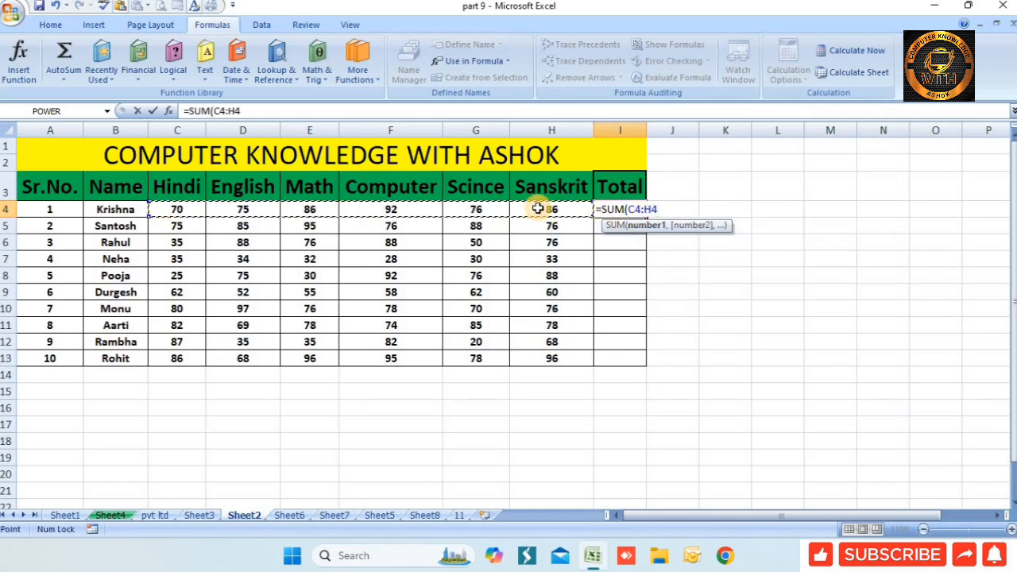
key("Return")
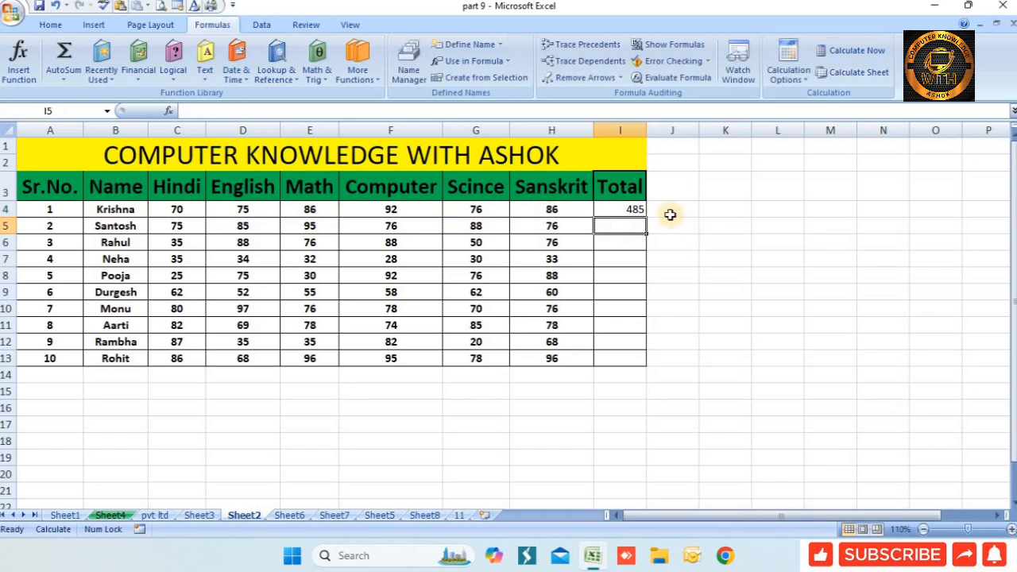
left_click(635, 208)
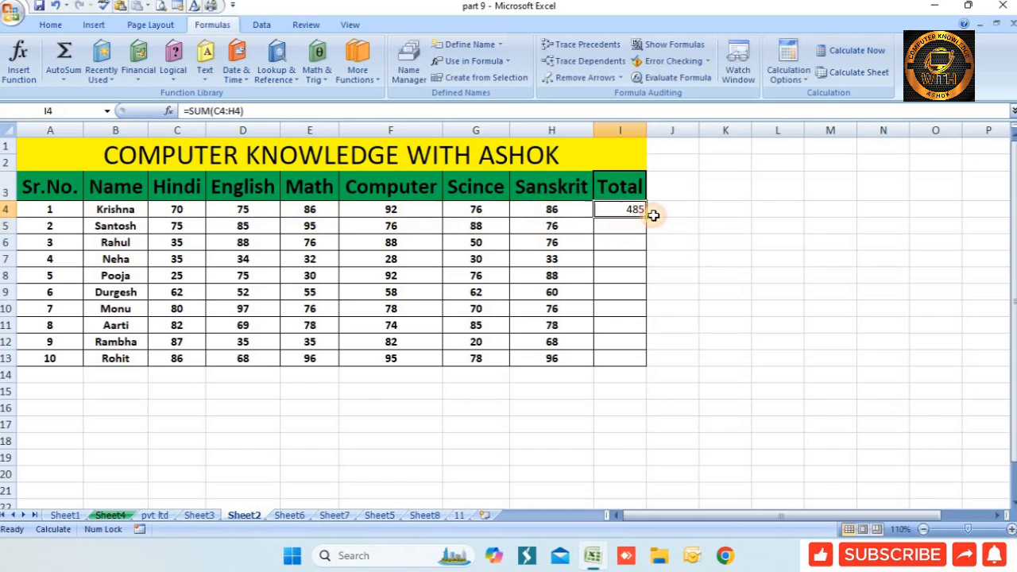
left_click_drag(645, 216, 636, 364)
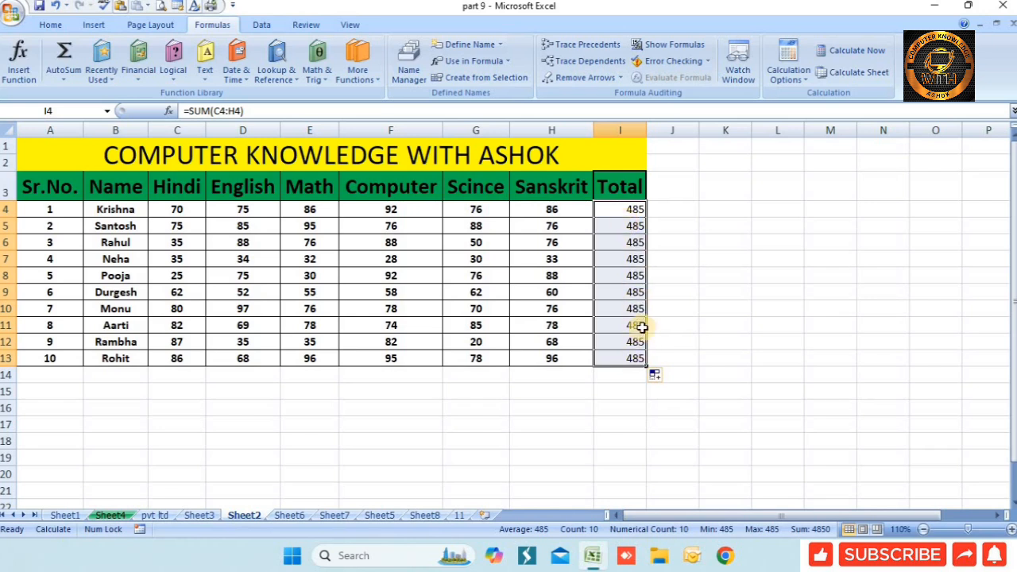
Check which calculation option is active, and recalculate the totals in I4:I13 with Calculate Now
left_click(797, 89)
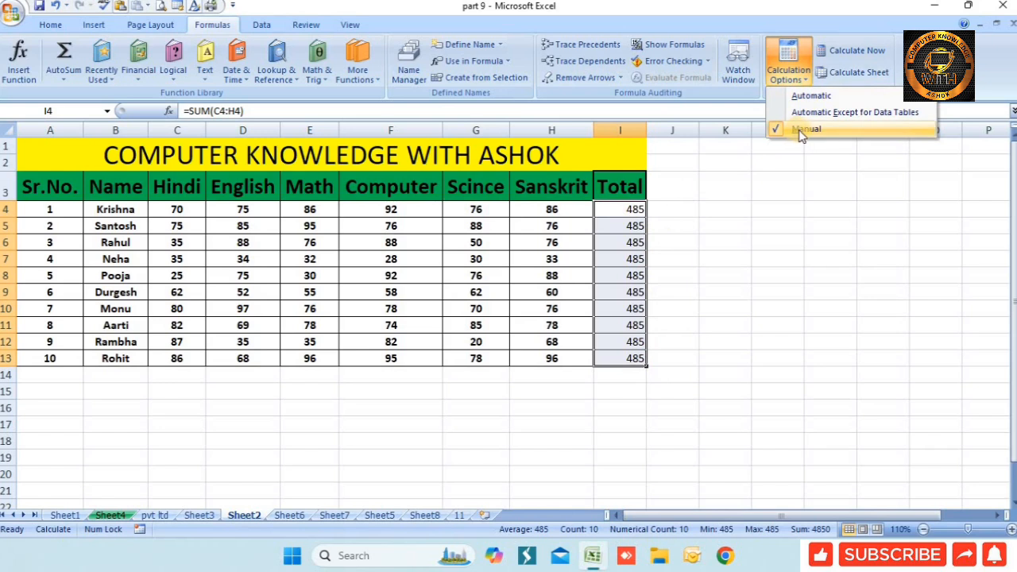
left_click(785, 259)
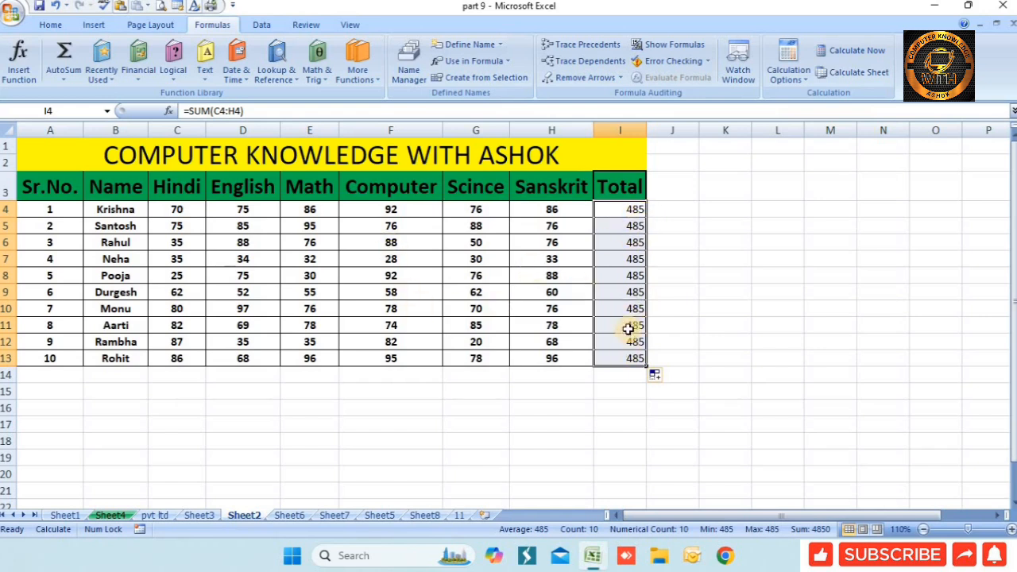
left_click(768, 246)
left_click_drag(628, 209, 628, 351)
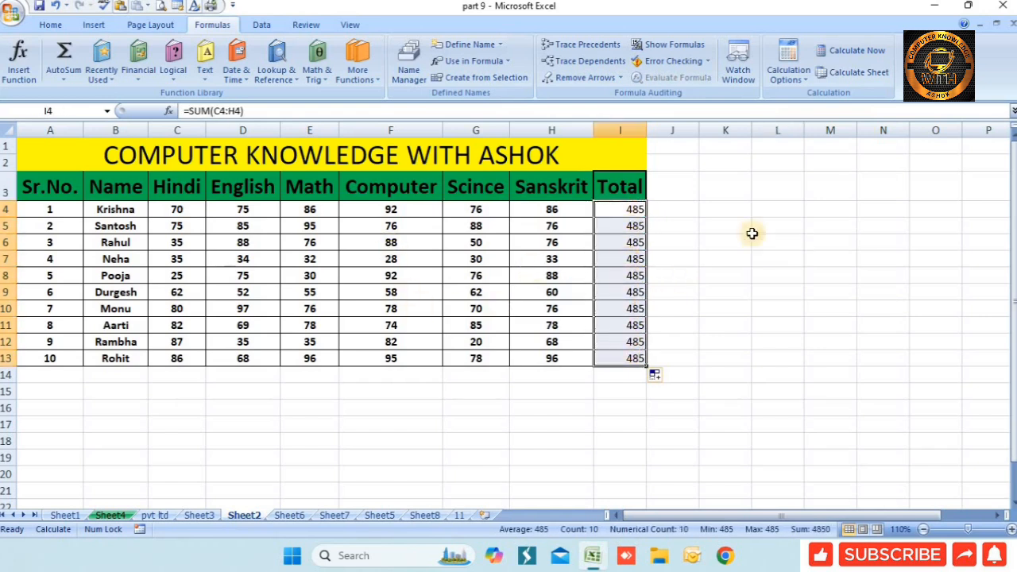
left_click(852, 62)
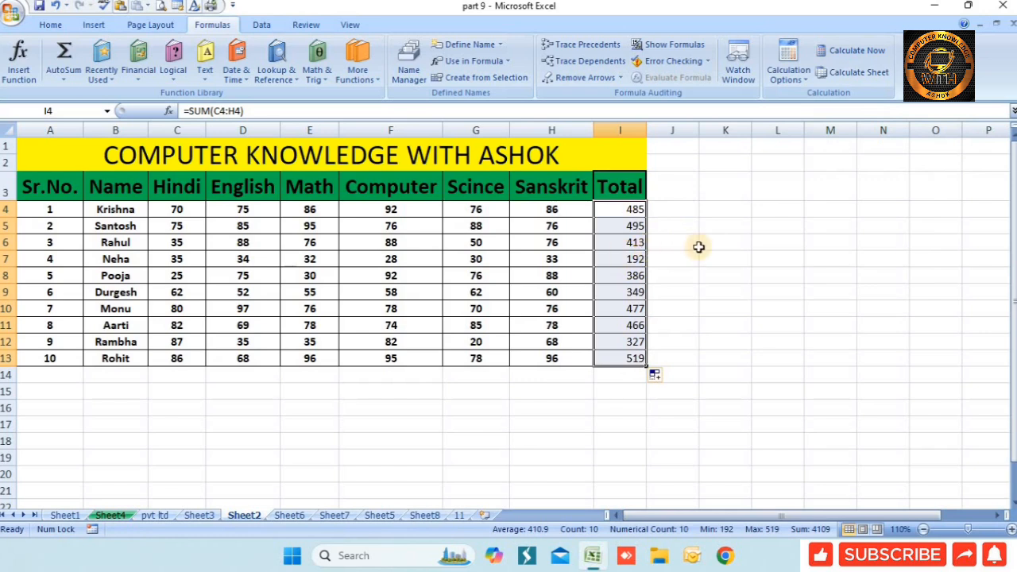
Undo the filled totals and fill the sum formula from I4 down to I13 again
key("ctrl+z")
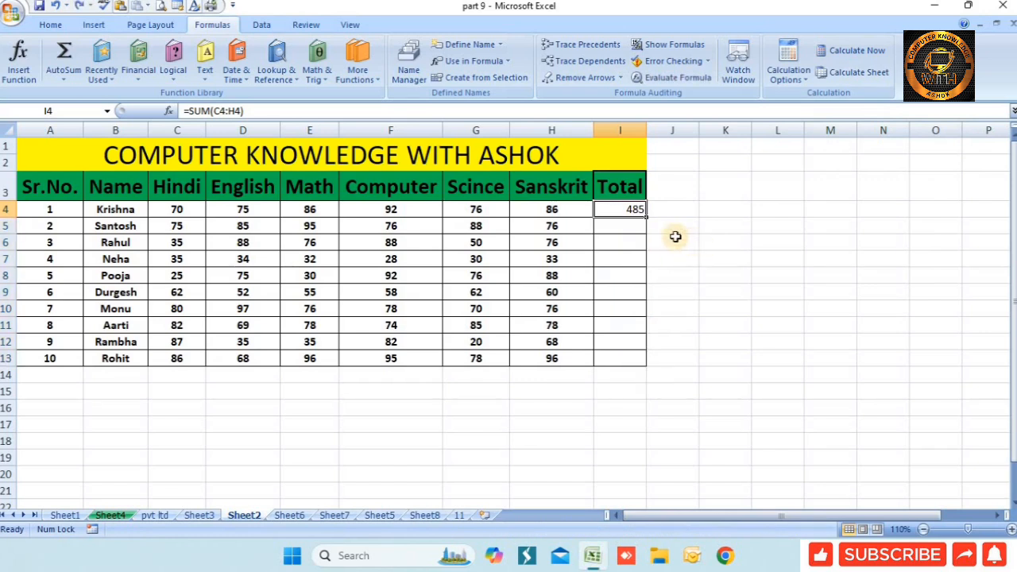
left_click_drag(648, 218, 633, 360)
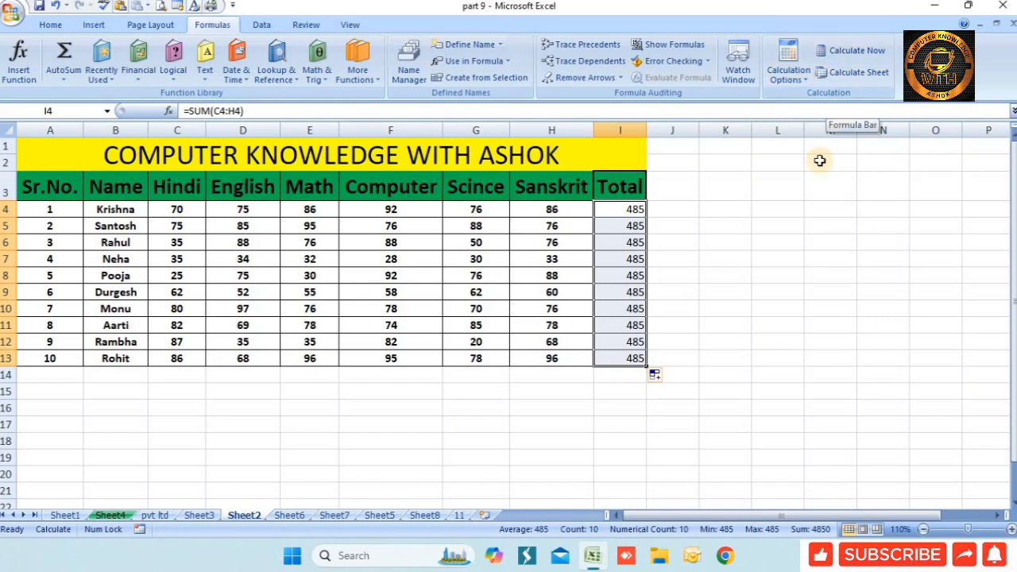
left_click_drag(636, 211, 618, 355)
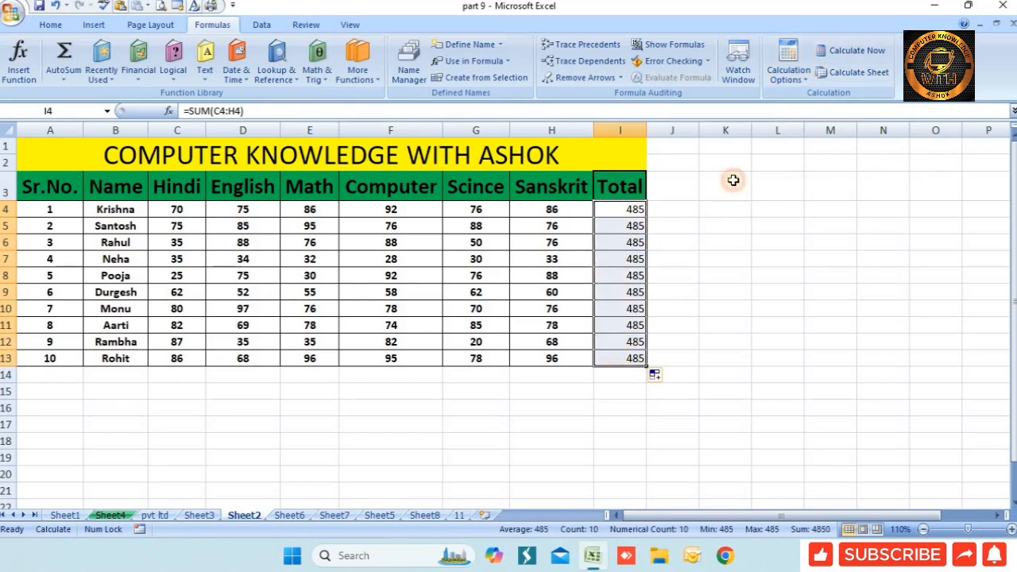
View the calculation options again, and recalculate the Total column of Sheet2 with Calculate Sheet
left_click(806, 76)
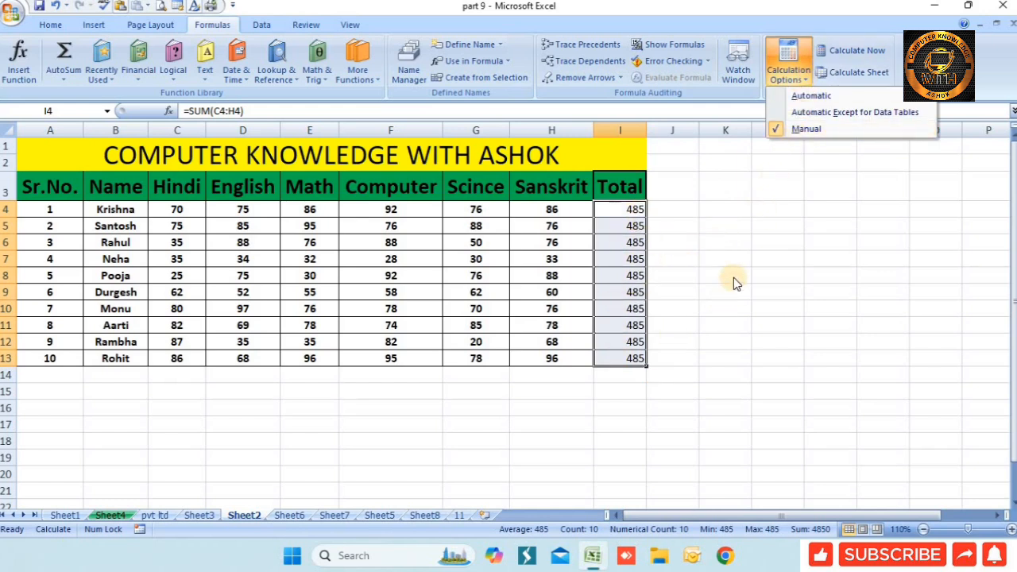
left_click(779, 279)
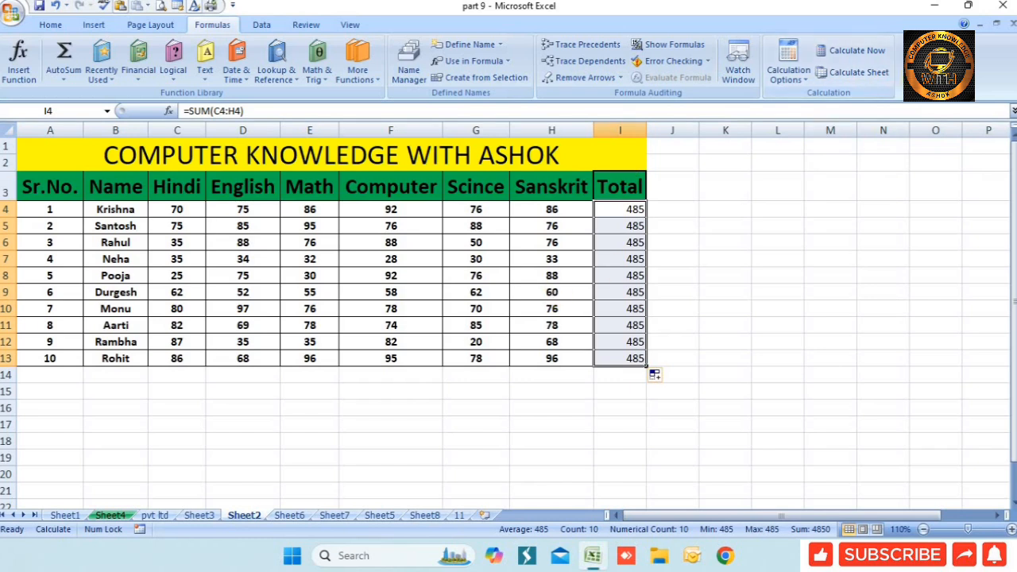
left_click(833, 76)
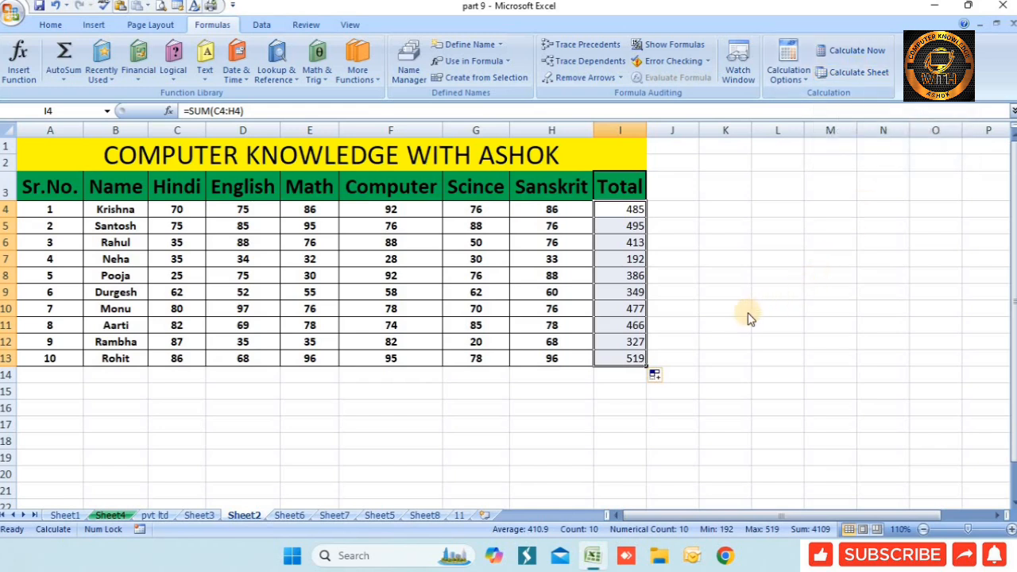
Undo the last fill of the Total column, refill I4 down to I13, and deselect the range
key("ctrl+z")
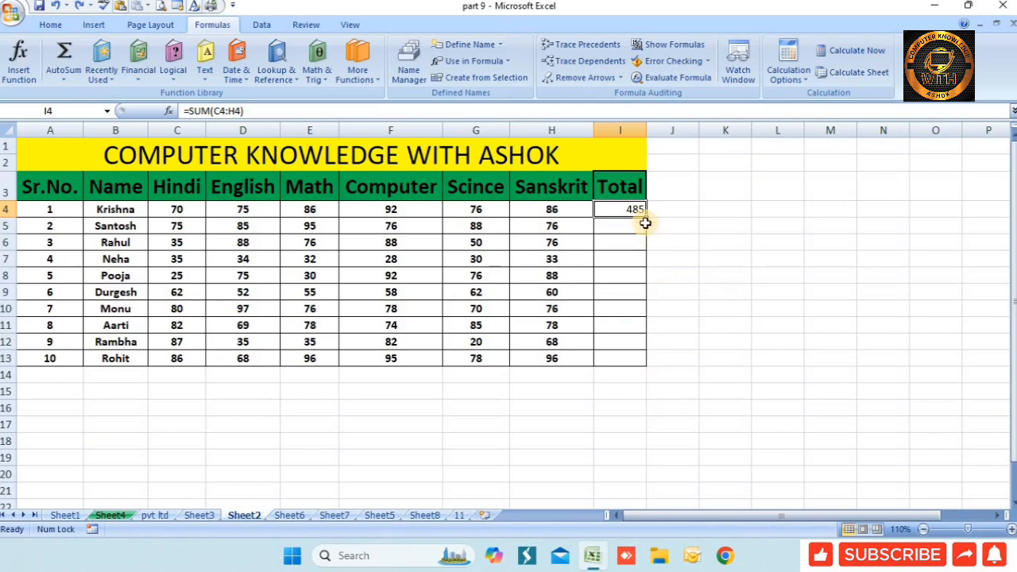
left_click_drag(647, 221, 648, 363)
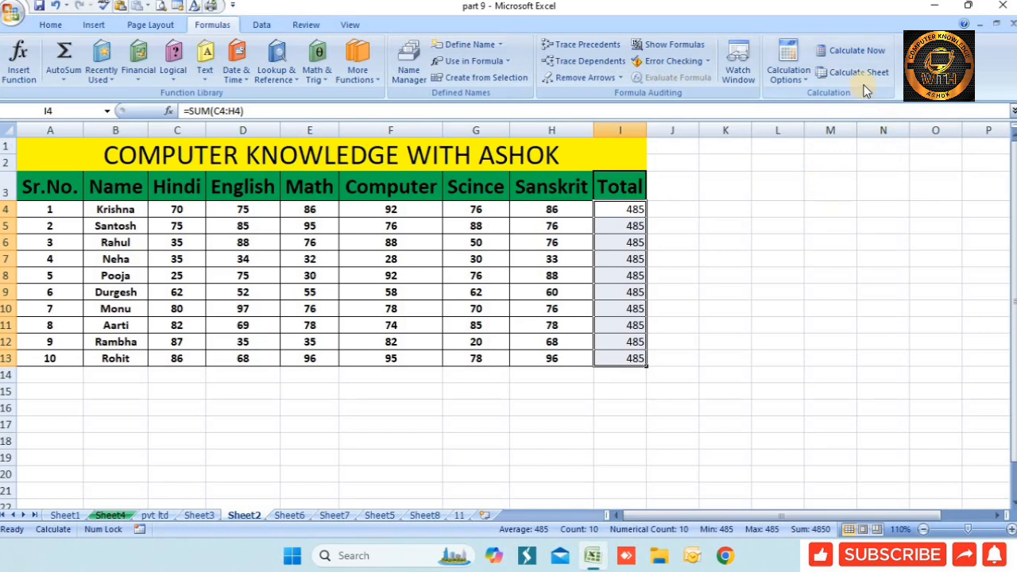
left_click(847, 289)
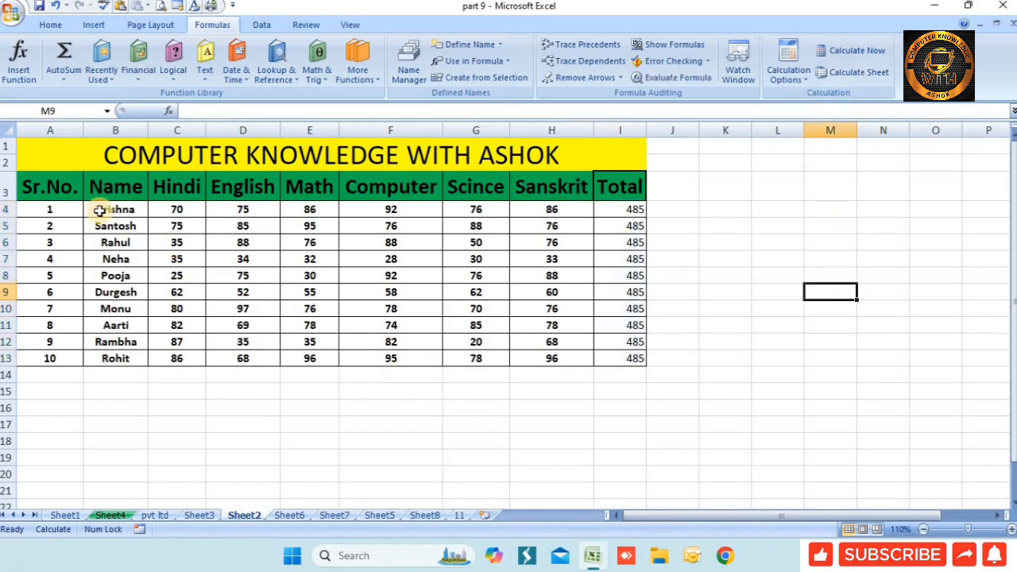
Copy B4:D10 from Sheet2 to A1 of a new worksheet and insert a blank row above the pasted data
left_click_drag(108, 209, 240, 305)
key("ctrl+c")
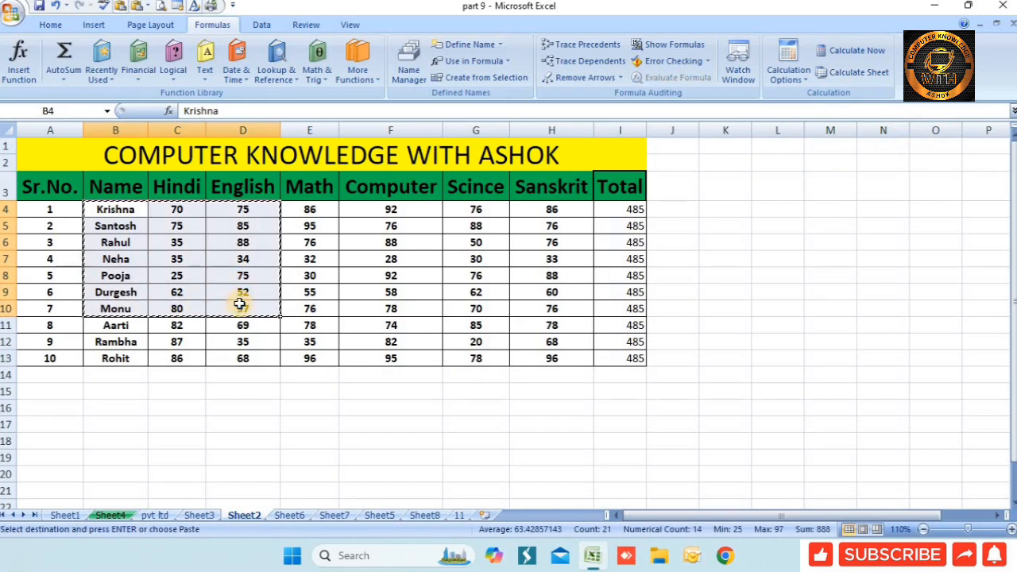
left_click(483, 516)
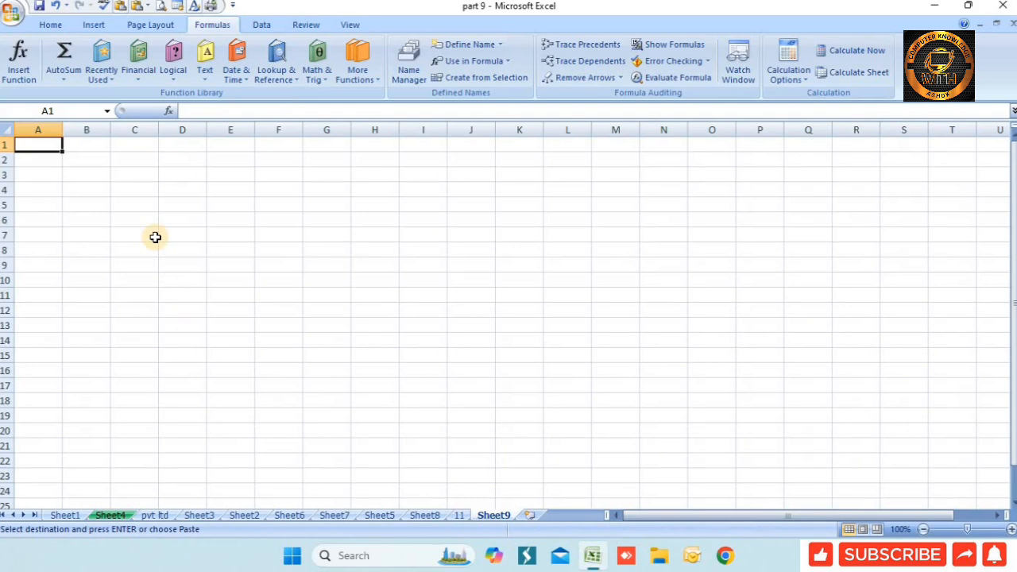
key("ctrl+v")
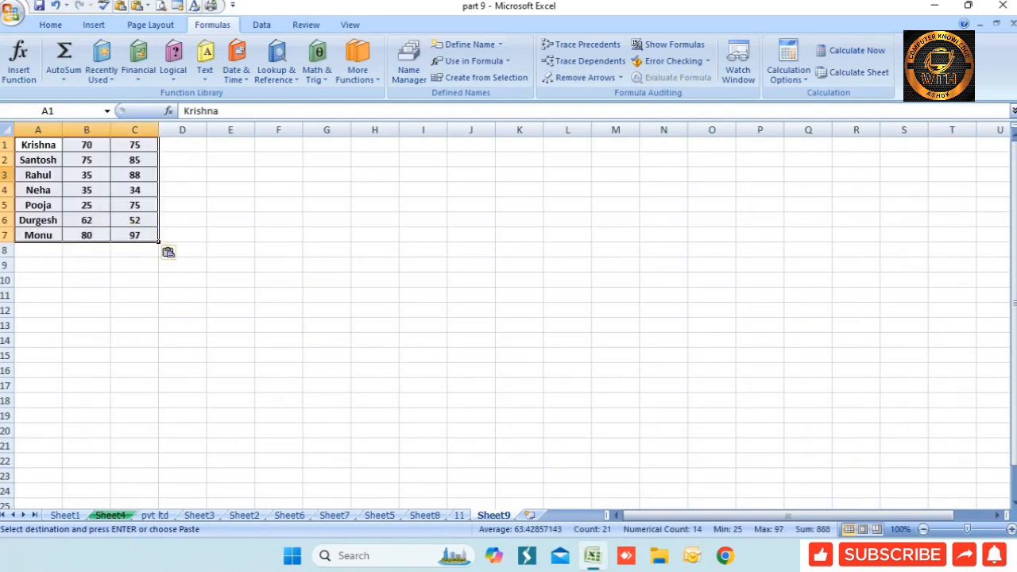
left_click(8, 146)
key("ctrl+plus")
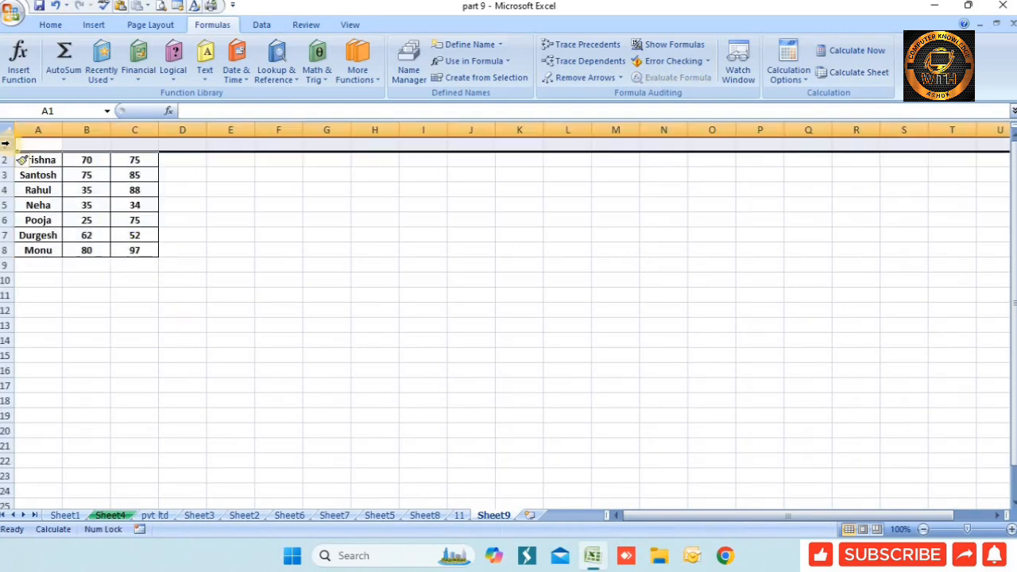
Enter =SUM(B2:C2) in D2 of the new worksheet and fill the formula down to D8
left_click(172, 161)
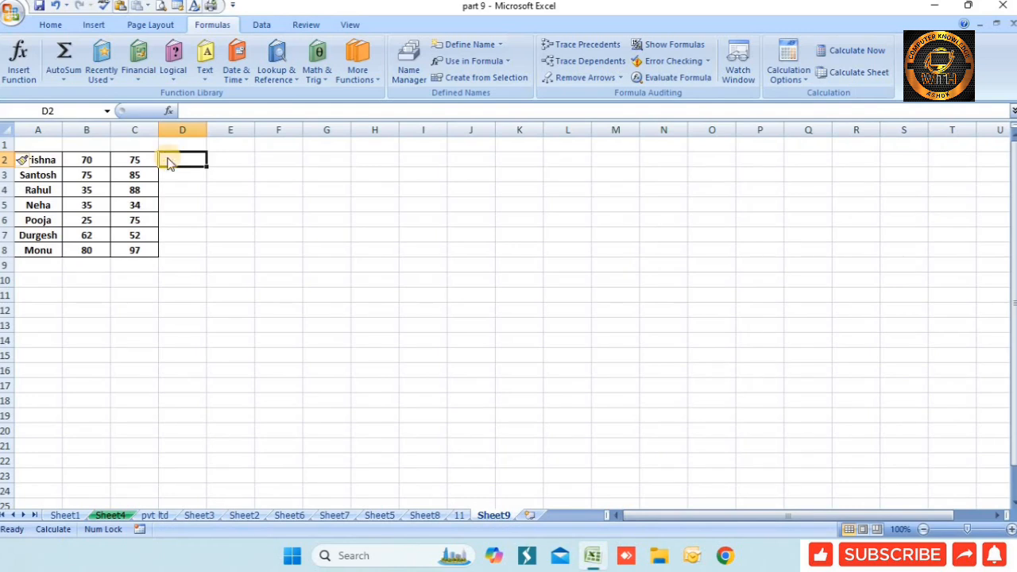
type("=sum")
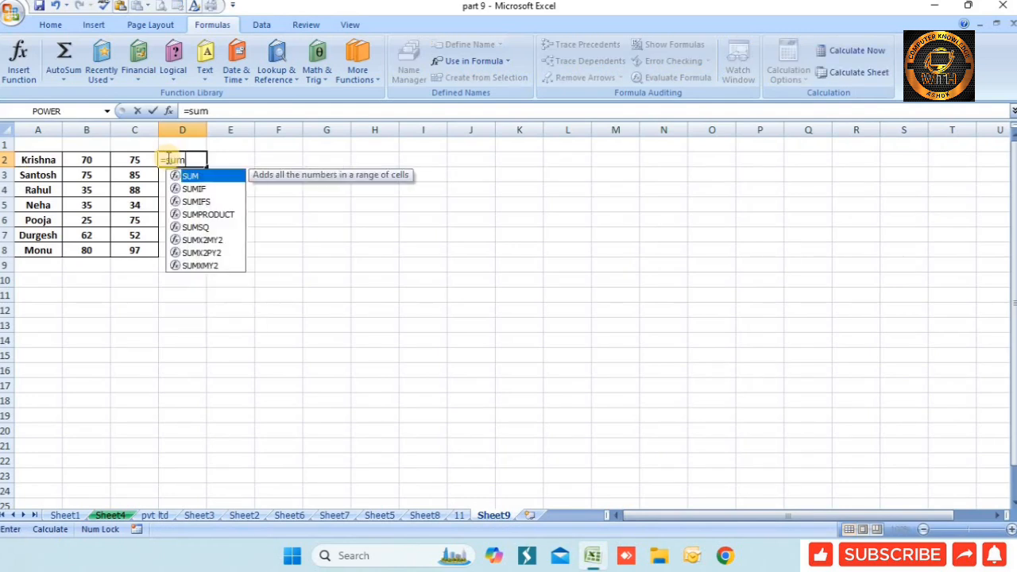
key("Tab")
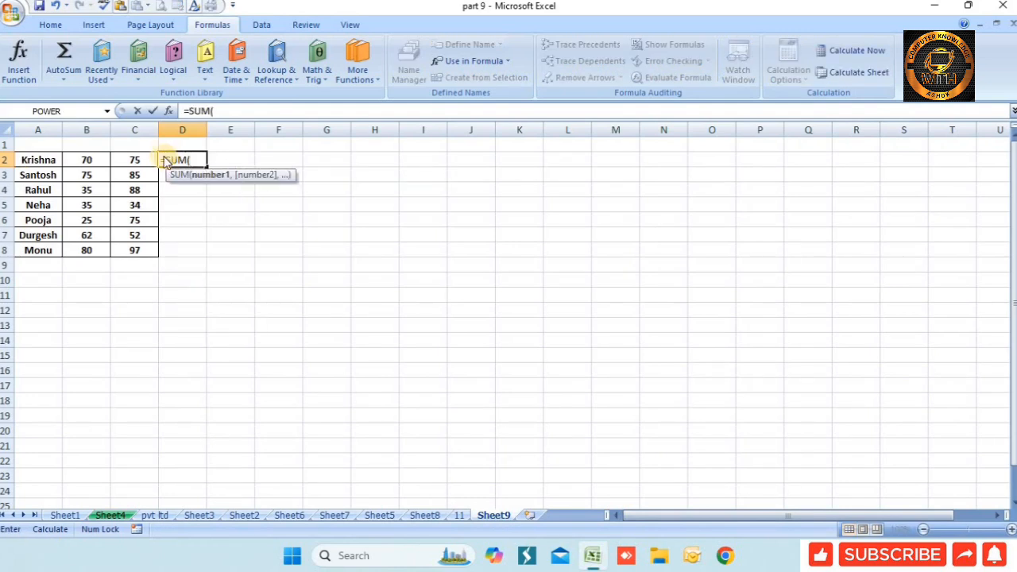
left_click_drag(85, 159, 128, 159)
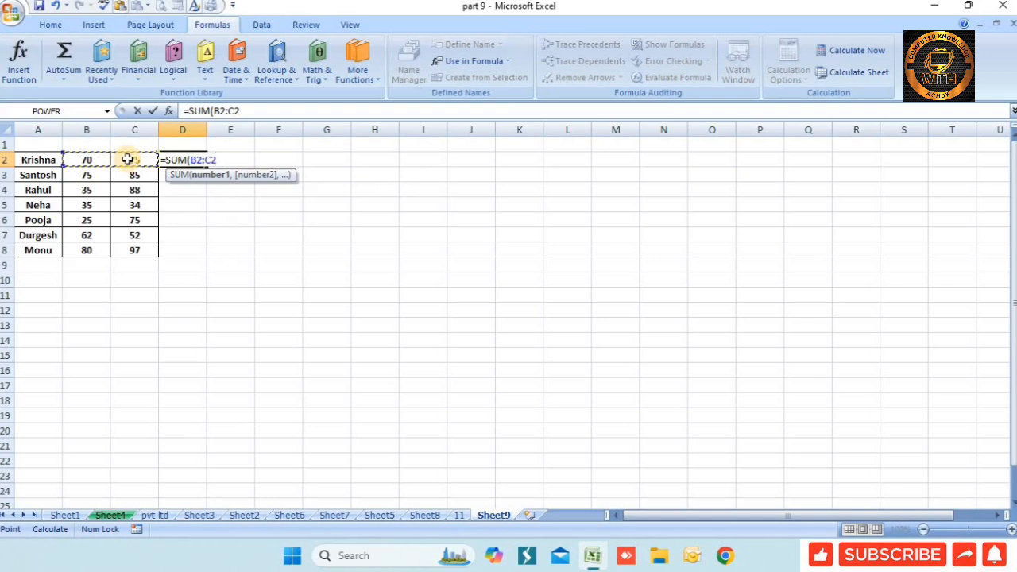
type(")")
key("Return")
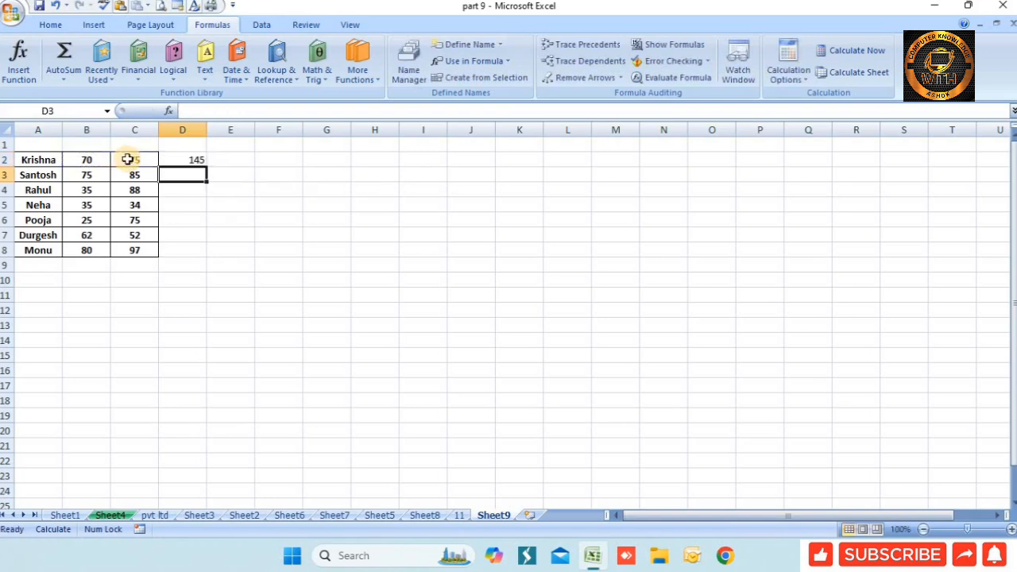
left_click(200, 162)
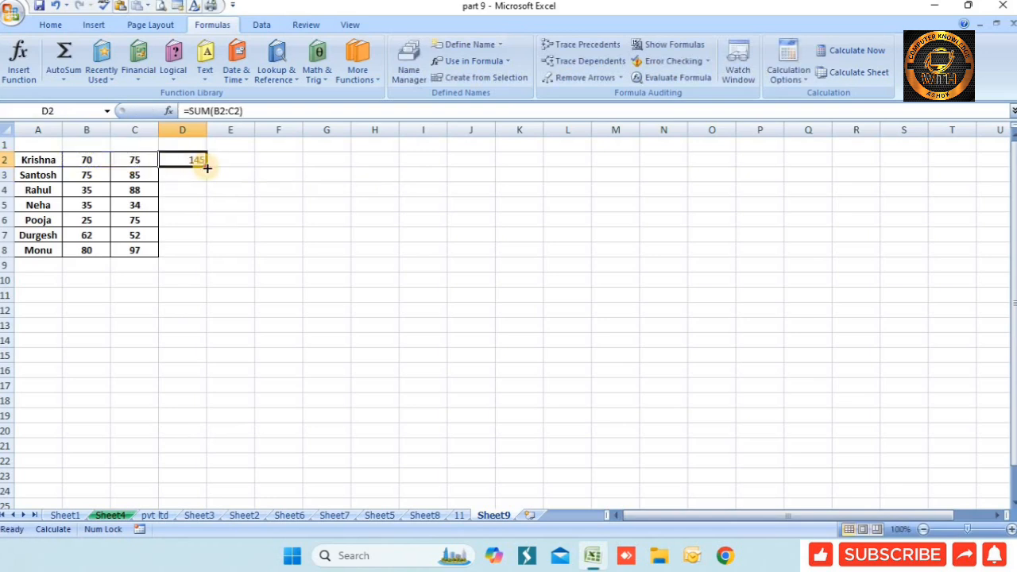
left_click_drag(207, 168, 200, 255)
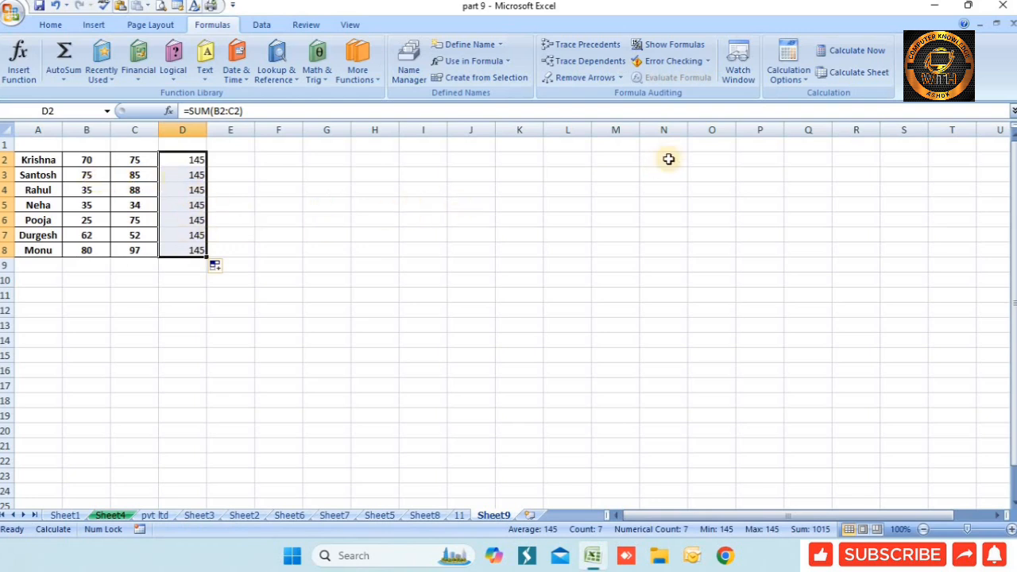
Check the calculation option and the Sheet2 totals, and recalculate the whole workbook from Sheet9 with Calculate Now
left_click(800, 81)
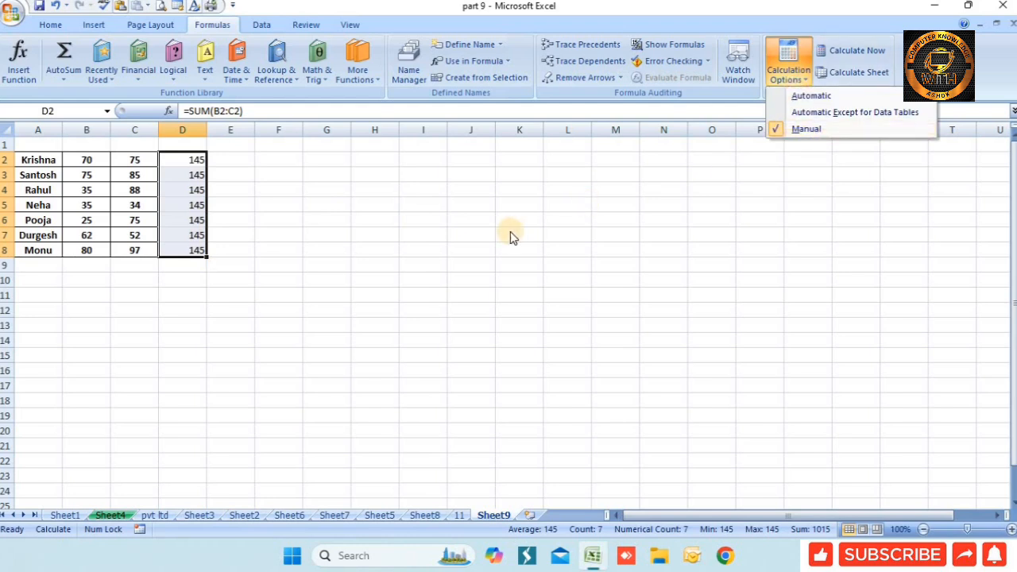
left_click(235, 363)
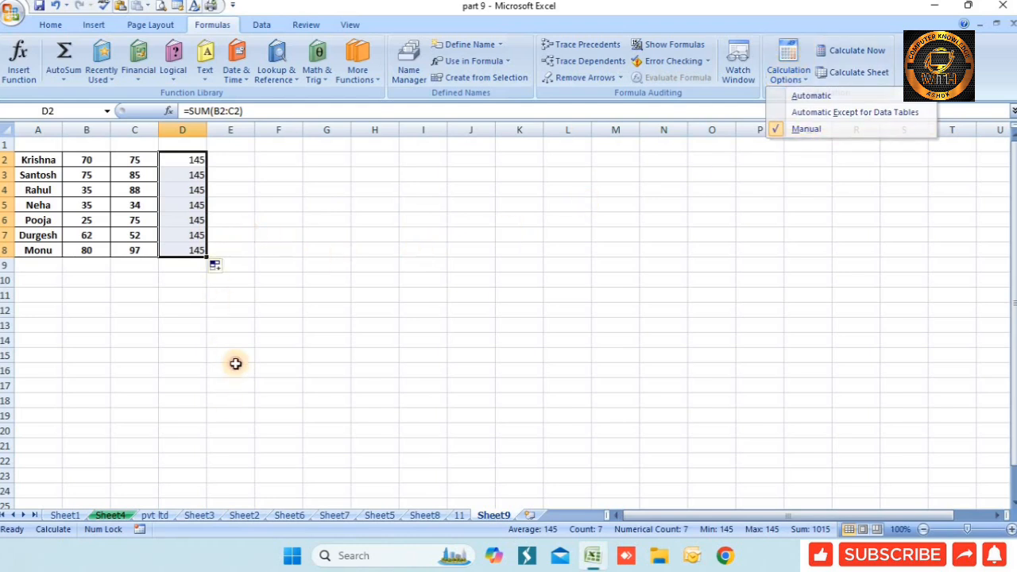
left_click(243, 515)
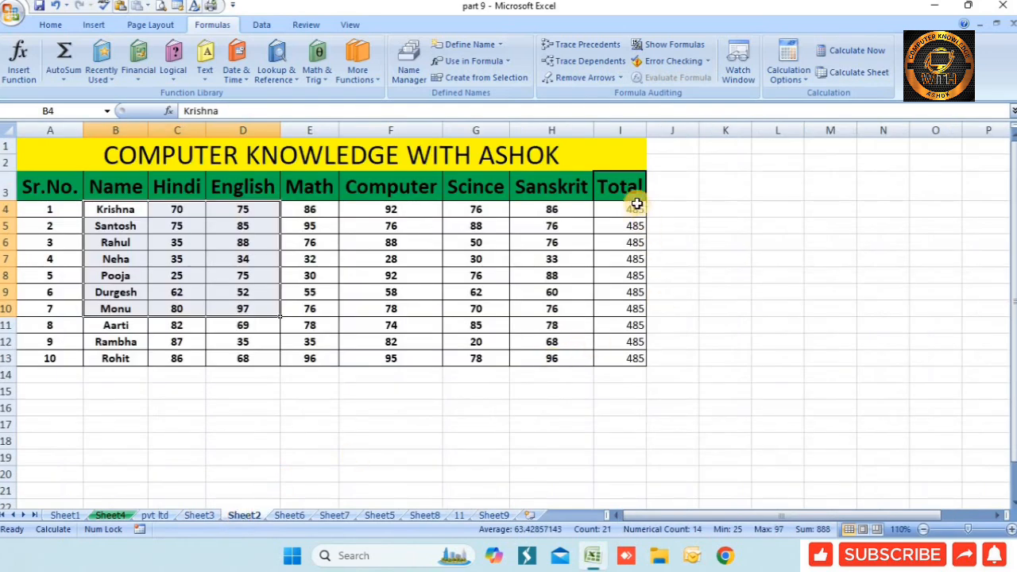
left_click(496, 516)
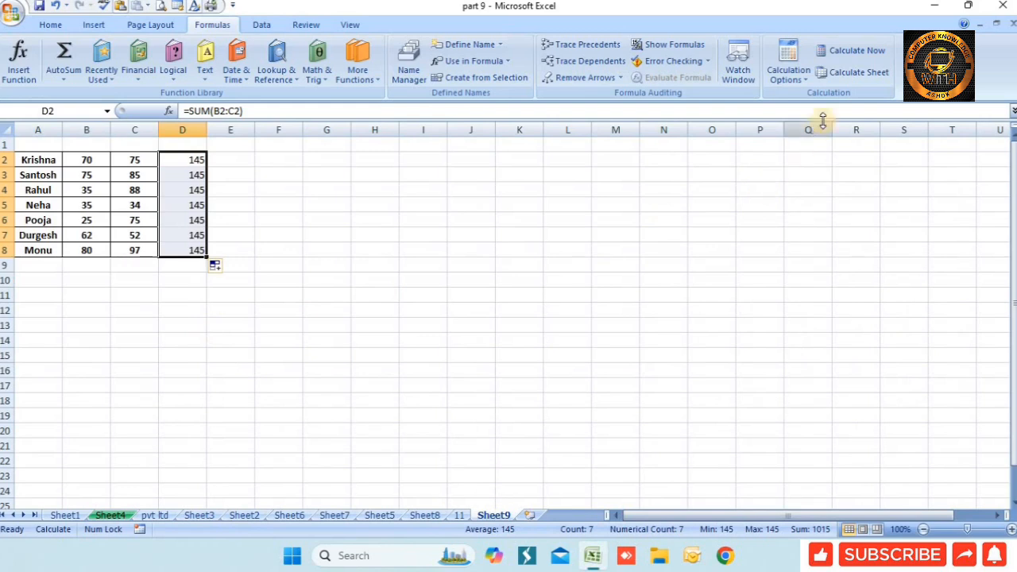
left_click(856, 54)
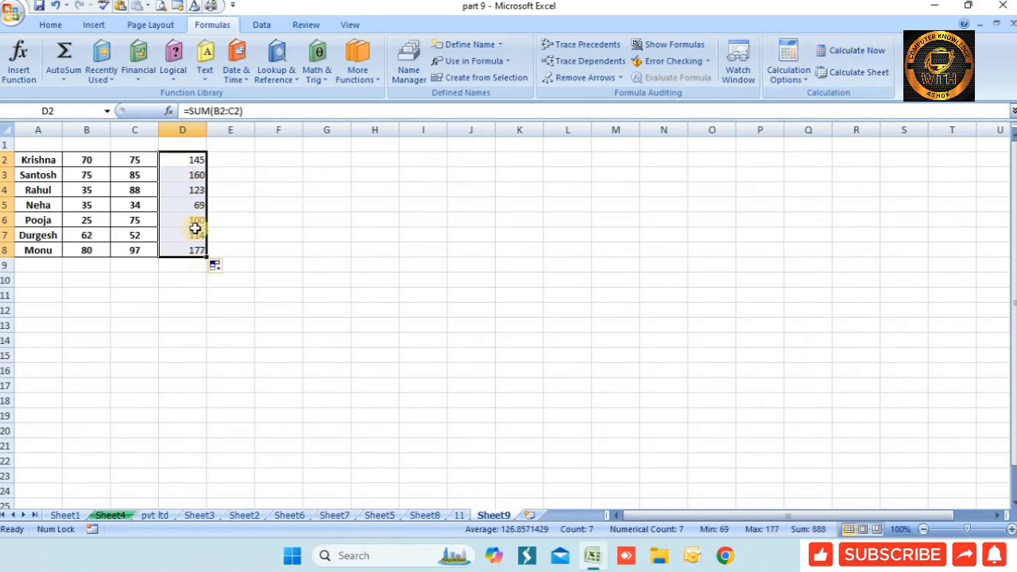
Compare the recalculated totals in Sheet2's Total column with those in column D of Sheet9
left_click(239, 515)
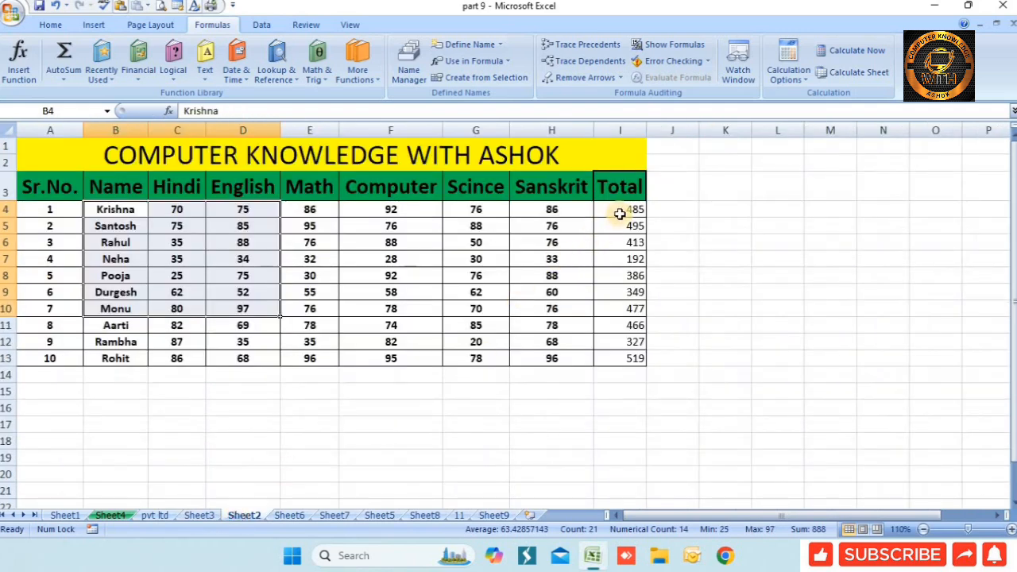
left_click_drag(618, 208, 628, 322)
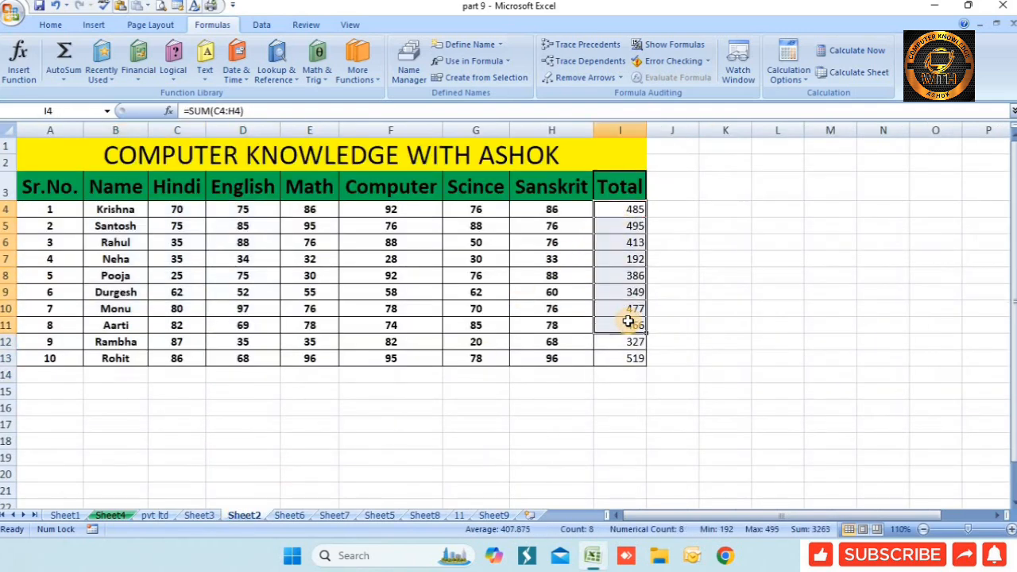
left_click(496, 515)
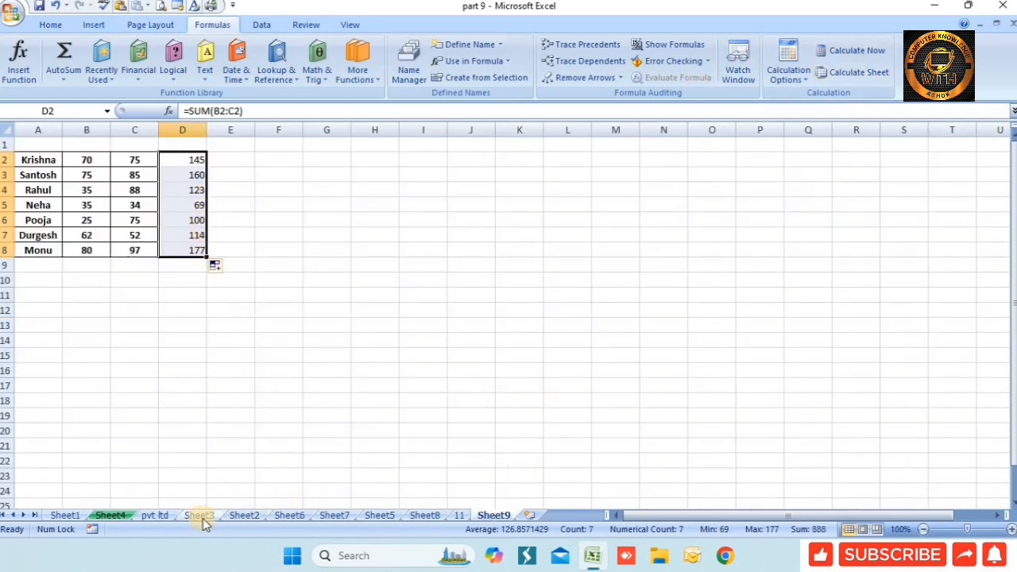
left_click(238, 515)
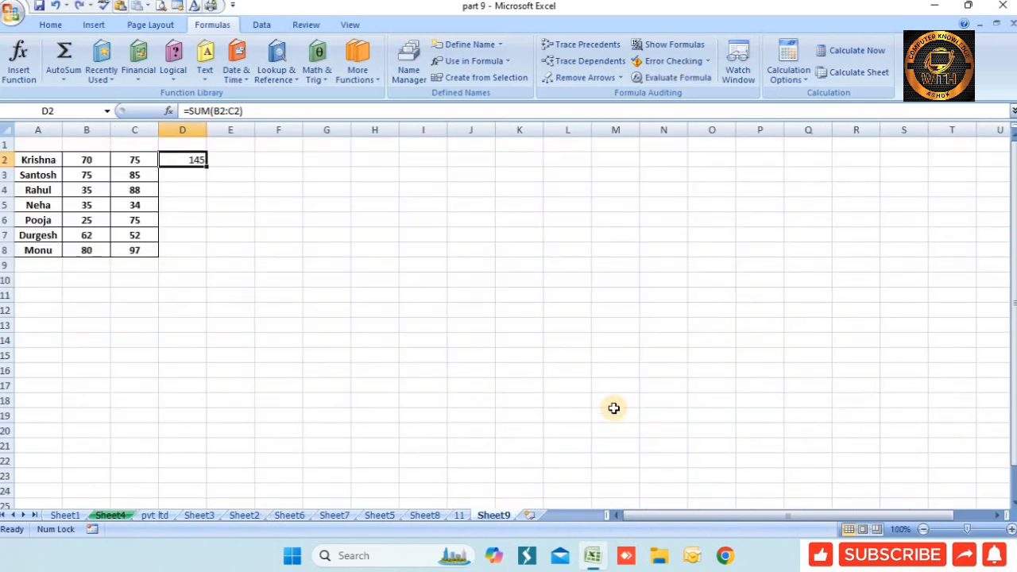
Refill the sum formulas from D2 down to D8 on Sheet9 and from I4 down to I13 on Sheet2, and deselect the Sheet2 range
left_click_drag(206, 168, 197, 263)
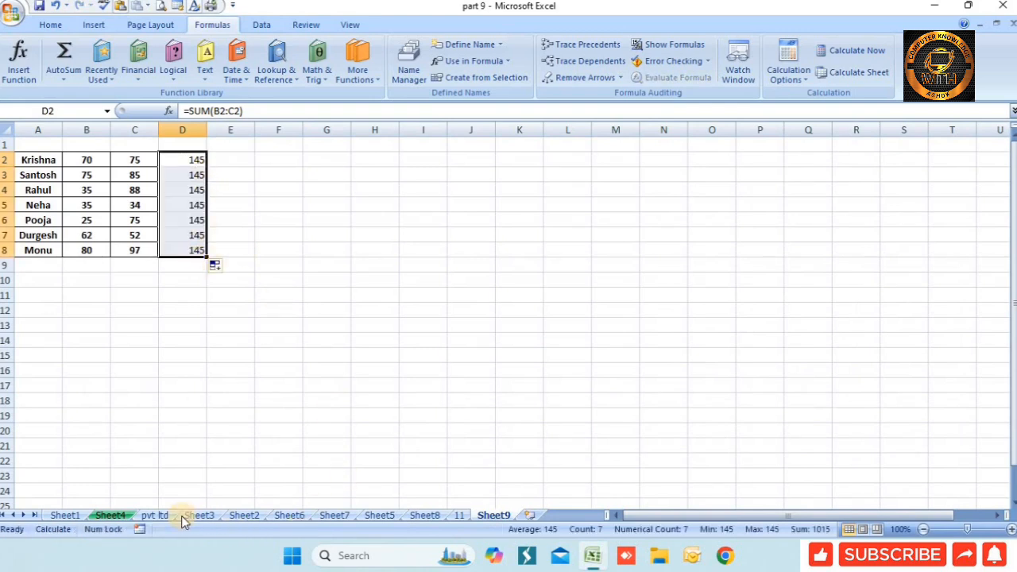
left_click(243, 515)
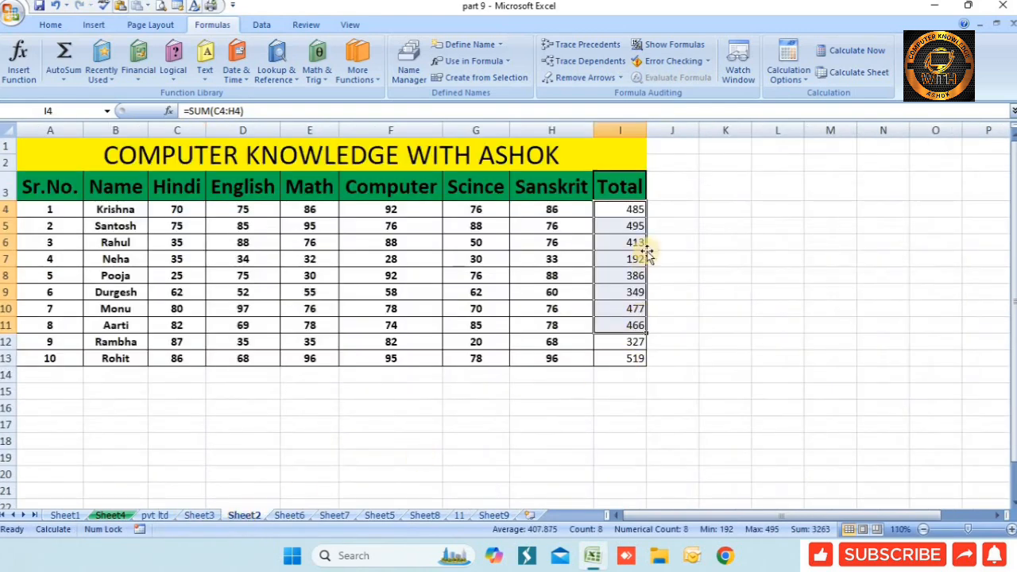
left_click(638, 211)
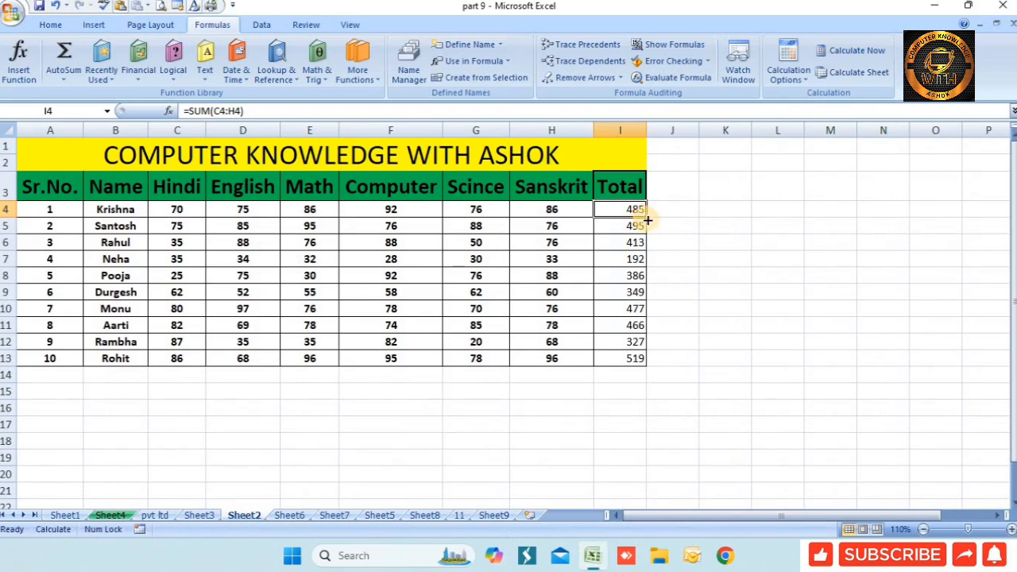
left_click_drag(646, 217, 645, 365)
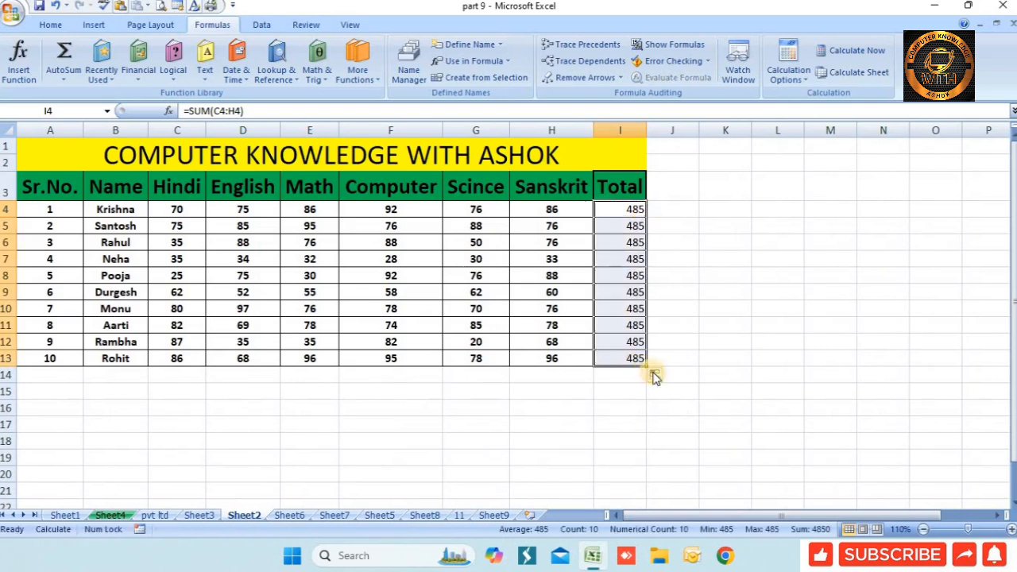
left_click(737, 281)
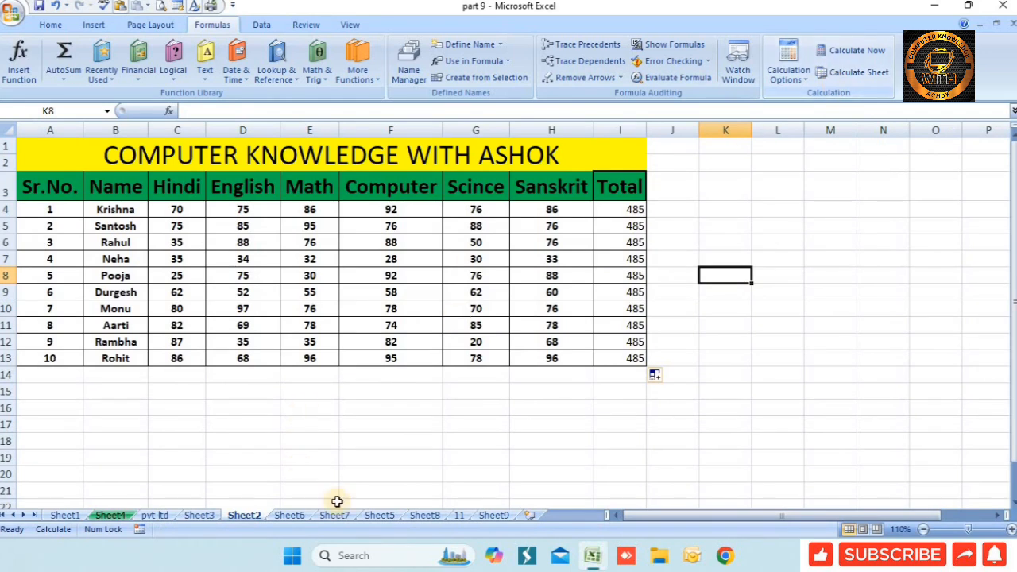
Check the filled totals on Sheet9 and Sheet2, and recalculate only Sheet9 with Calculate Sheet
left_click(493, 514)
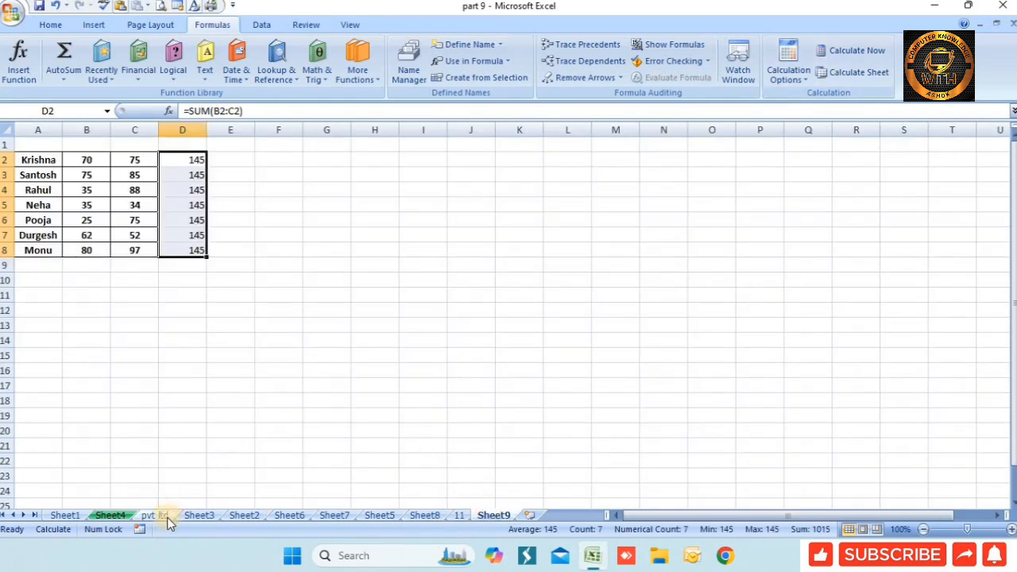
left_click(239, 514)
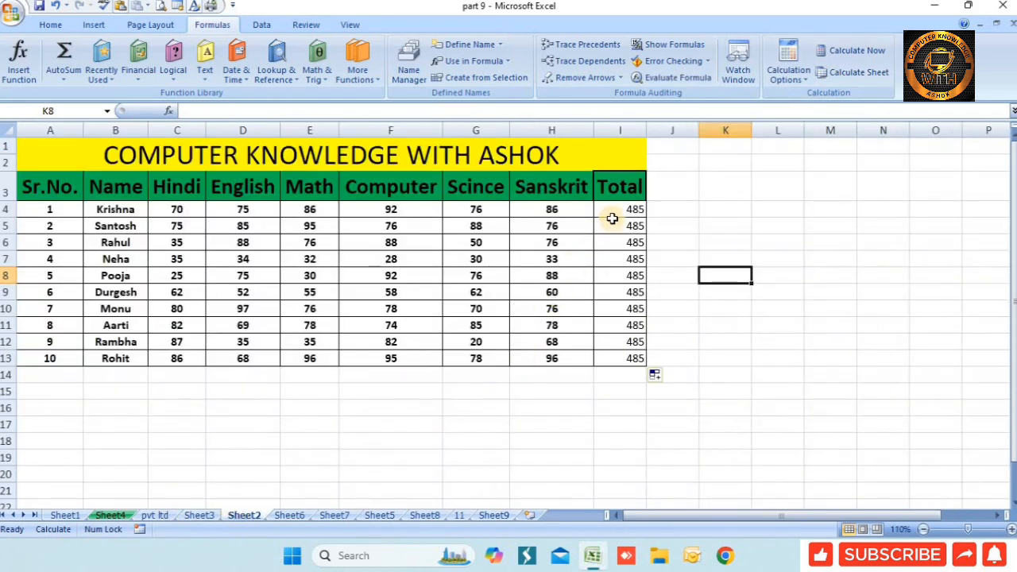
left_click(492, 515)
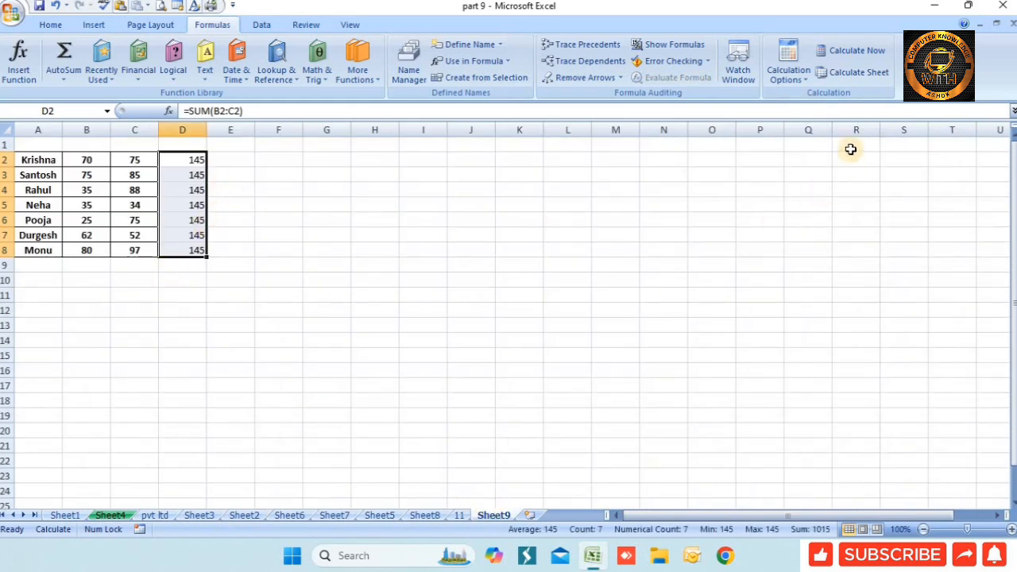
left_click(864, 75)
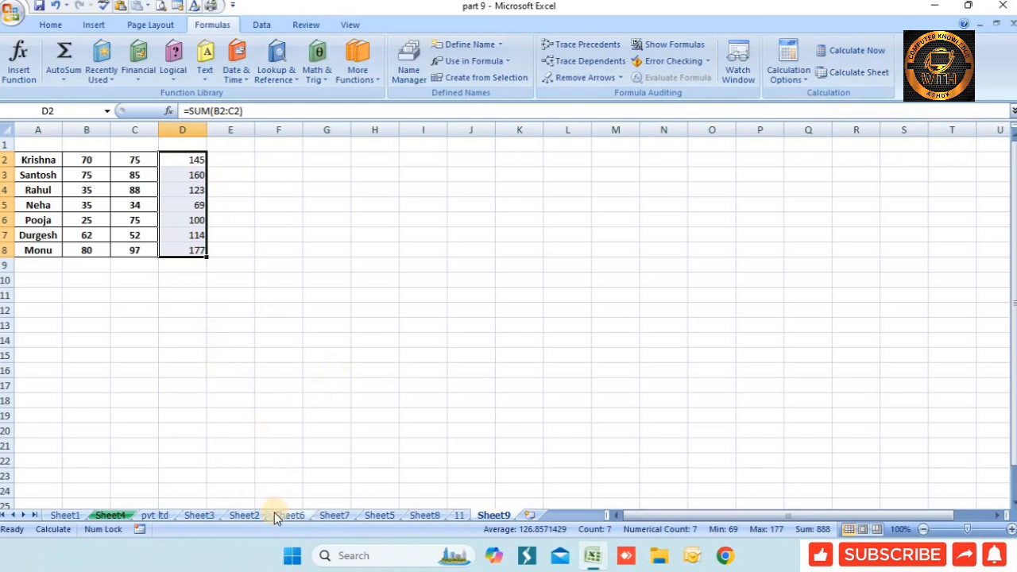
Check whether the Sheet2 totals were affected by the Sheet9 recalculation, and switch to Sheet5
left_click(243, 516)
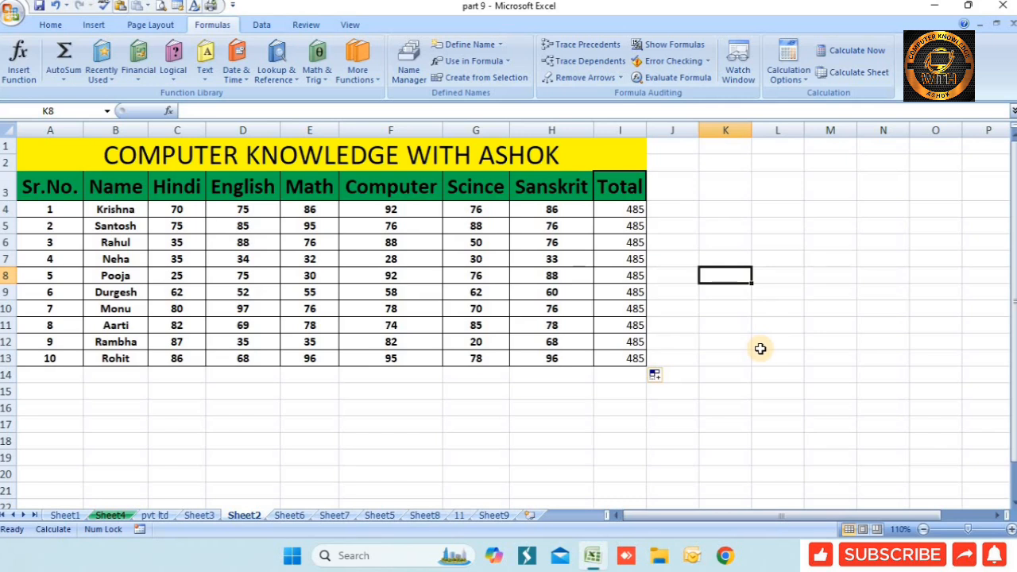
left_click(381, 515)
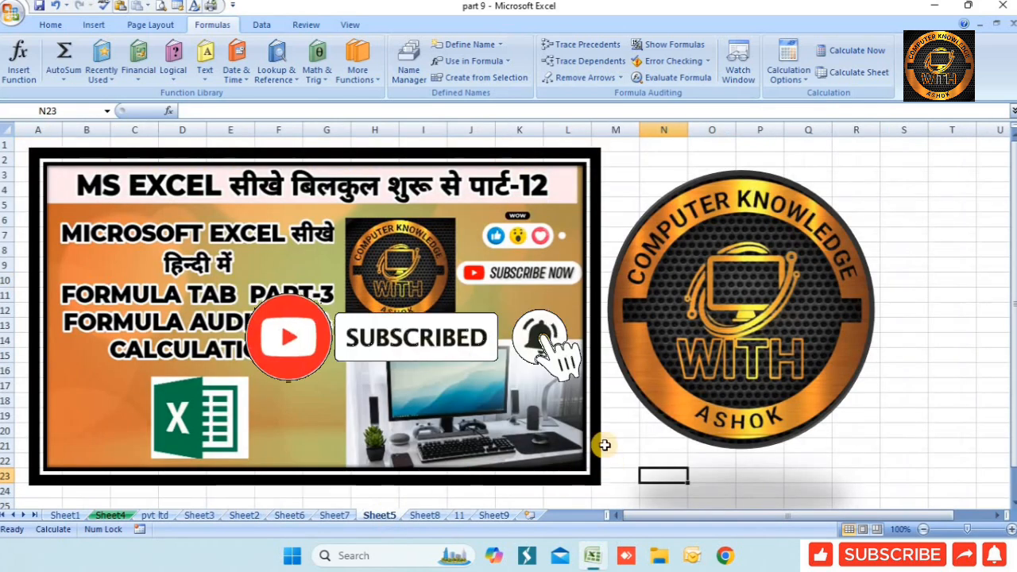